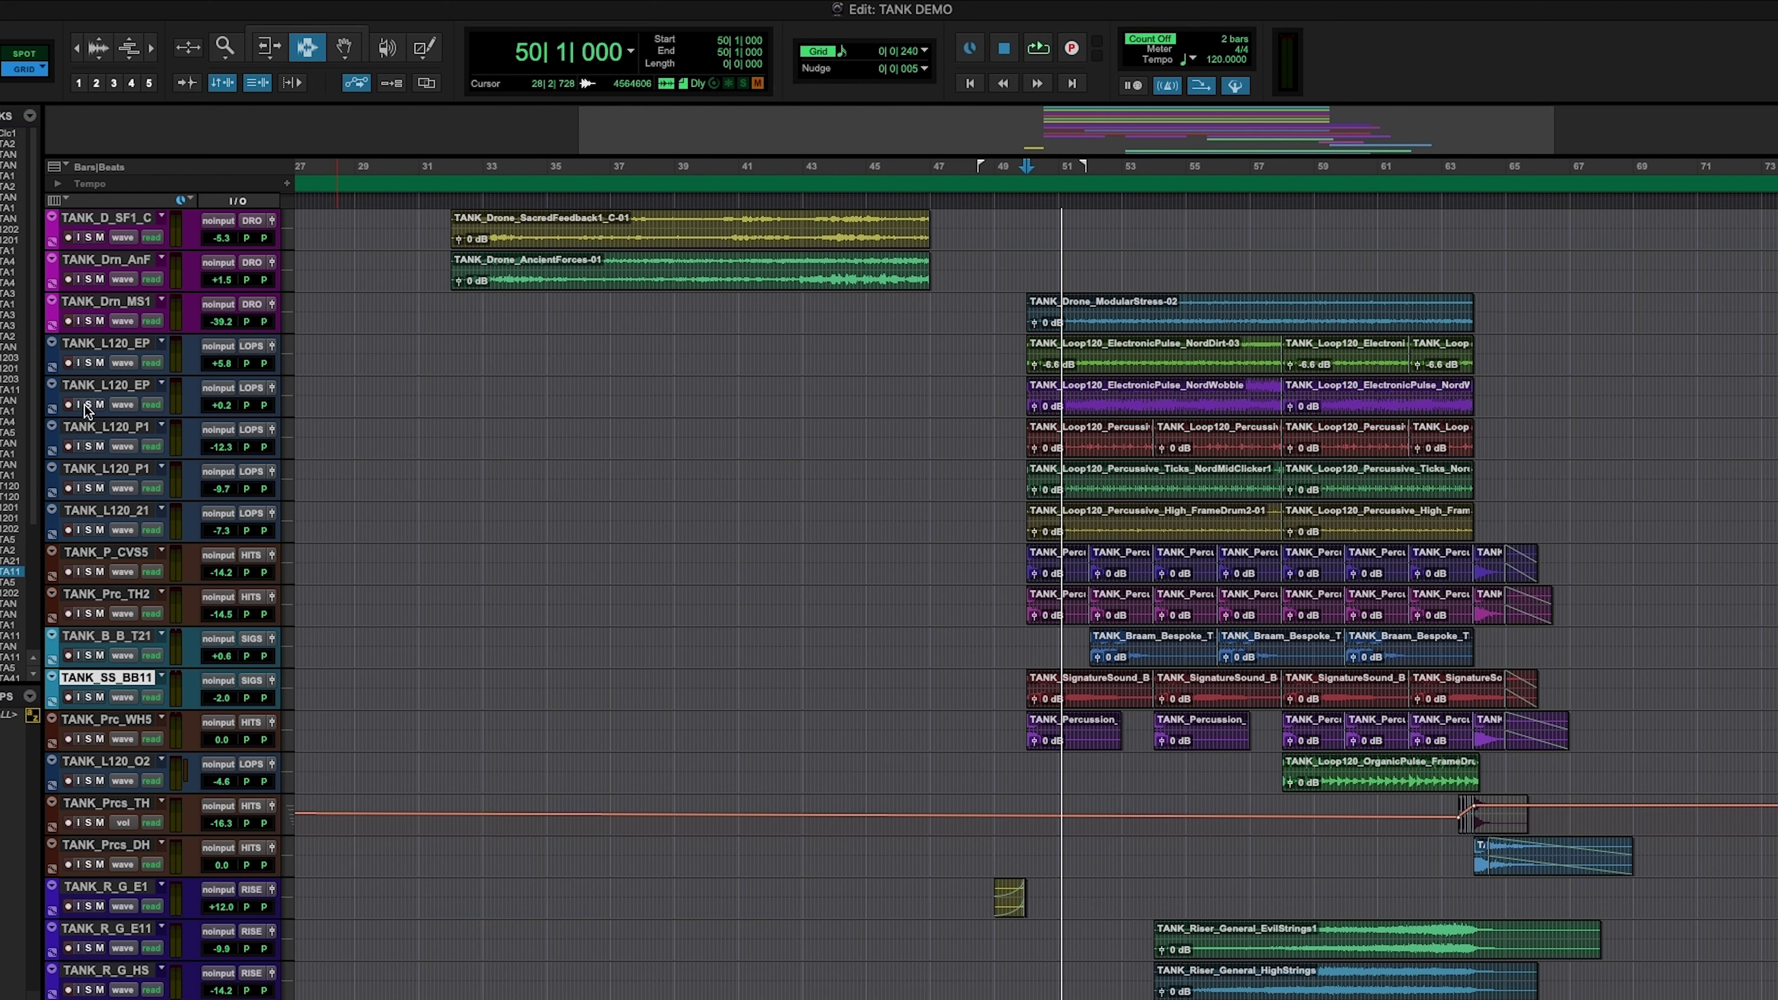
- Solo the TANK_L120_EP track holding the NordWobble loop and play it from 49|4|240 to about bar 53
{"action": "left_click", "coordinate": [87, 405]}
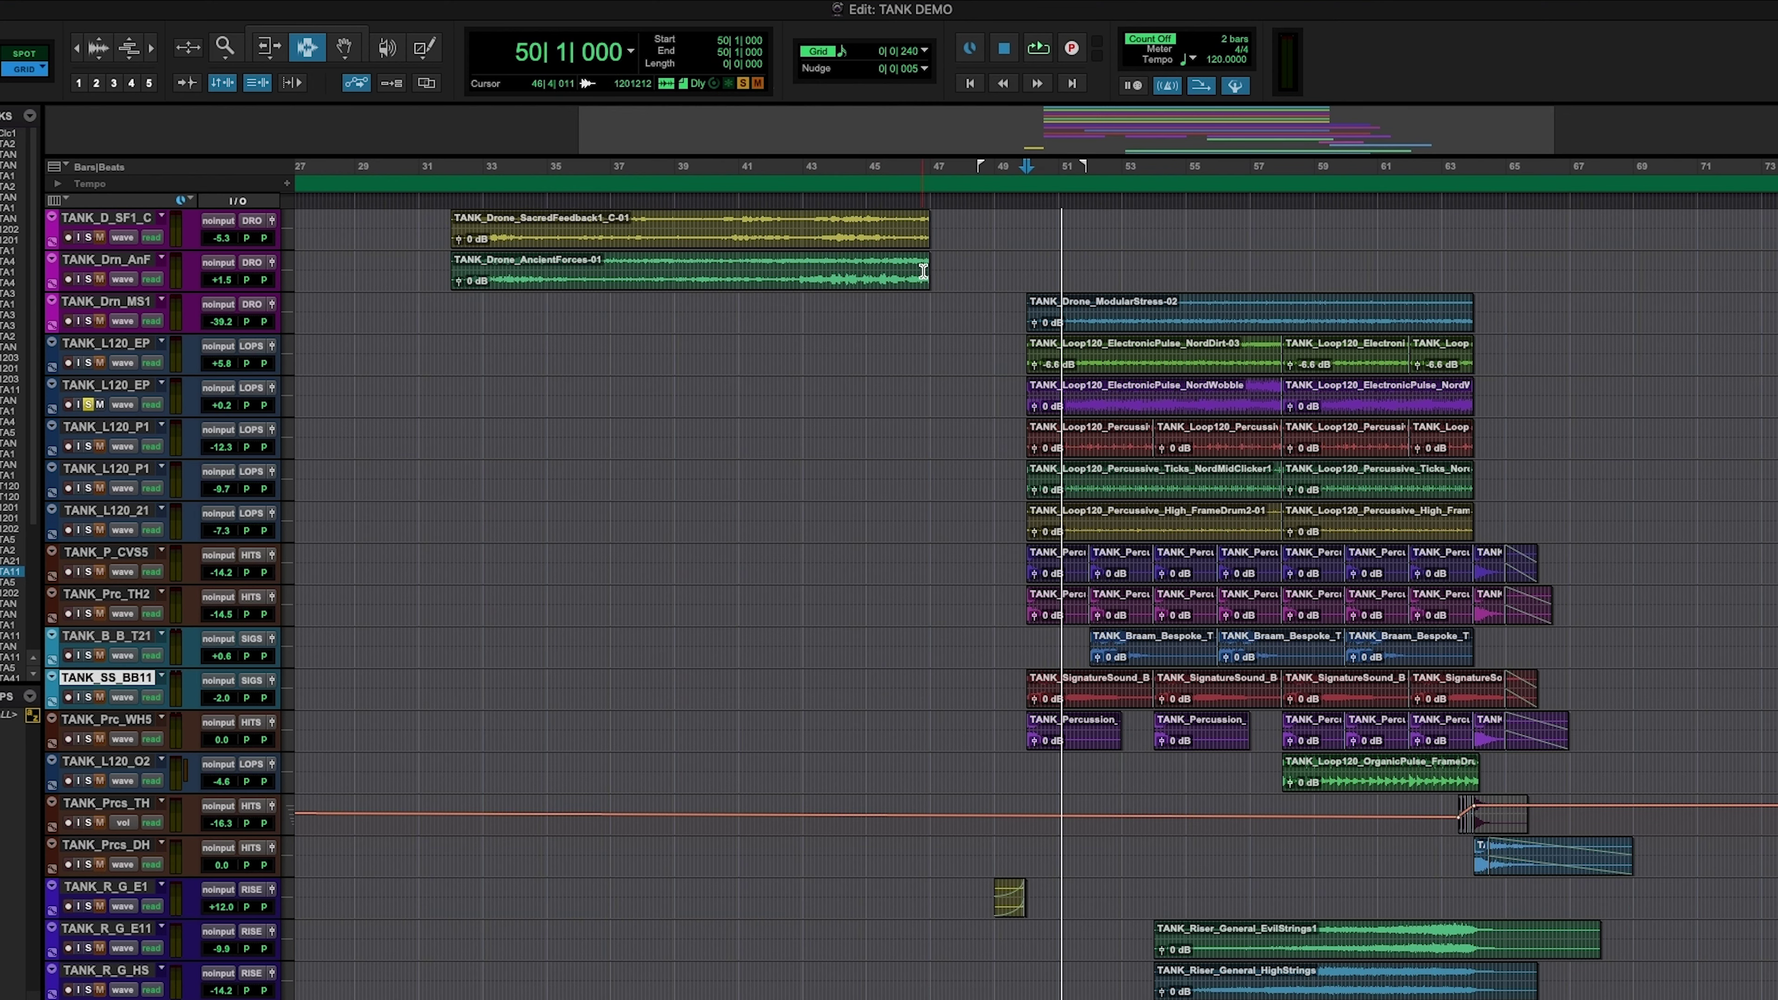
{"action": "left_click", "coordinate": [1022, 397]}
{"action": "key", "text": "space"}
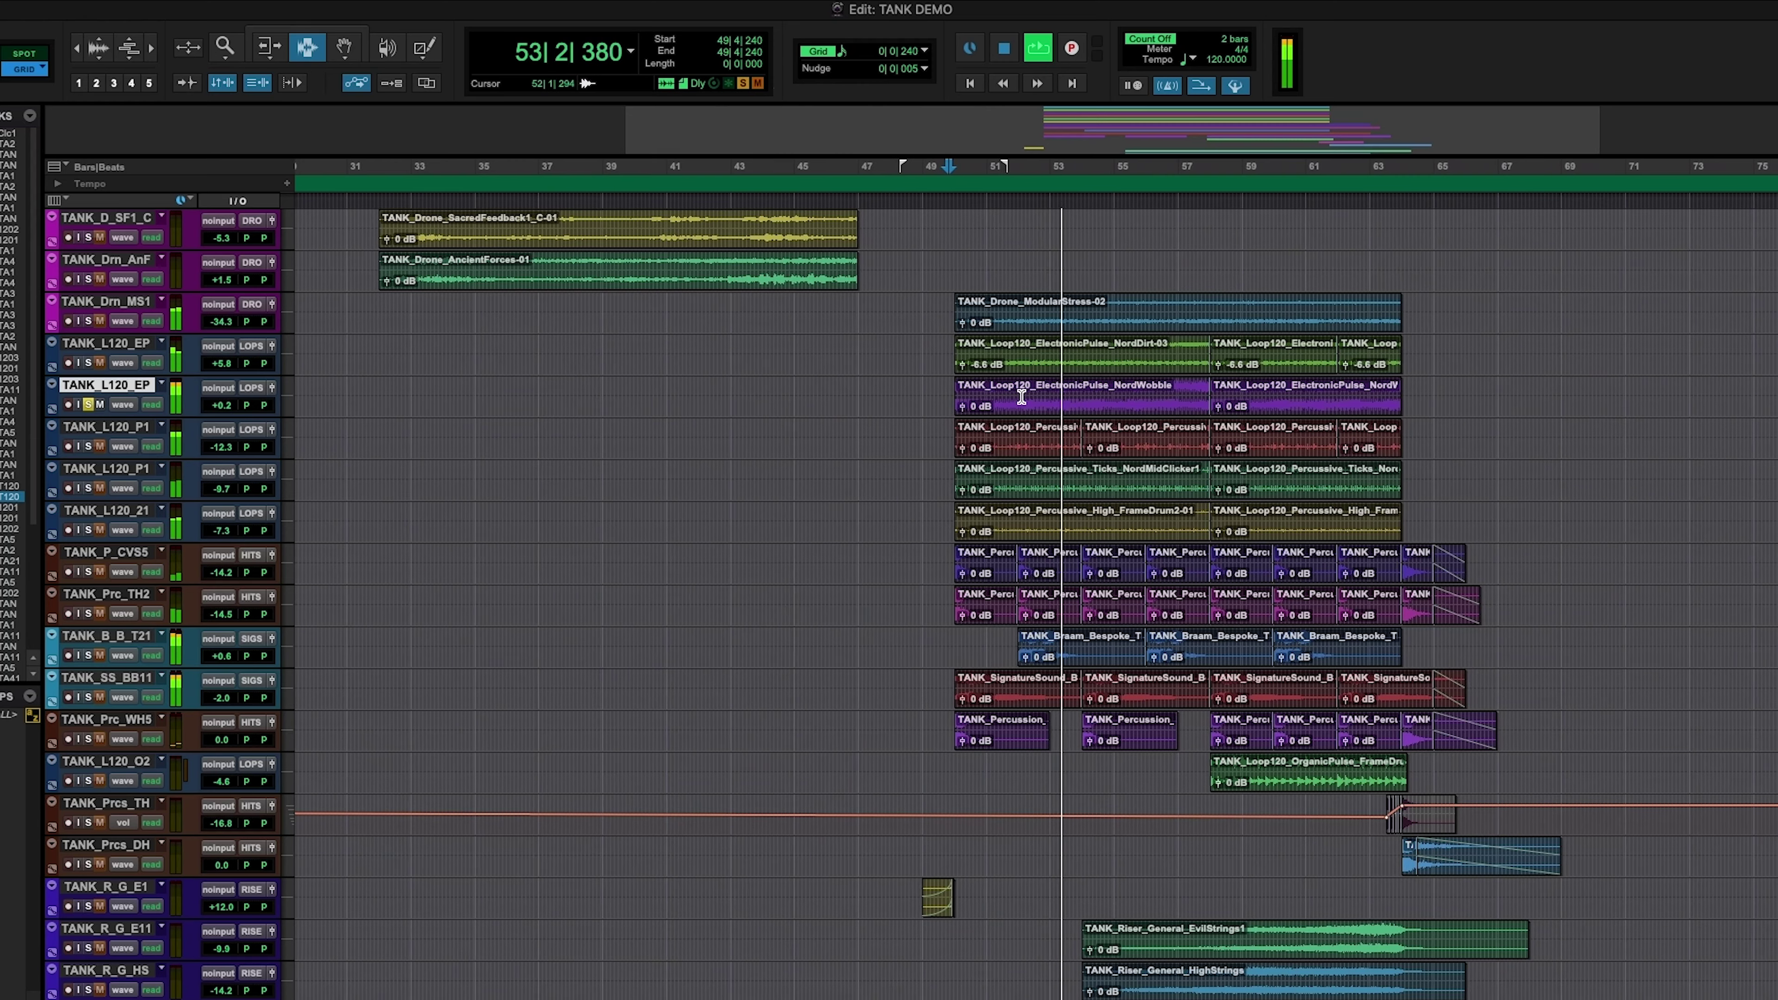
{"action": "key", "text": "space"}
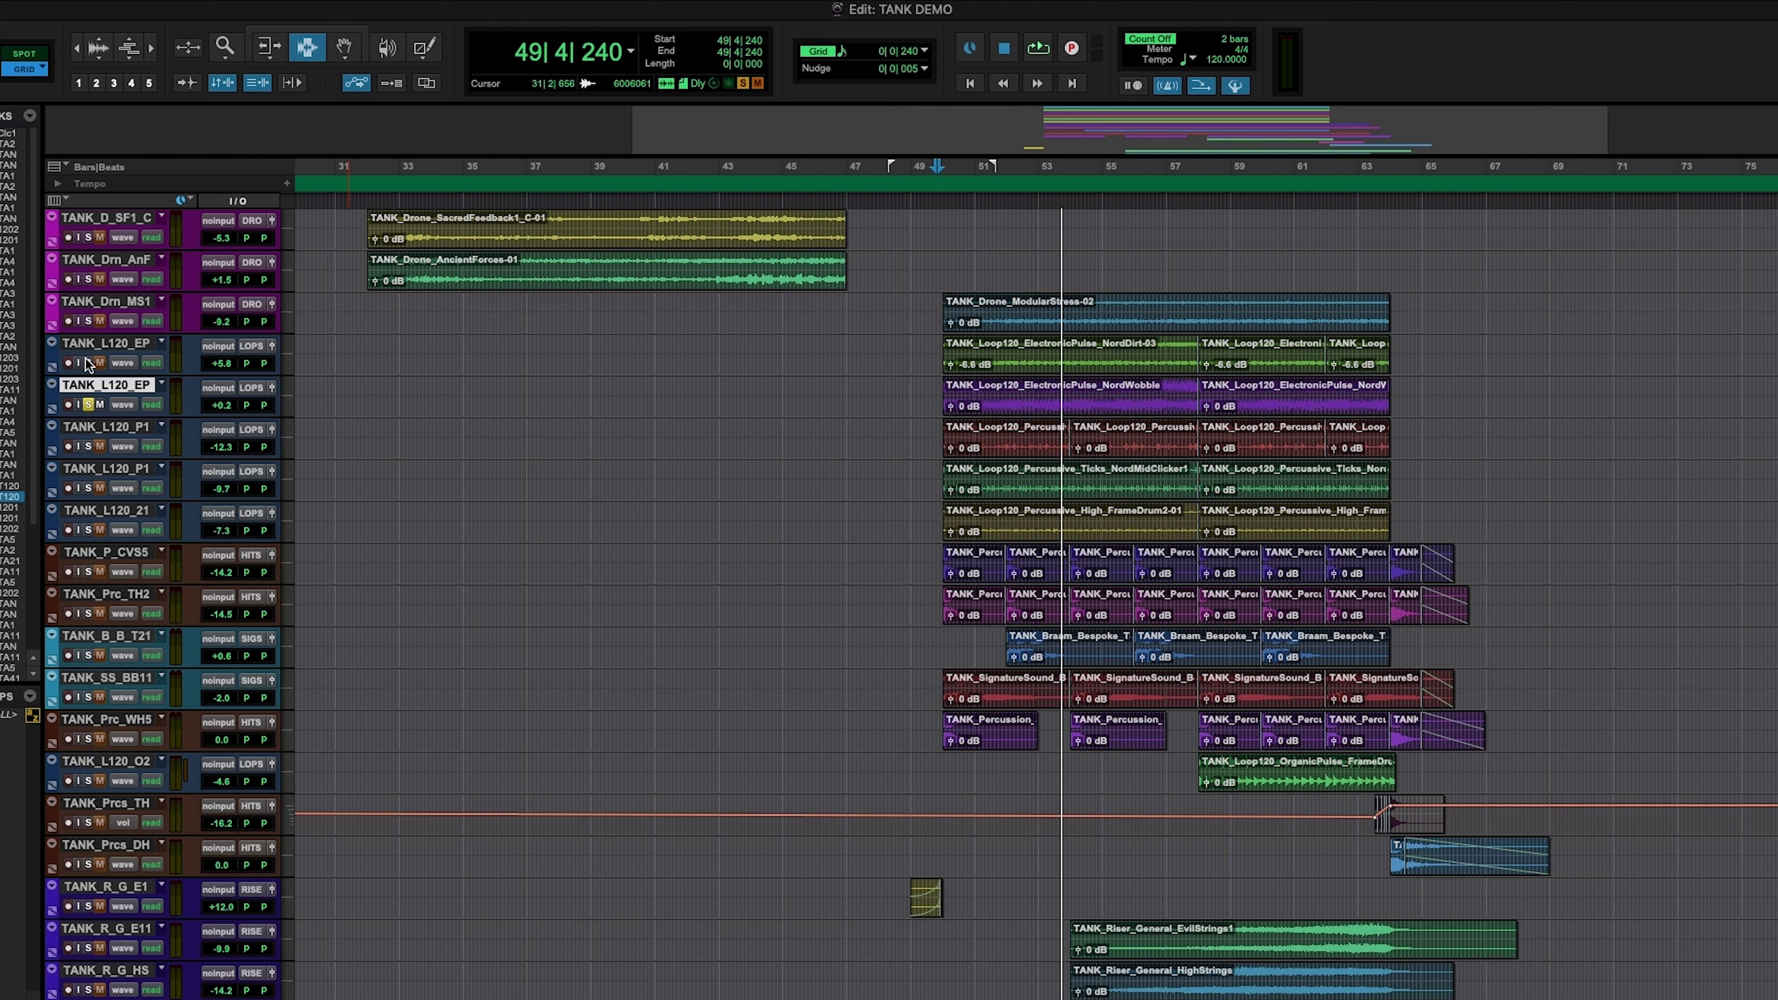
- Replace the NordWobble solo with a solo on the NordDirt TANK_L120_EP track and play it from 49|4|240
{"action": "left_click", "coordinate": [88, 405]}
{"action": "left_click", "coordinate": [87, 363]}
{"action": "key", "text": "space"}
- During playback, add solos on the NordWobble, both TANK_L120_P1, TANK_L120_21 and TANK_Drn_MS1 tracks, listening through to about bar 61
{"action": "left_click", "coordinate": [88, 405]}
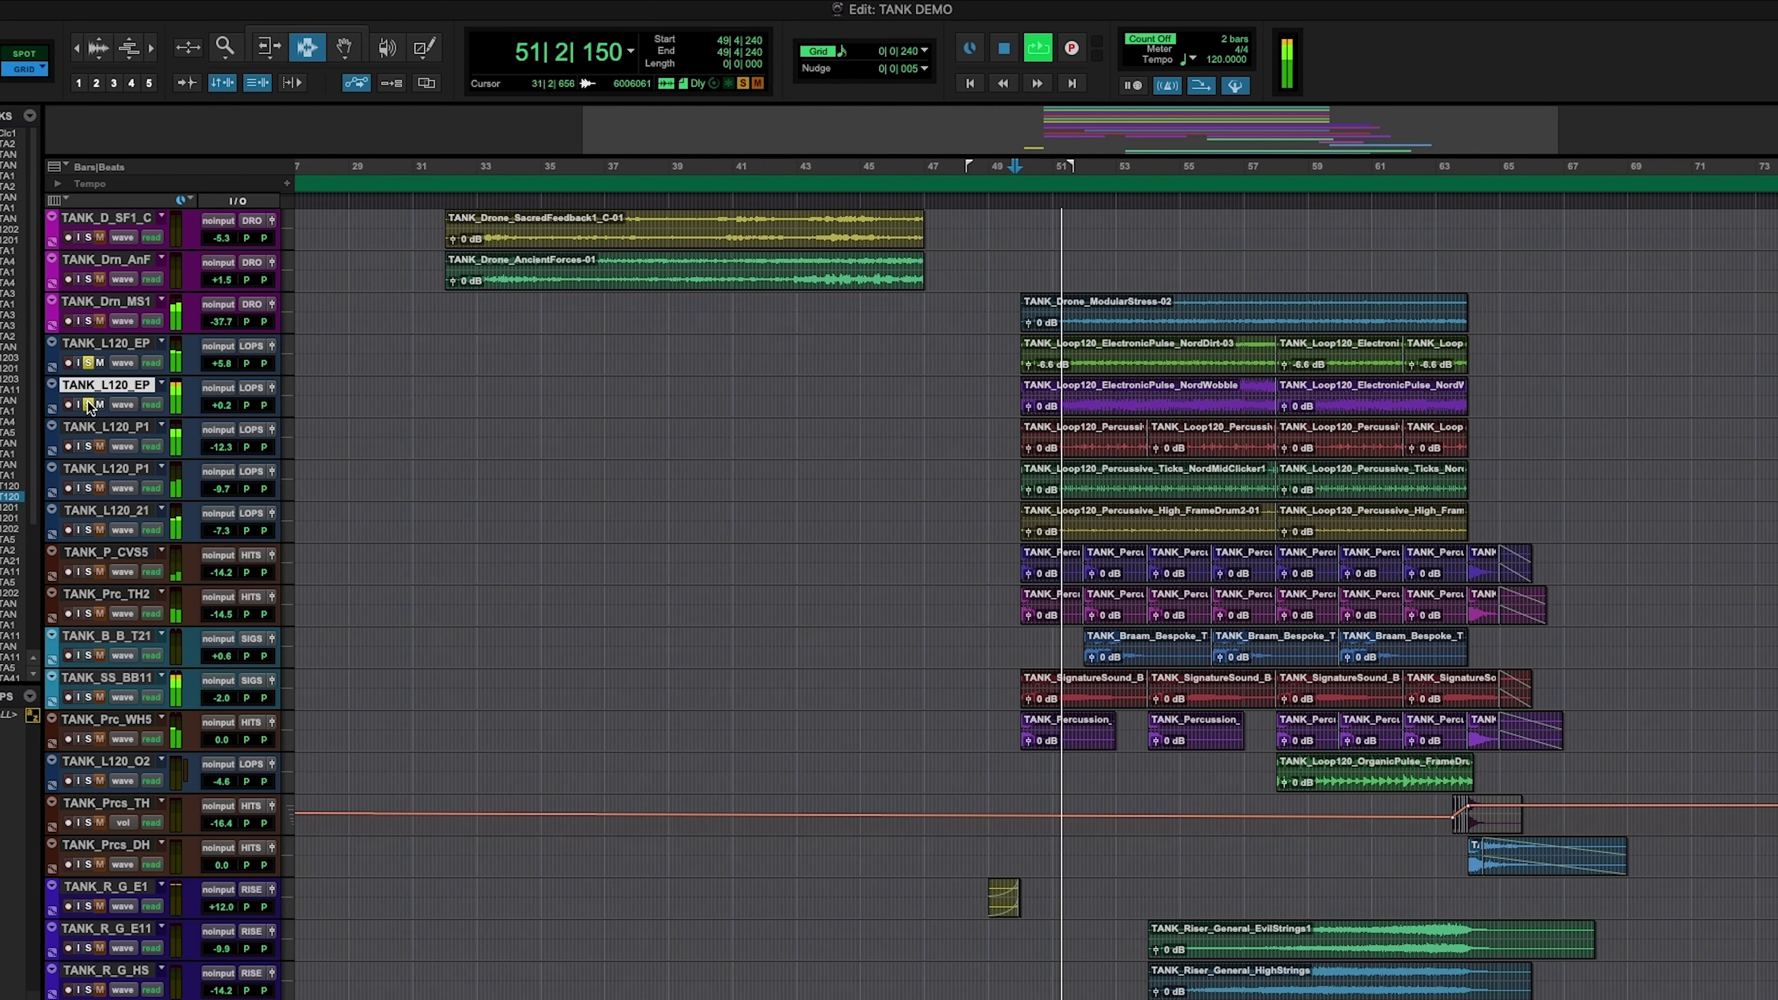
{"action": "left_click", "coordinate": [88, 446]}
{"action": "left_click", "coordinate": [88, 488]}
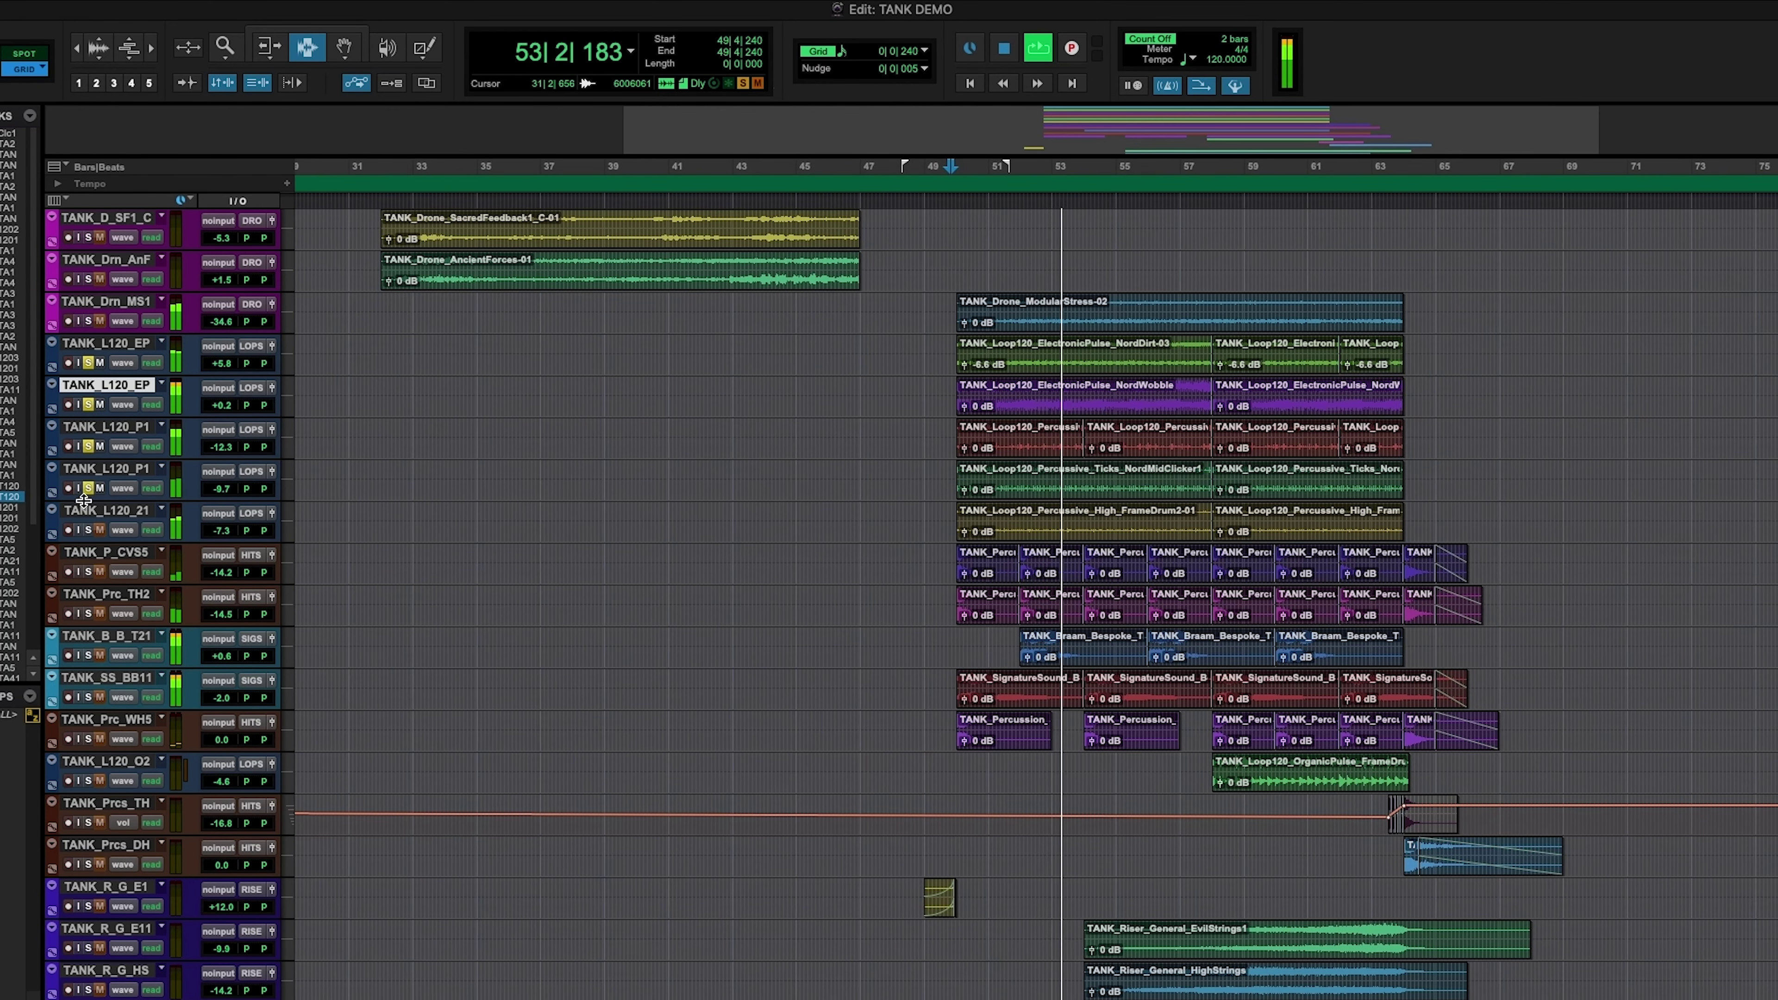
{"action": "left_click", "coordinate": [87, 530]}
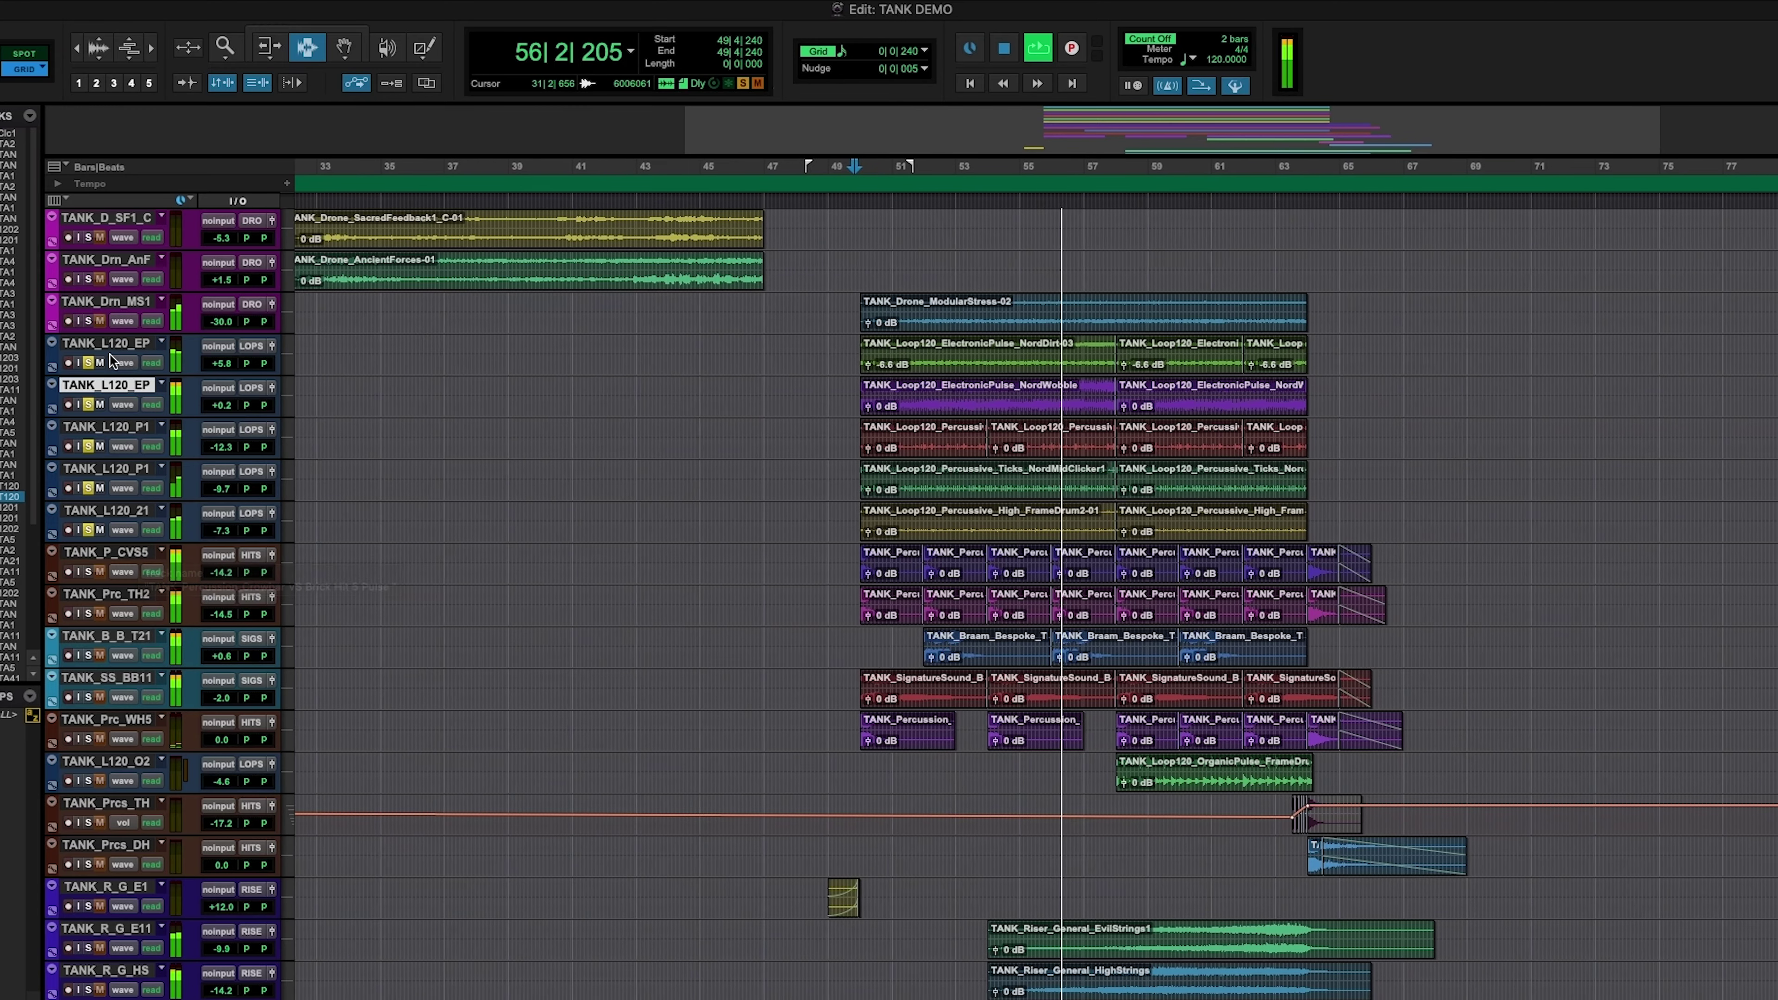
{"action": "left_click", "coordinate": [90, 322]}
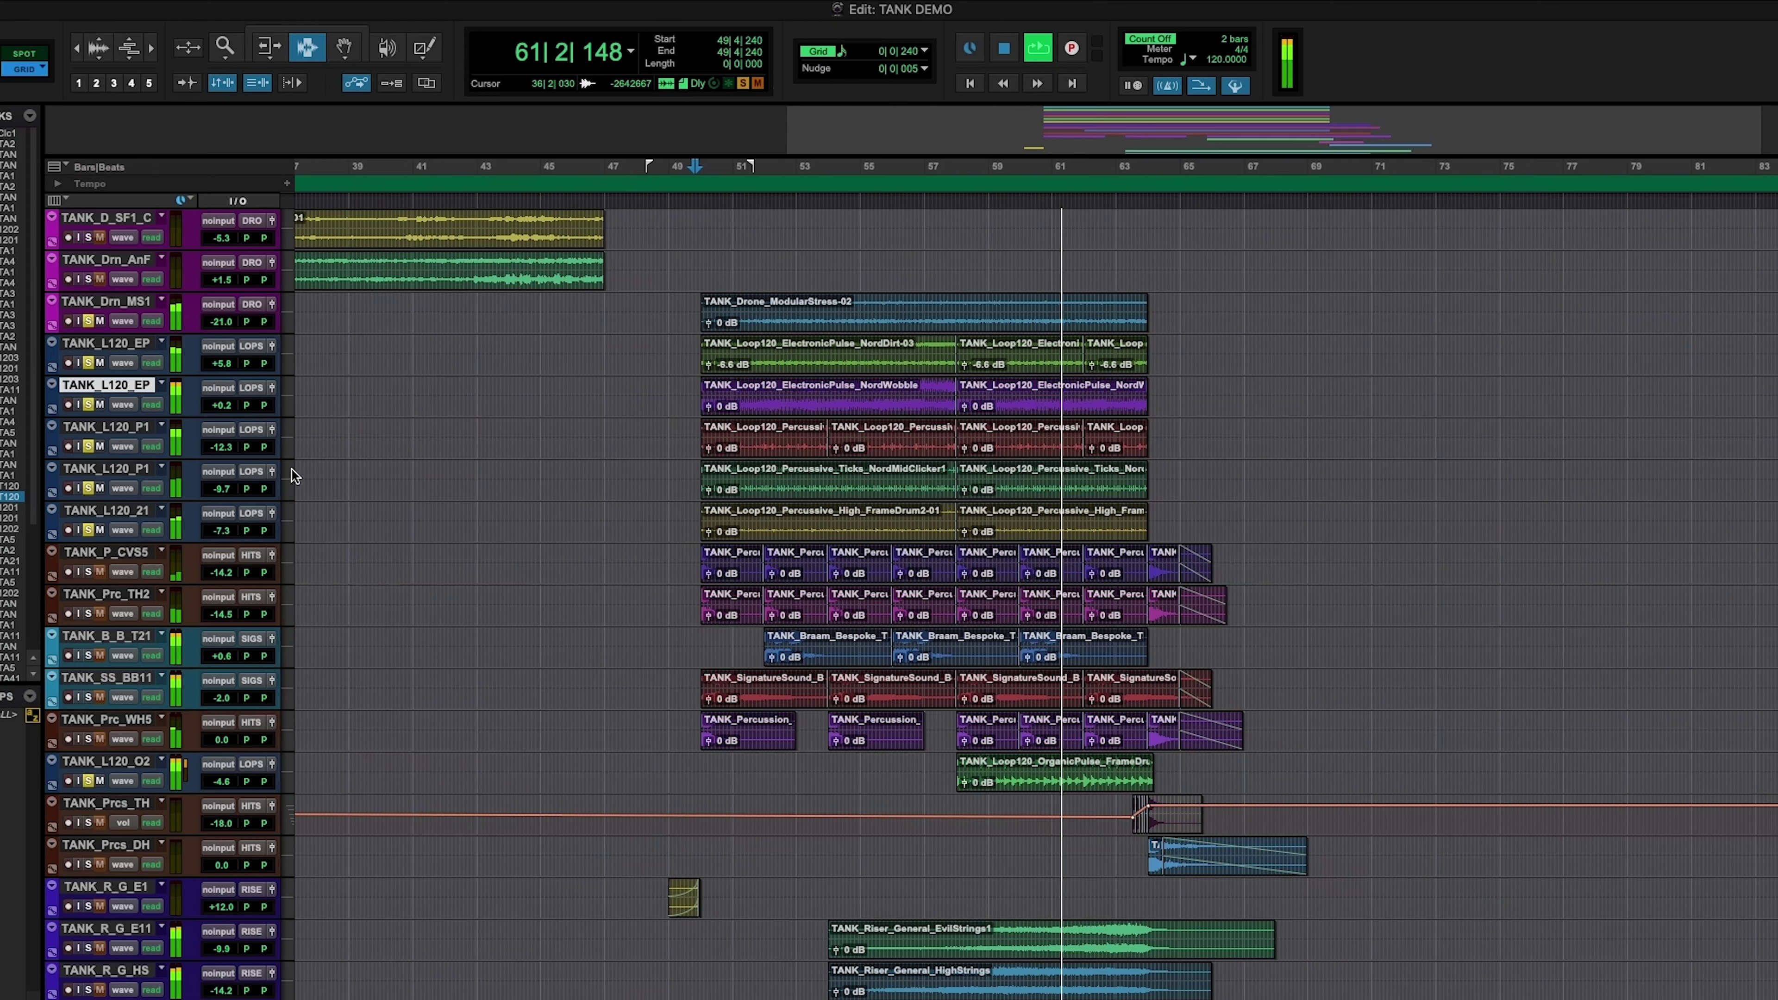
{"action": "key", "text": "space"}
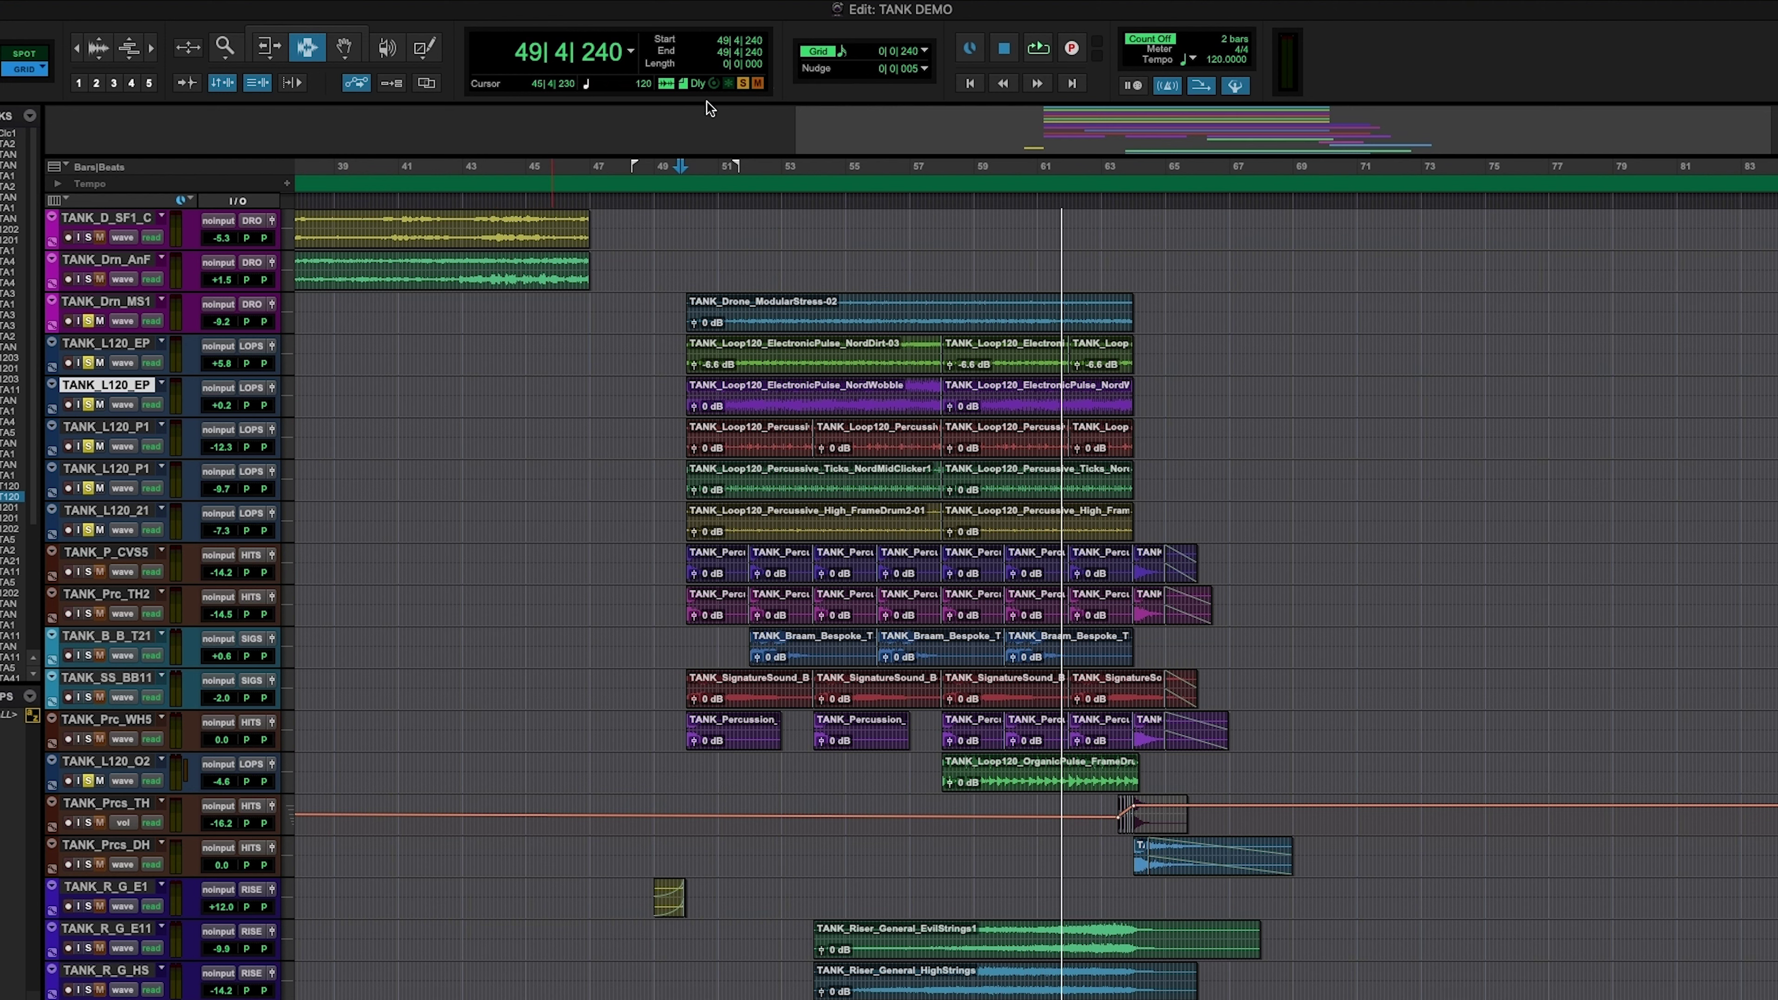
- Clear all active solos, solo the TANK_B_B_T21 braam track and play it from 51|3|720
{"action": "left_click", "coordinate": [743, 84]}
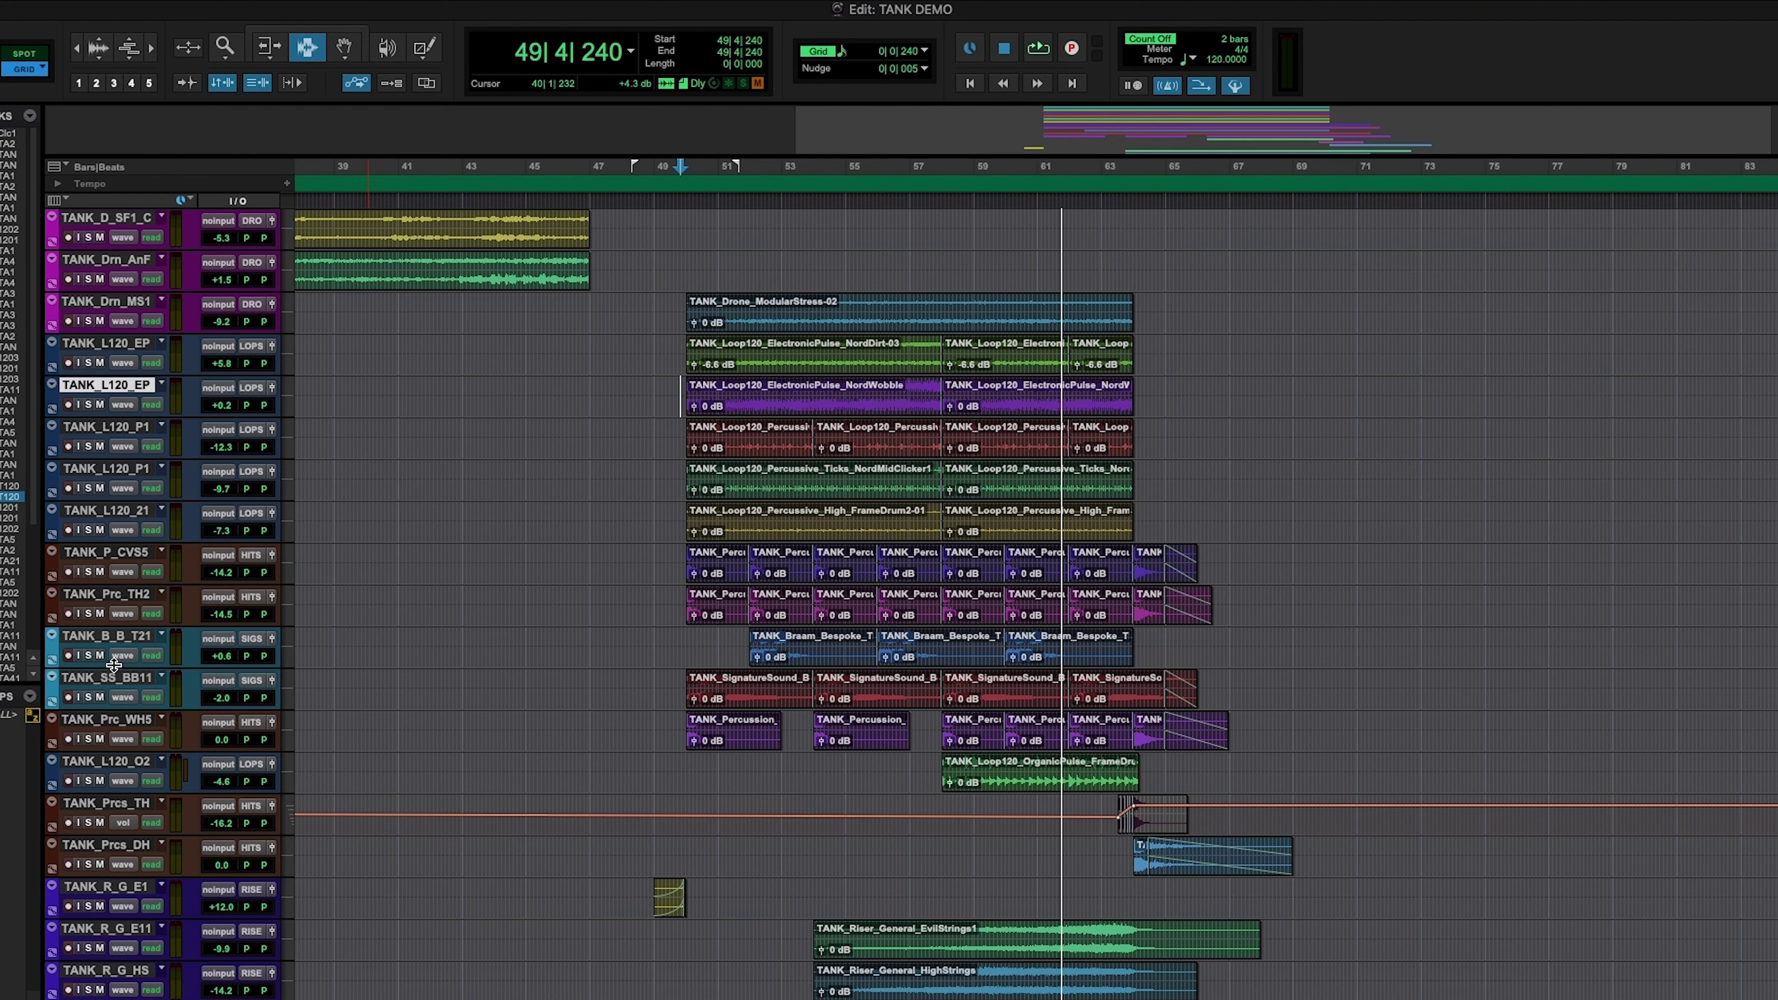
{"action": "left_click", "coordinate": [87, 655]}
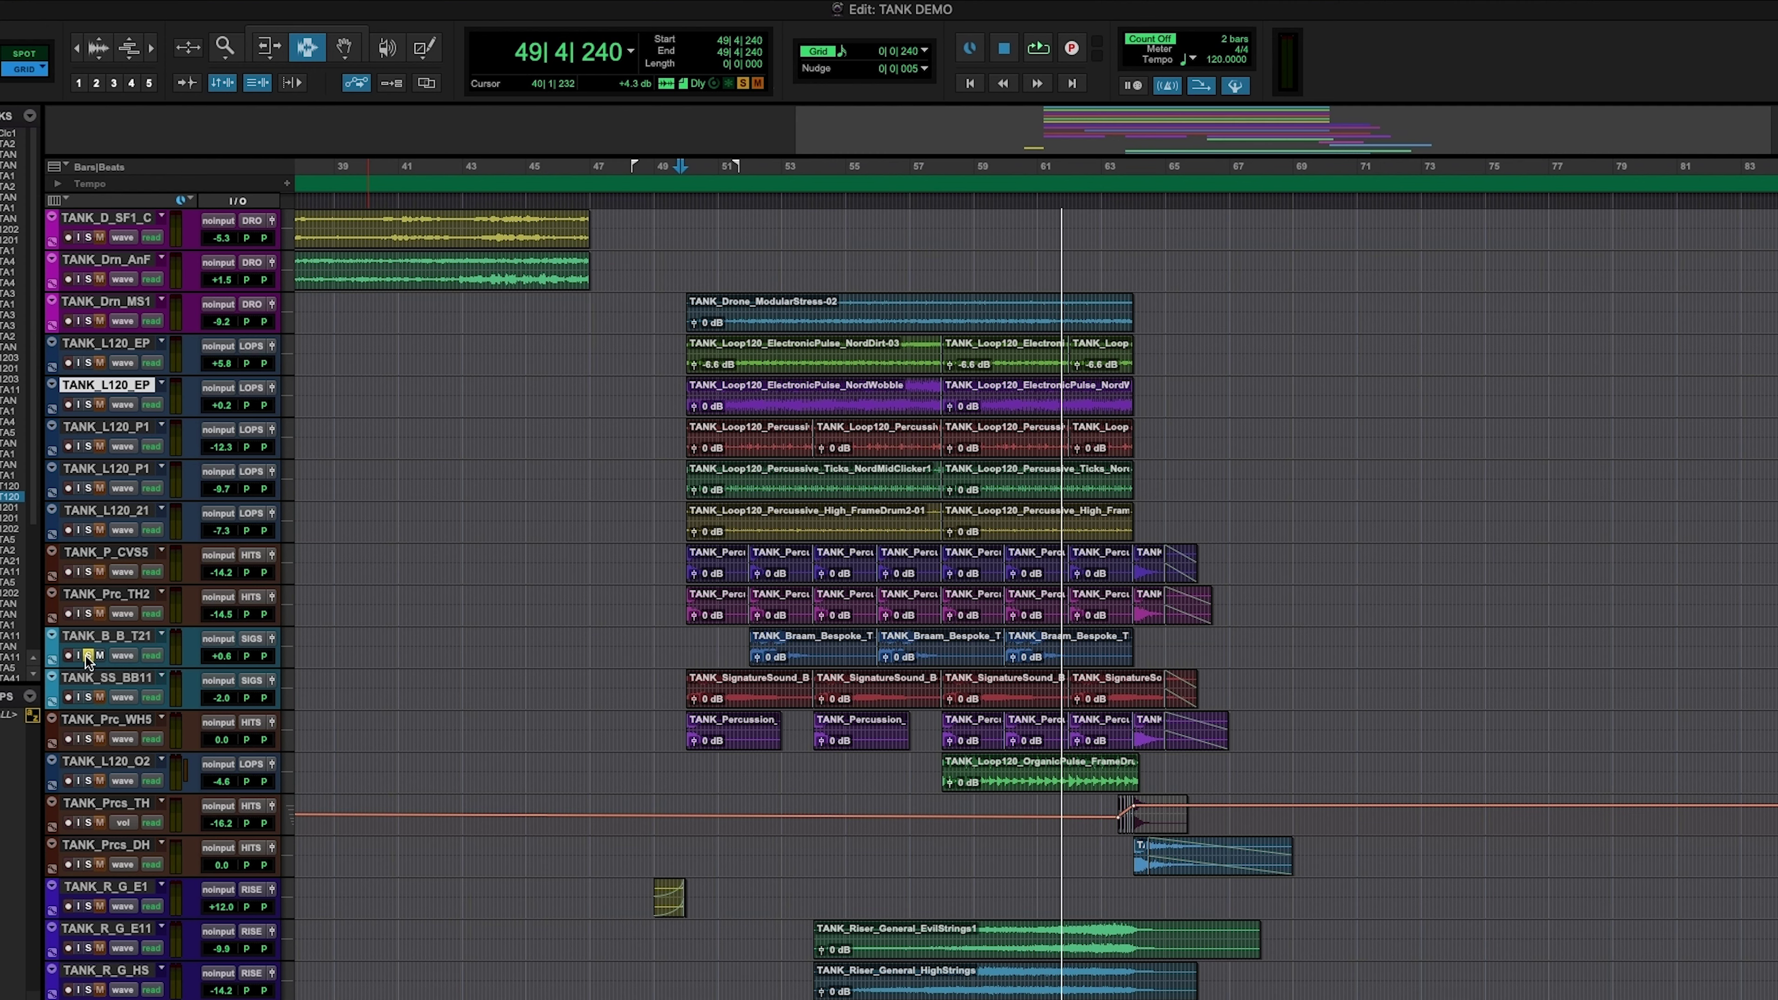
{"action": "left_click", "coordinate": [740, 641]}
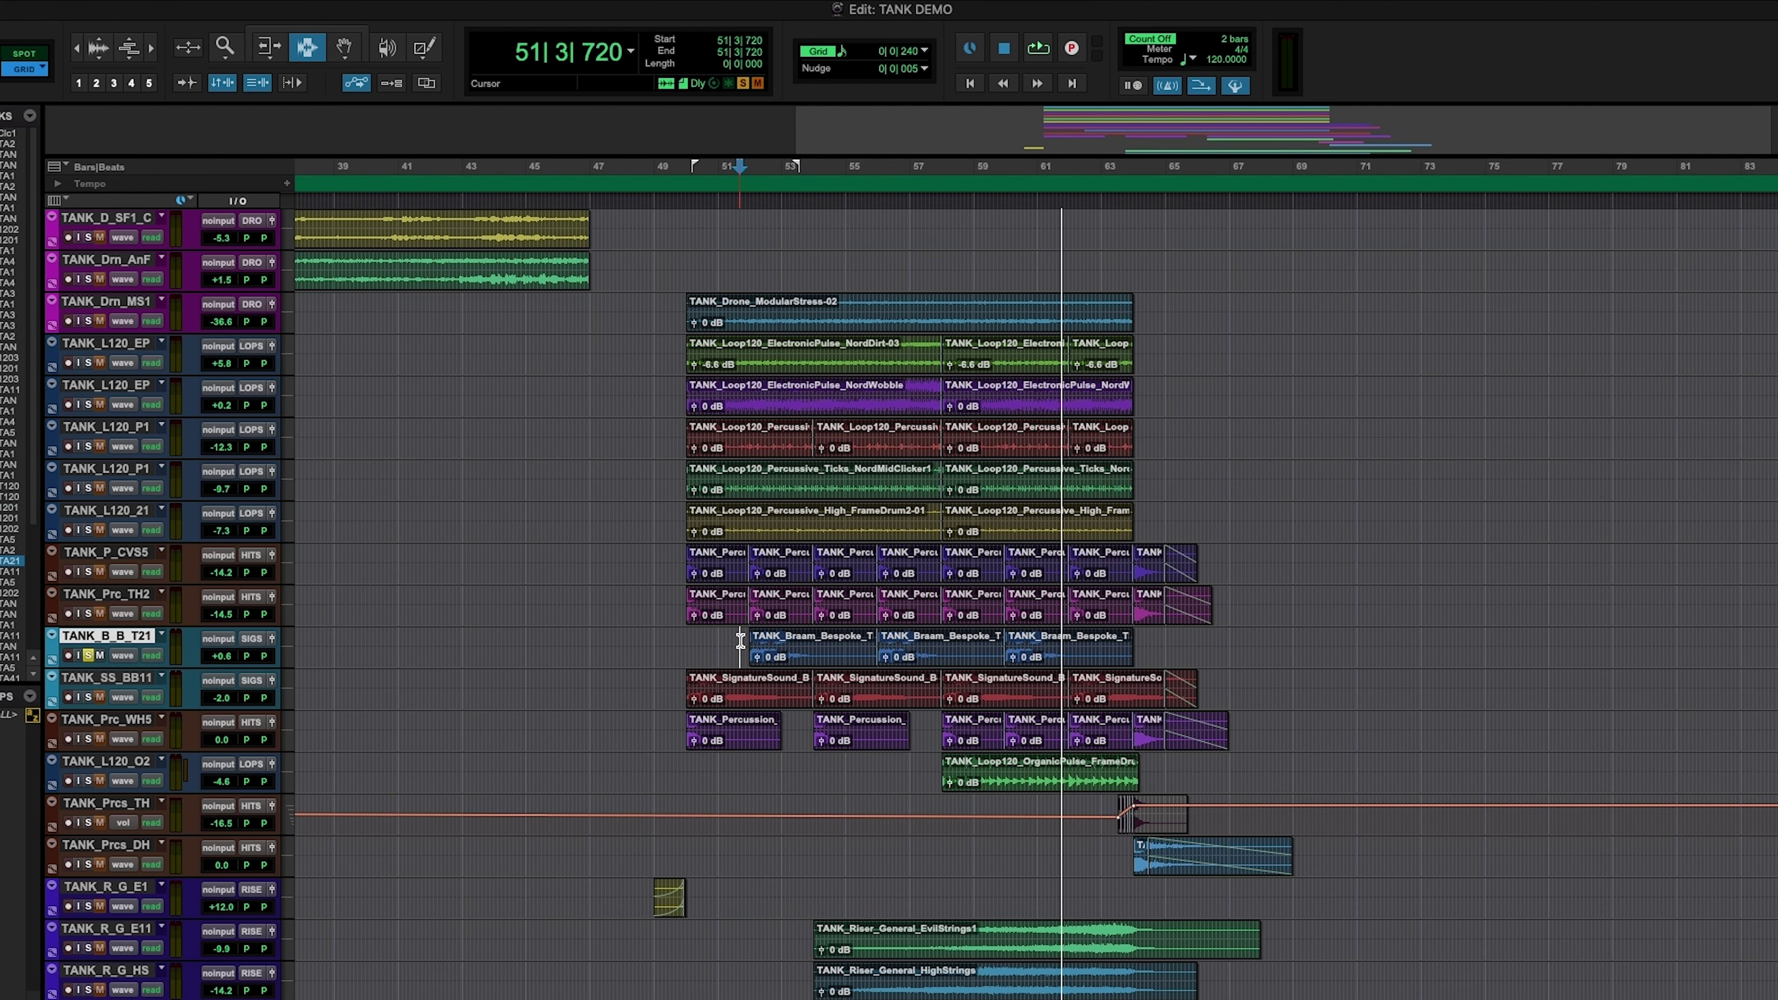
{"action": "key", "text": "space"}
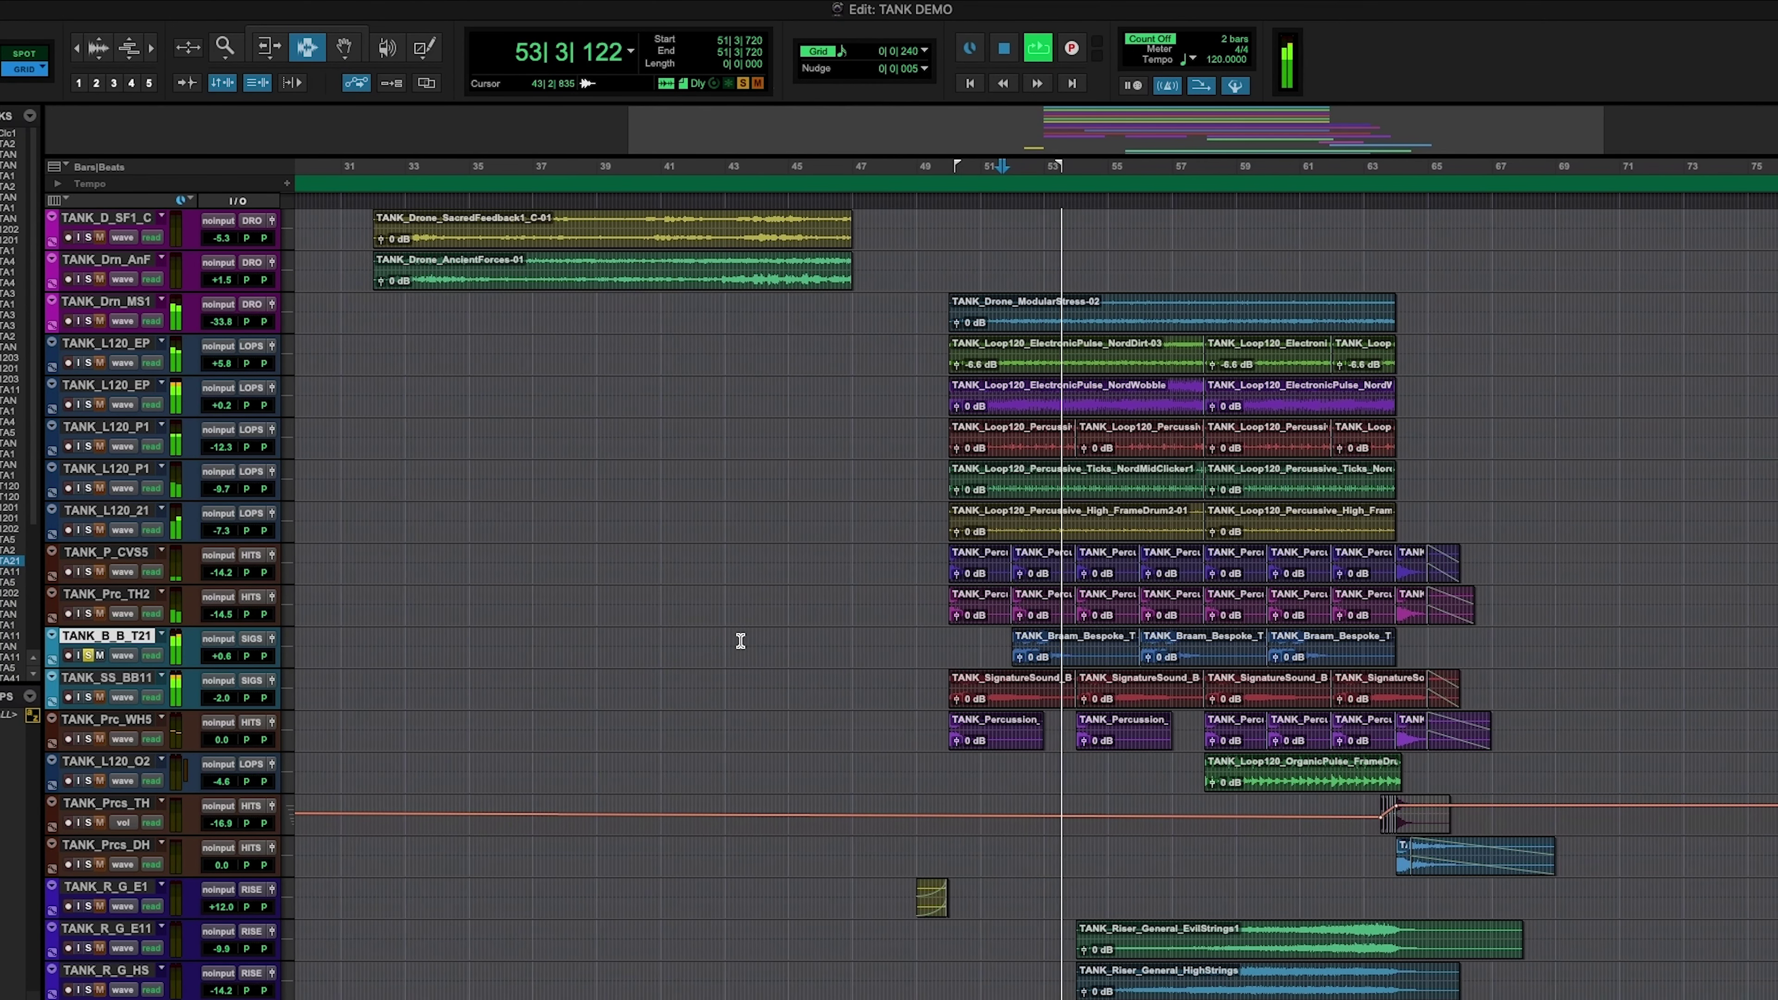
{"action": "key", "text": "space"}
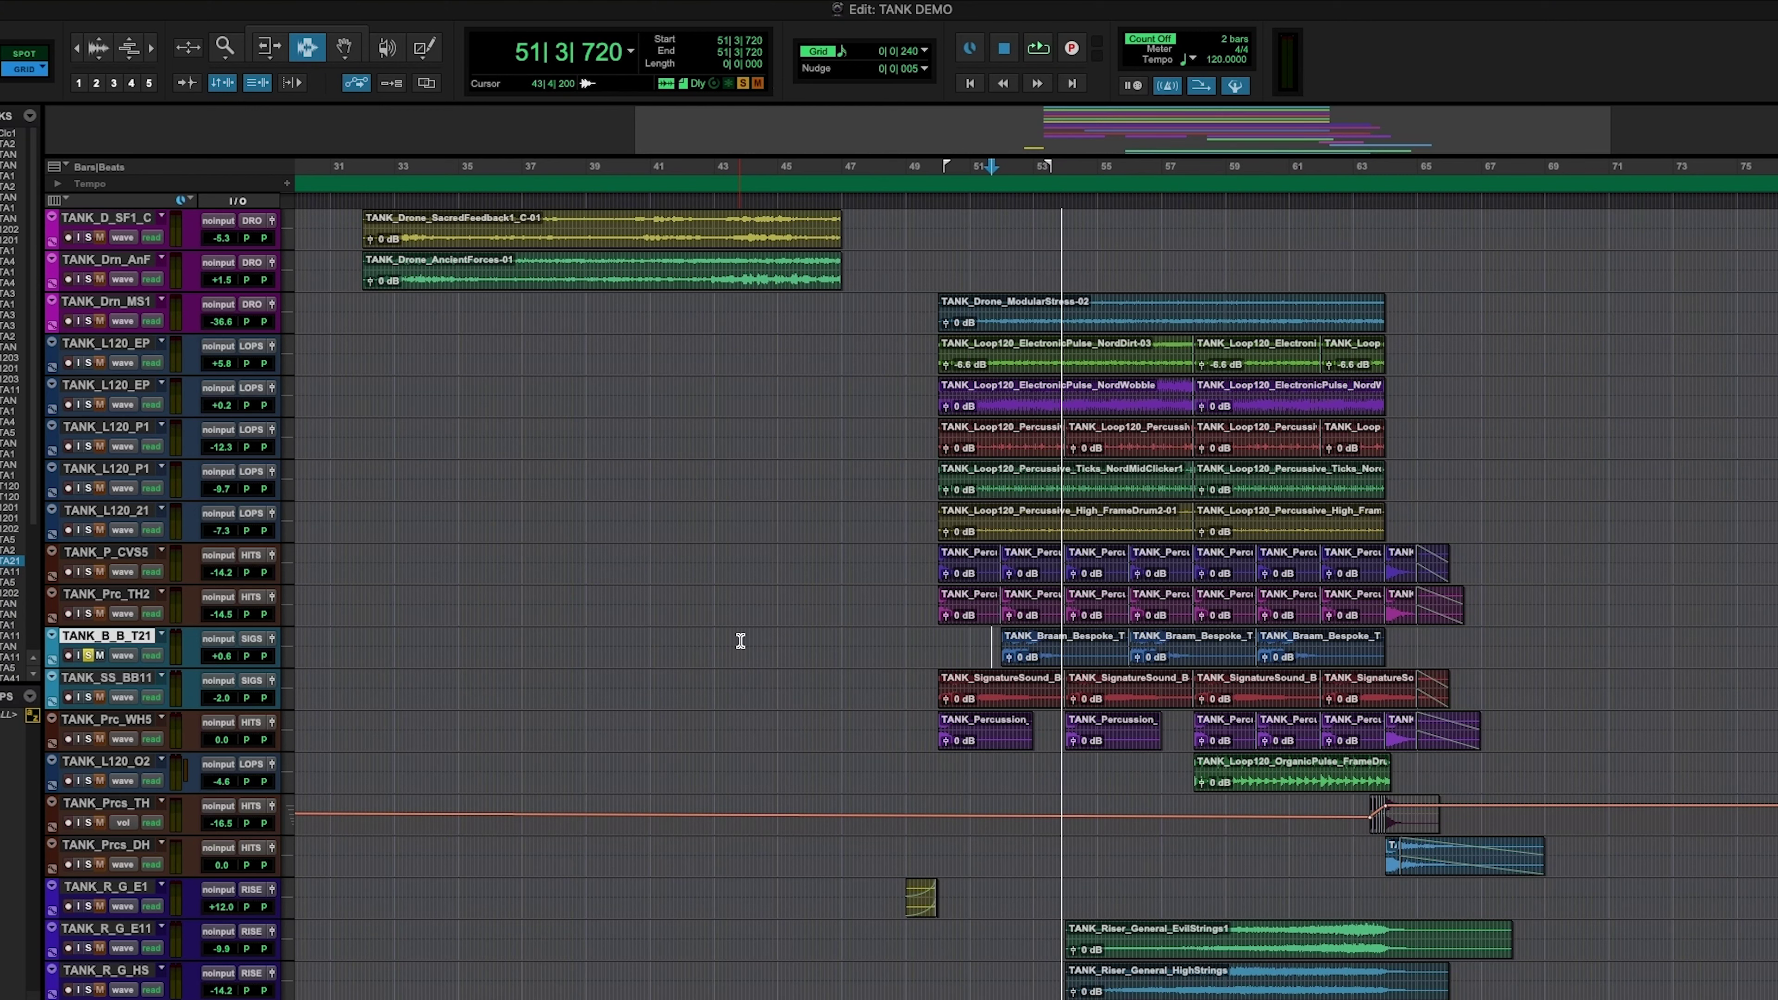
- Switch the solo from TANK_B_B_T21 to the TANK_SS_BB11 signature sound and play it from 49|3|480
{"action": "left_click", "coordinate": [88, 656]}
{"action": "left_click", "coordinate": [88, 697]}
{"action": "left_click", "coordinate": [932, 684]}
{"action": "key", "text": "space"}
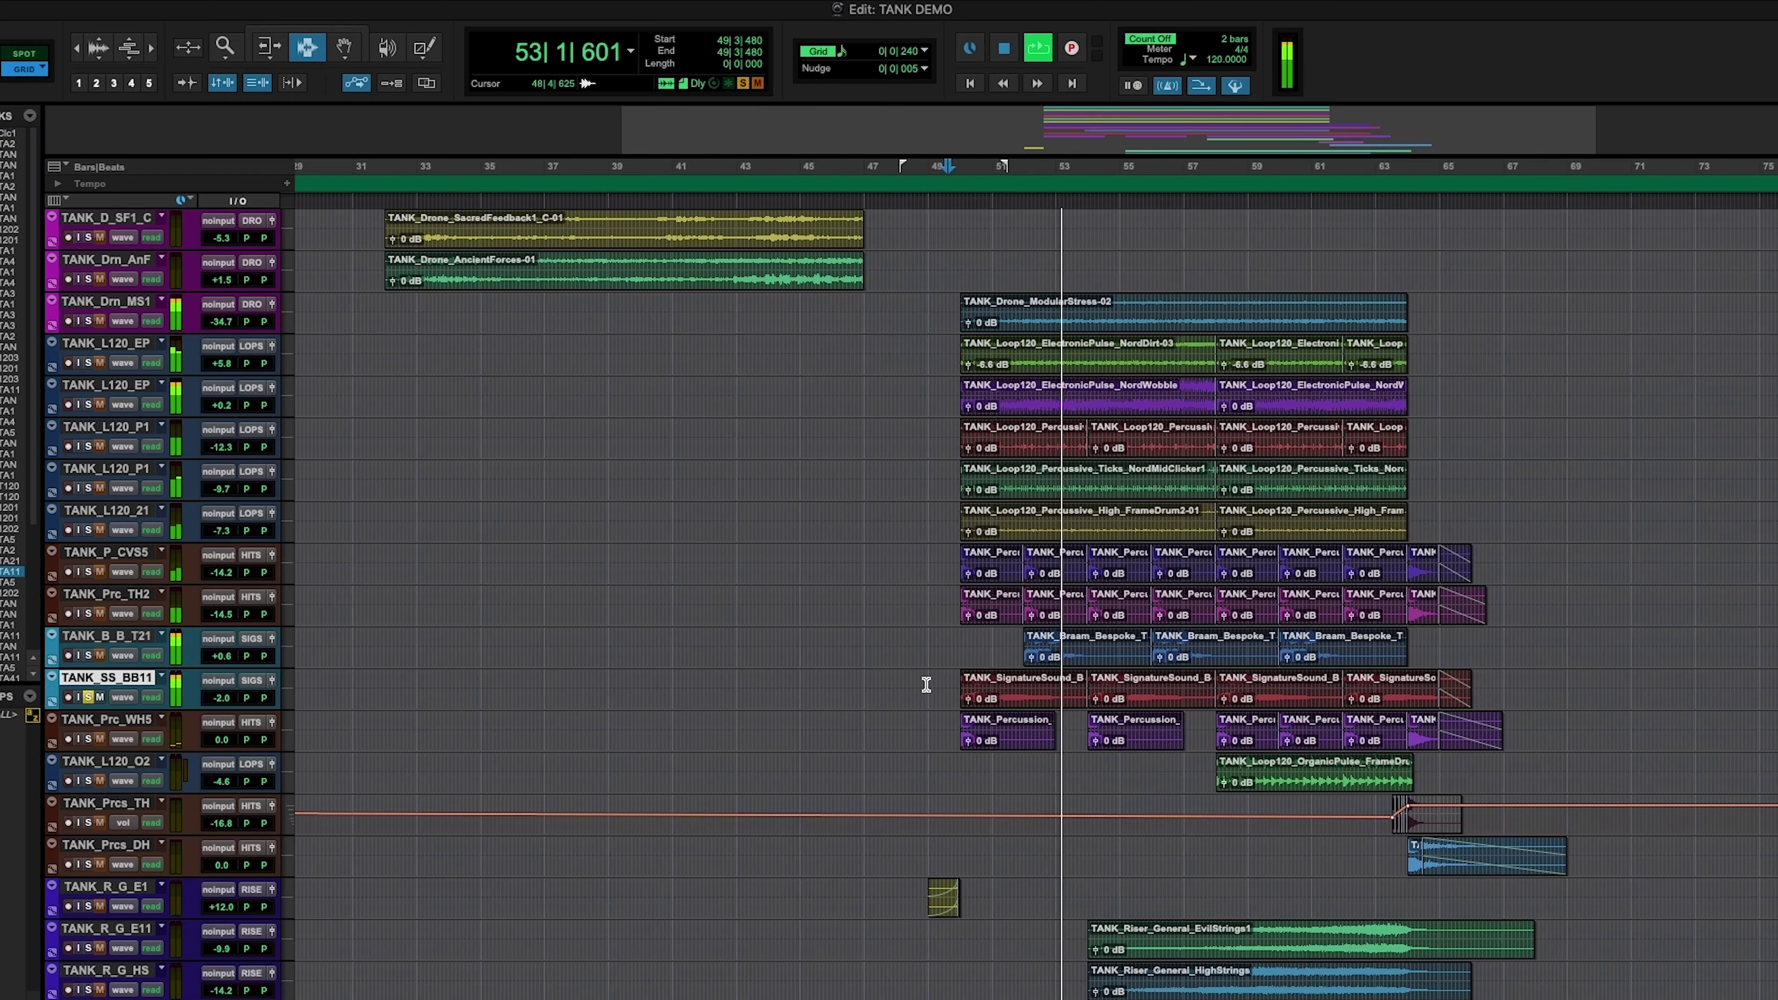
{"action": "key", "text": "space"}
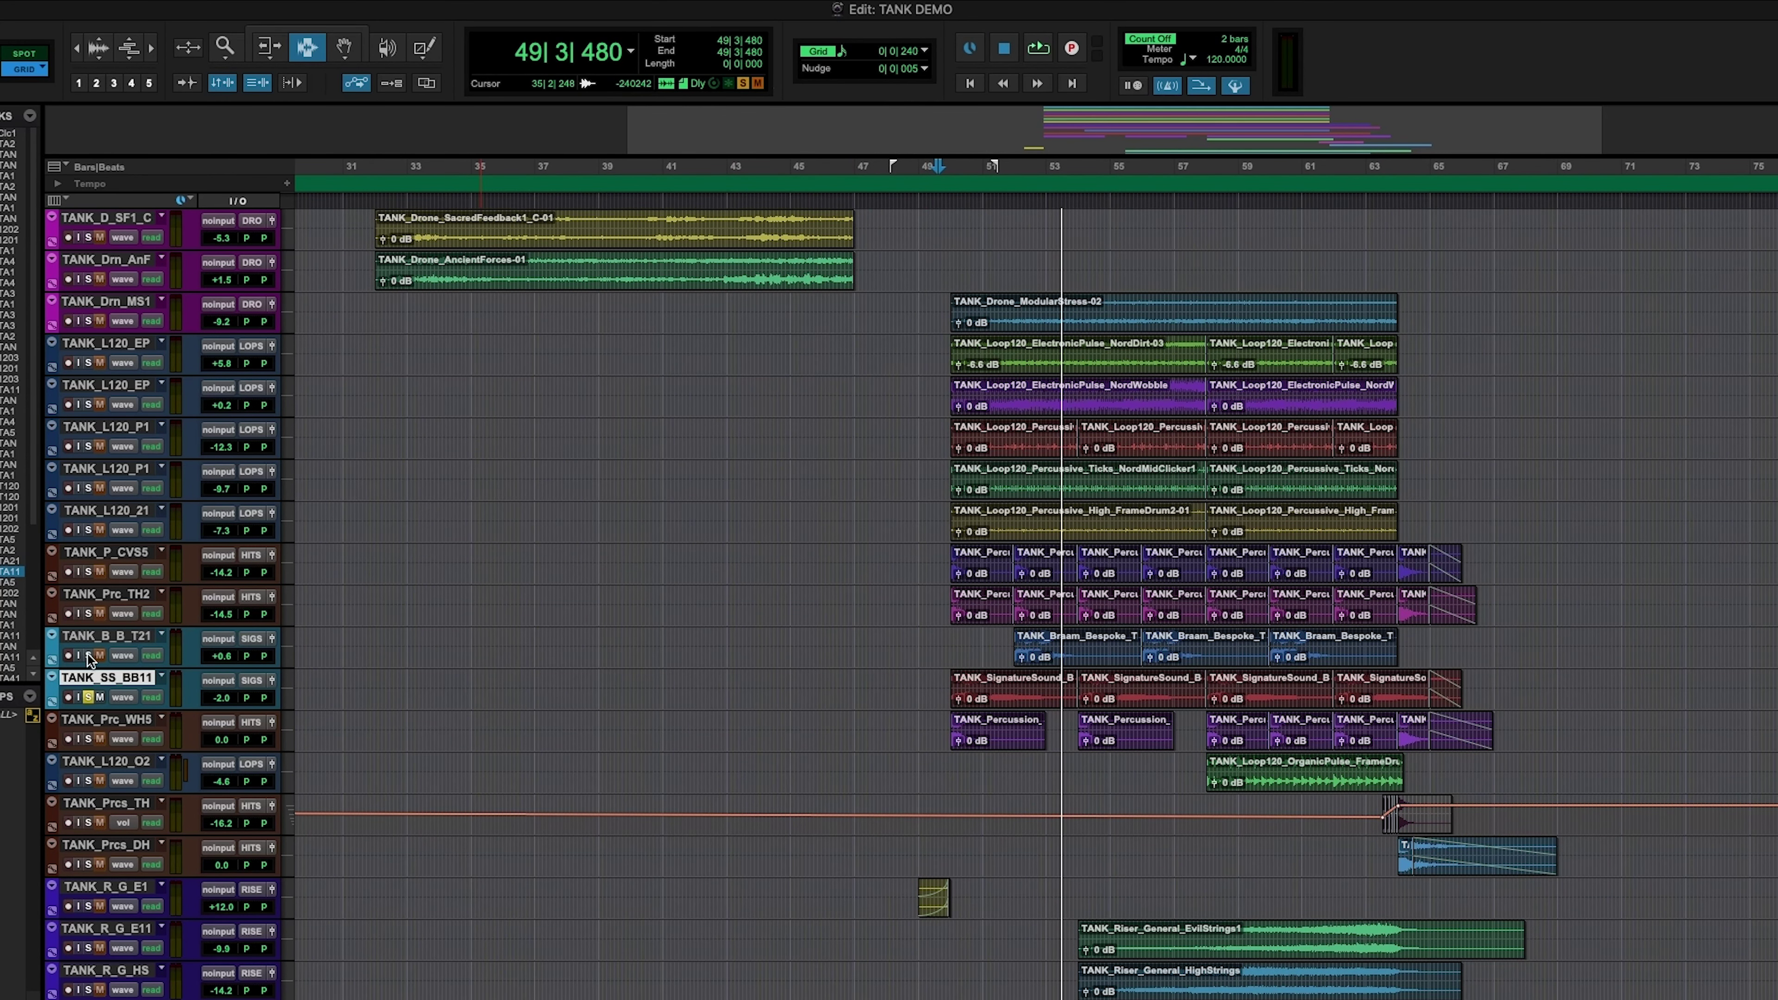
- Play the soloed TANK_B_B_T21 braam and TANK_SS_BB11 signature sound together from 49|3|000
{"action": "left_click", "coordinate": [937, 639]}
{"action": "key", "text": "space"}
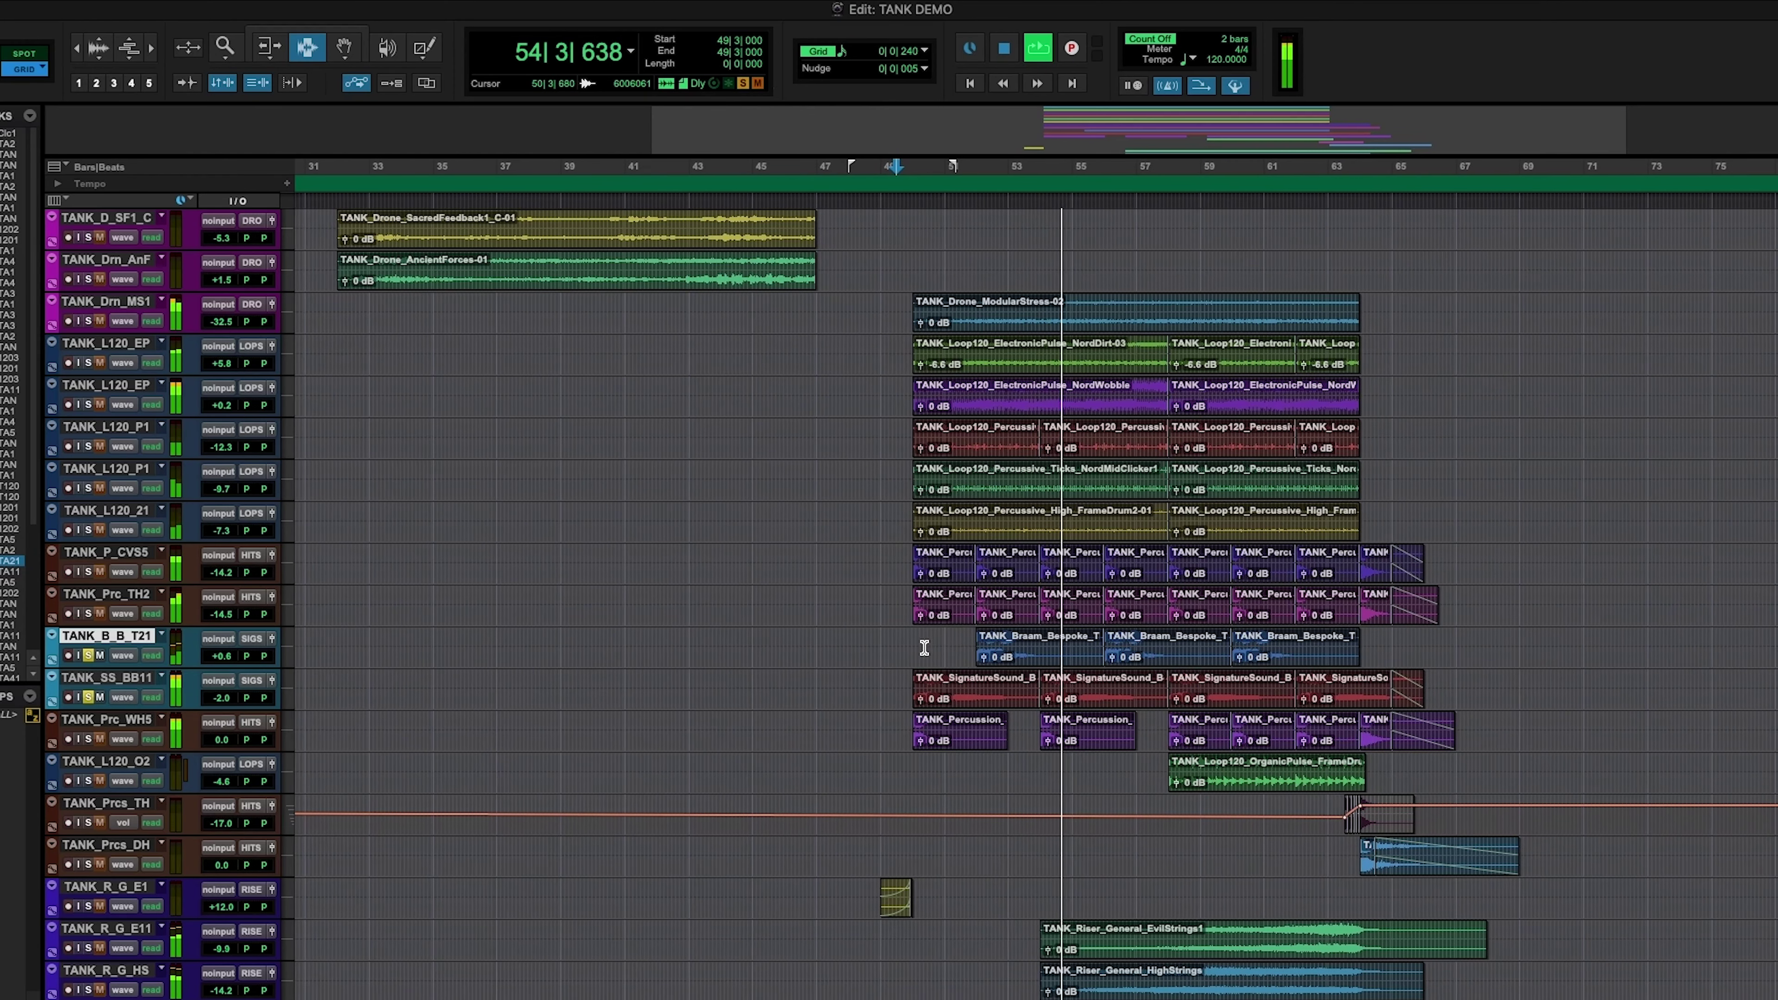
{"action": "key", "text": "space"}
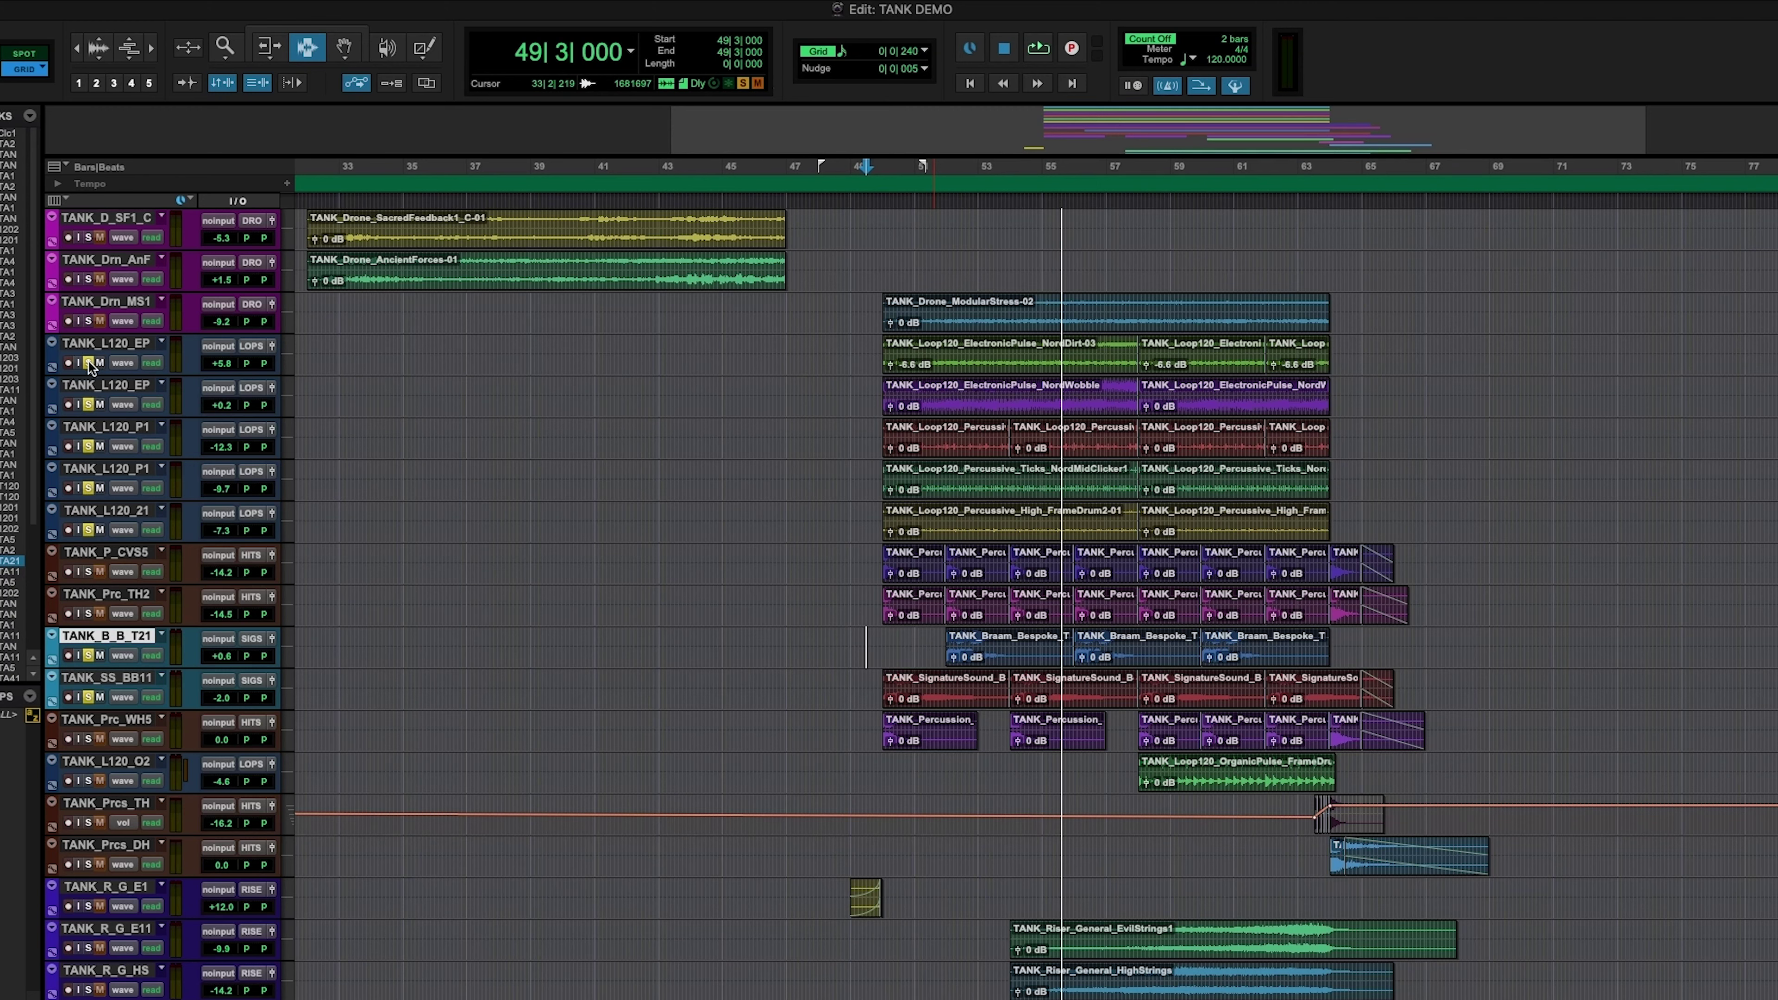
- Solo the TANK_Drn_MS1 drone and five loop tracks alongside both signature tracks, play them from 49|3|000, and clear the solos
{"action": "left_click", "coordinate": [87, 320]}
{"action": "key", "text": "space"}
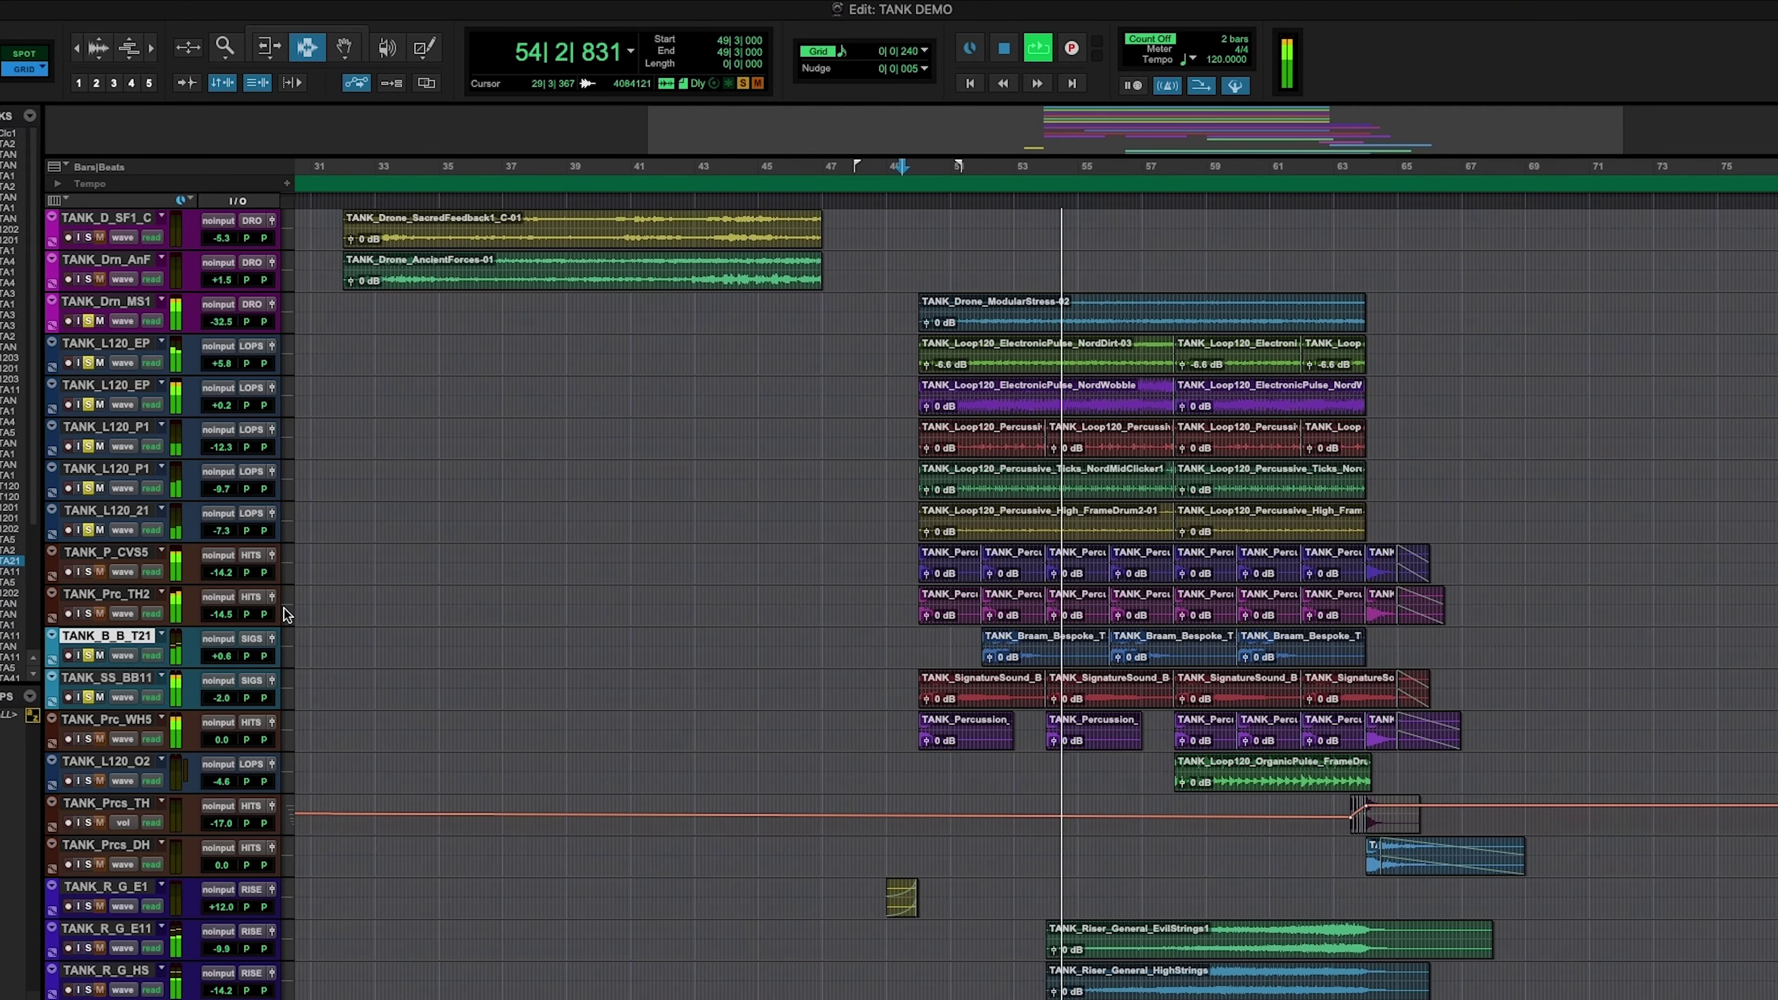
{"action": "key", "text": "space"}
{"action": "left_click", "coordinate": [88, 697]}
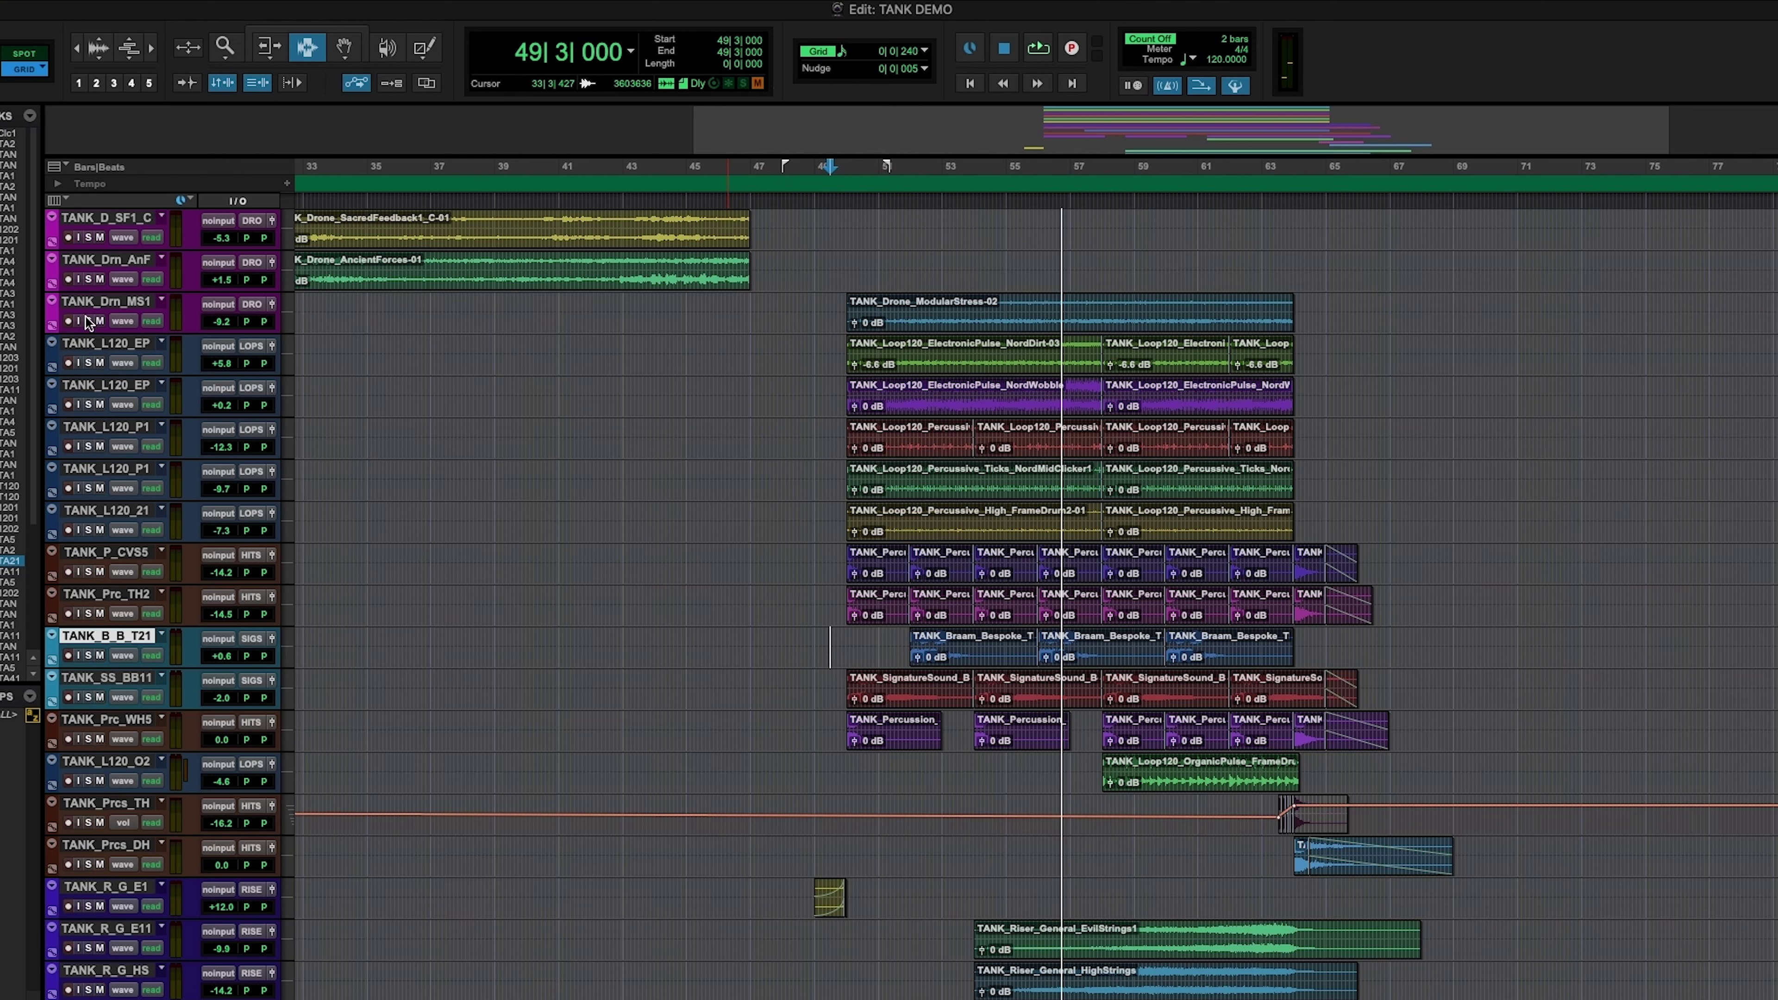
- Audition the TANK_P_CVS5 and TANK_Prc_TH2 percussion tracks individually in solo from 49|4|000
{"action": "left_click", "coordinate": [839, 568]}
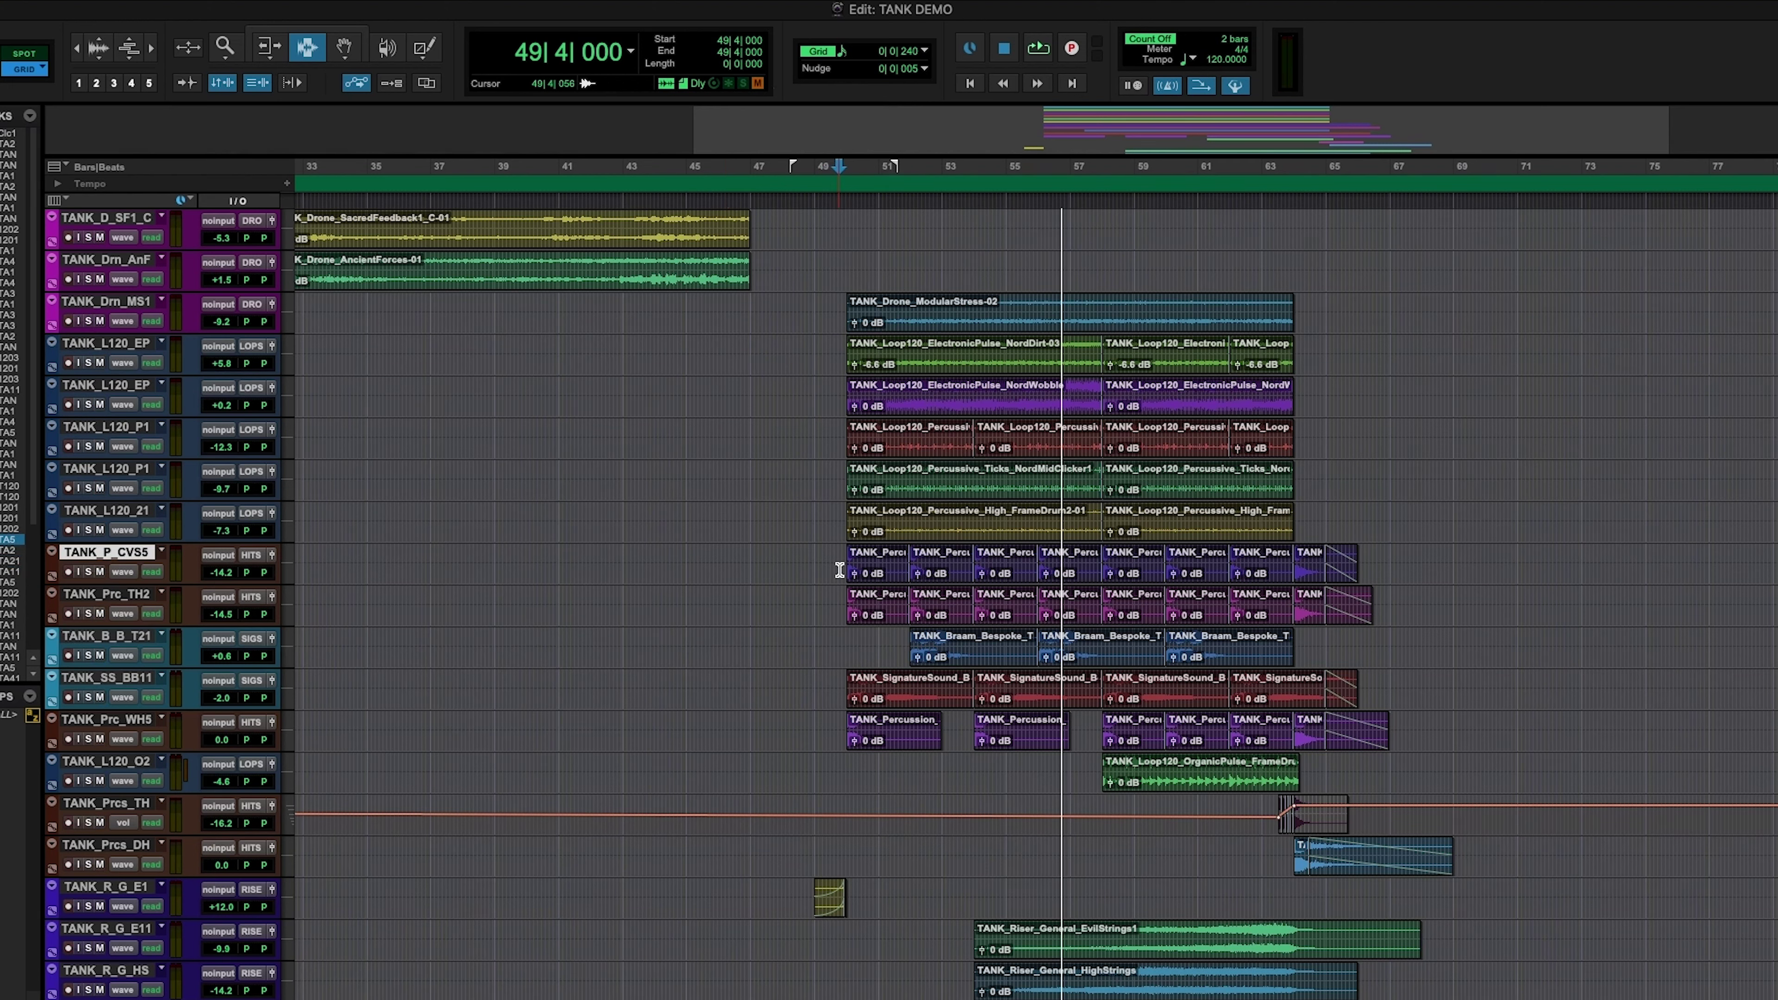
{"action": "left_click", "coordinate": [86, 571]}
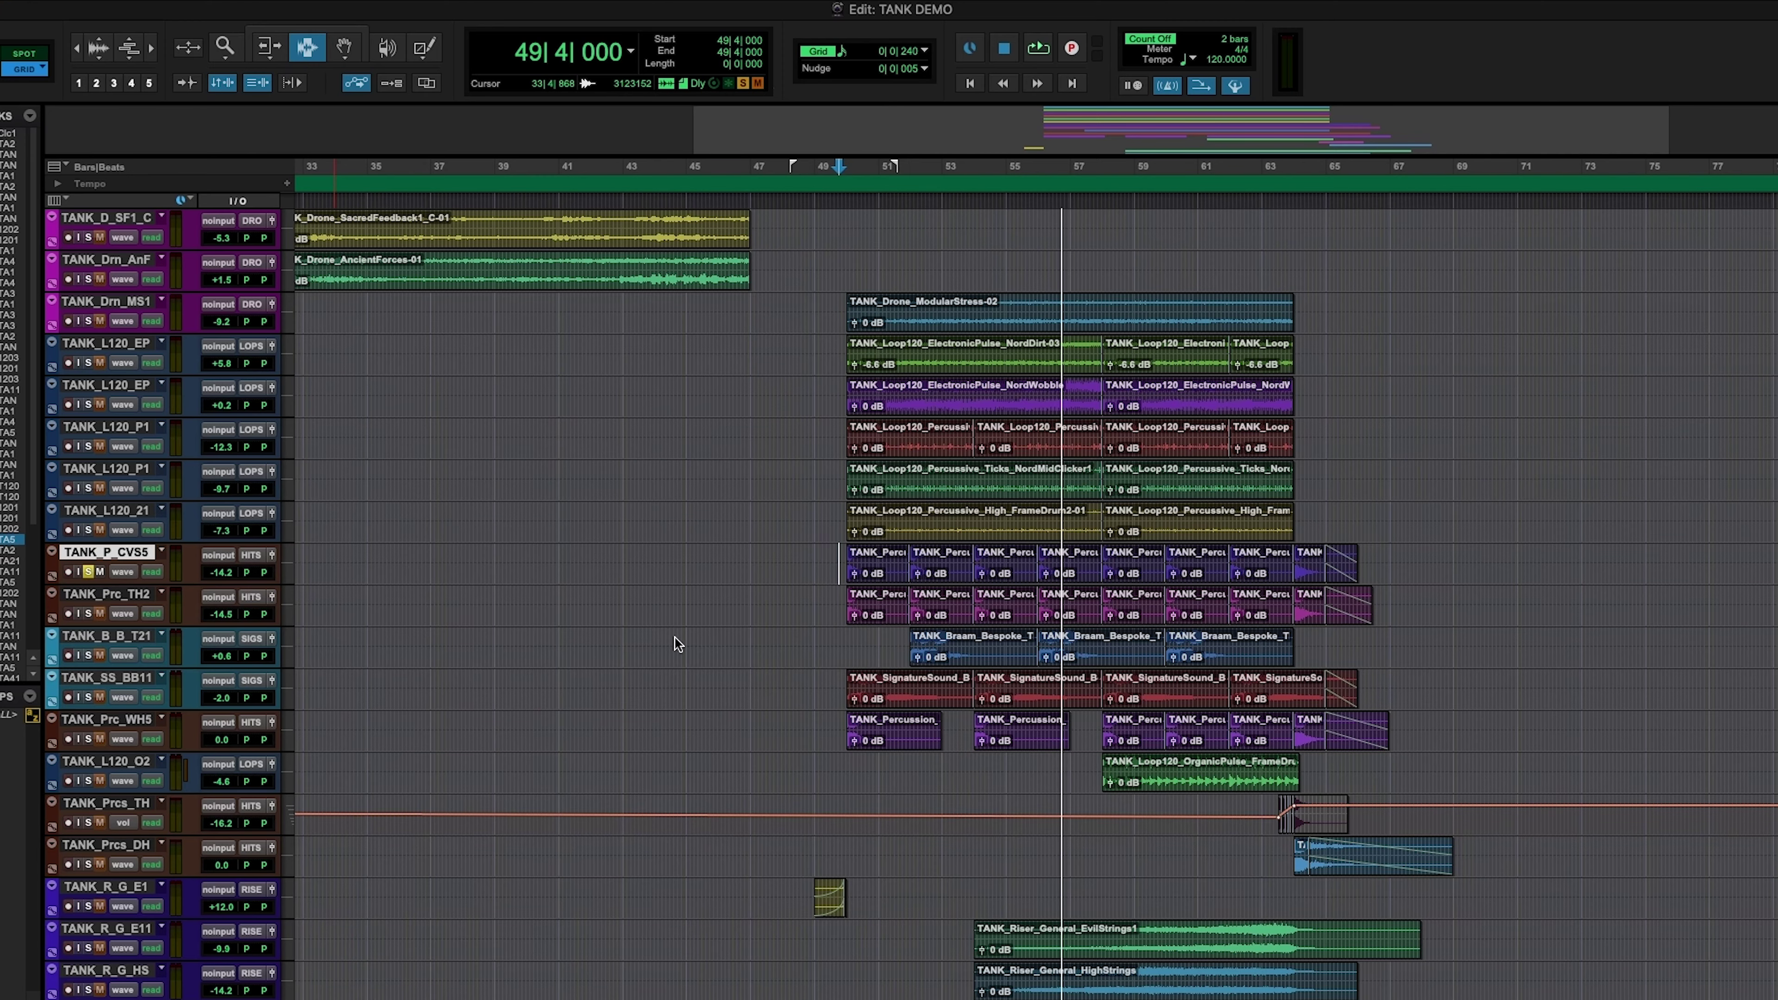
{"action": "key", "text": "space"}
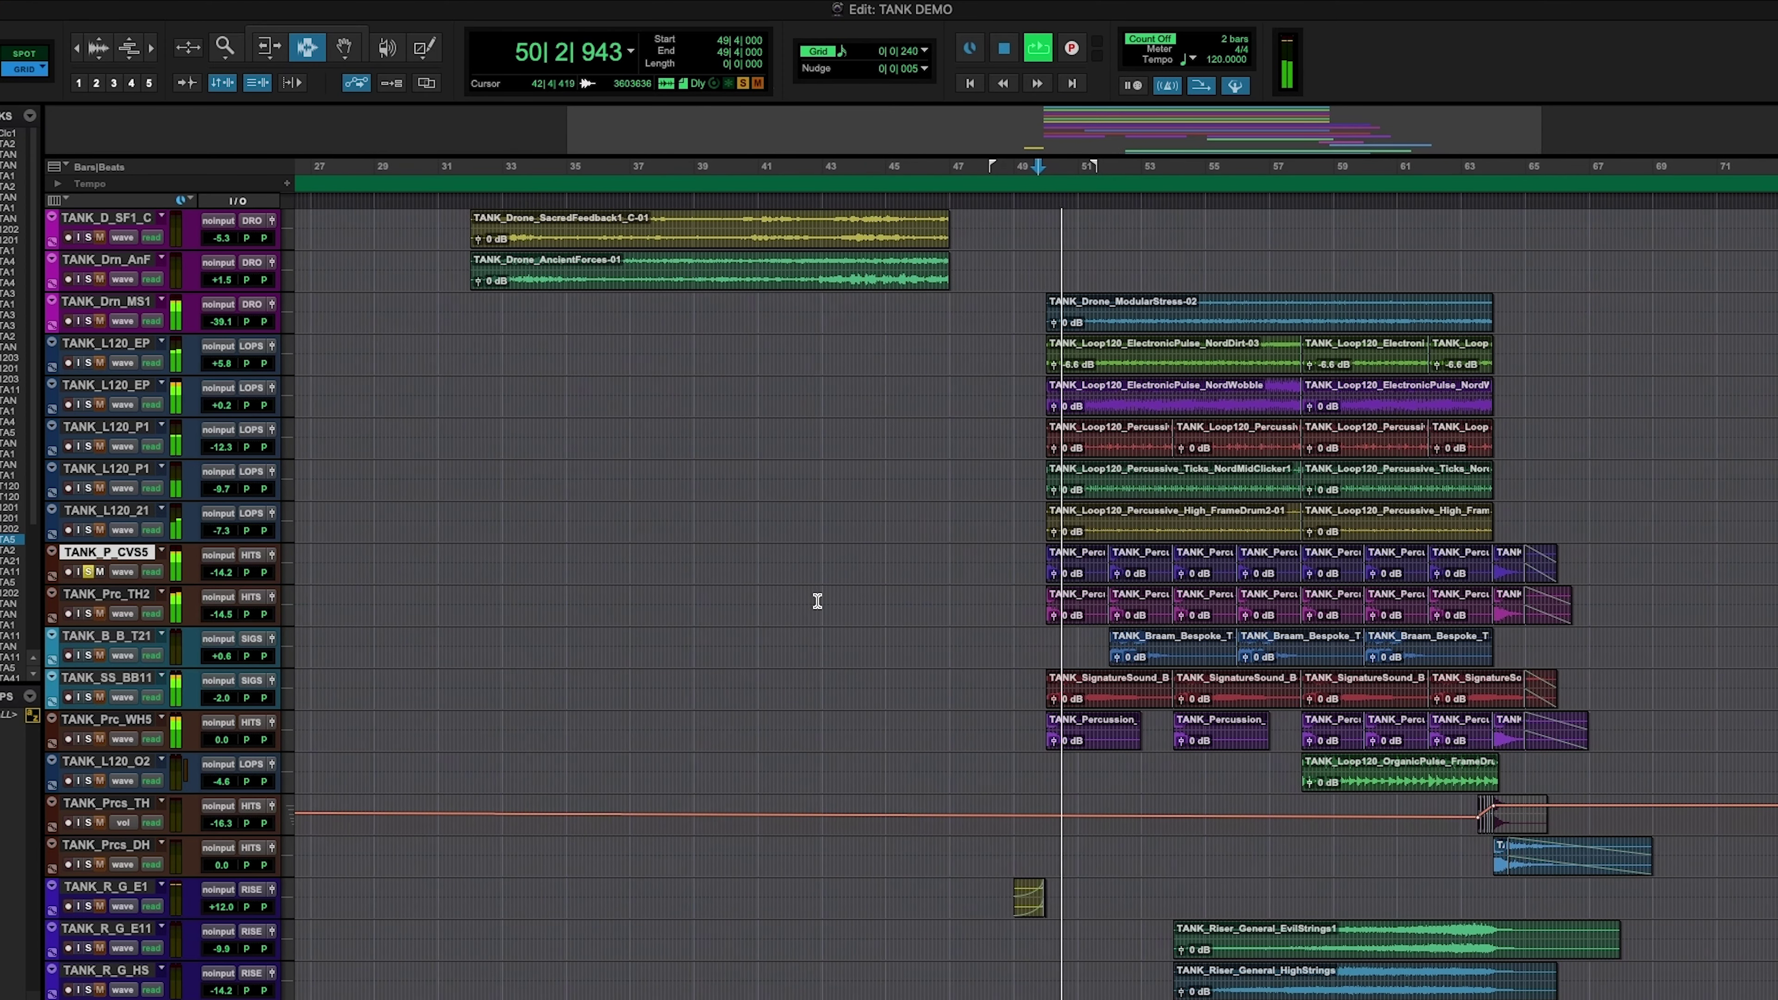
{"action": "key", "text": "space"}
{"action": "left_click", "coordinate": [88, 571]}
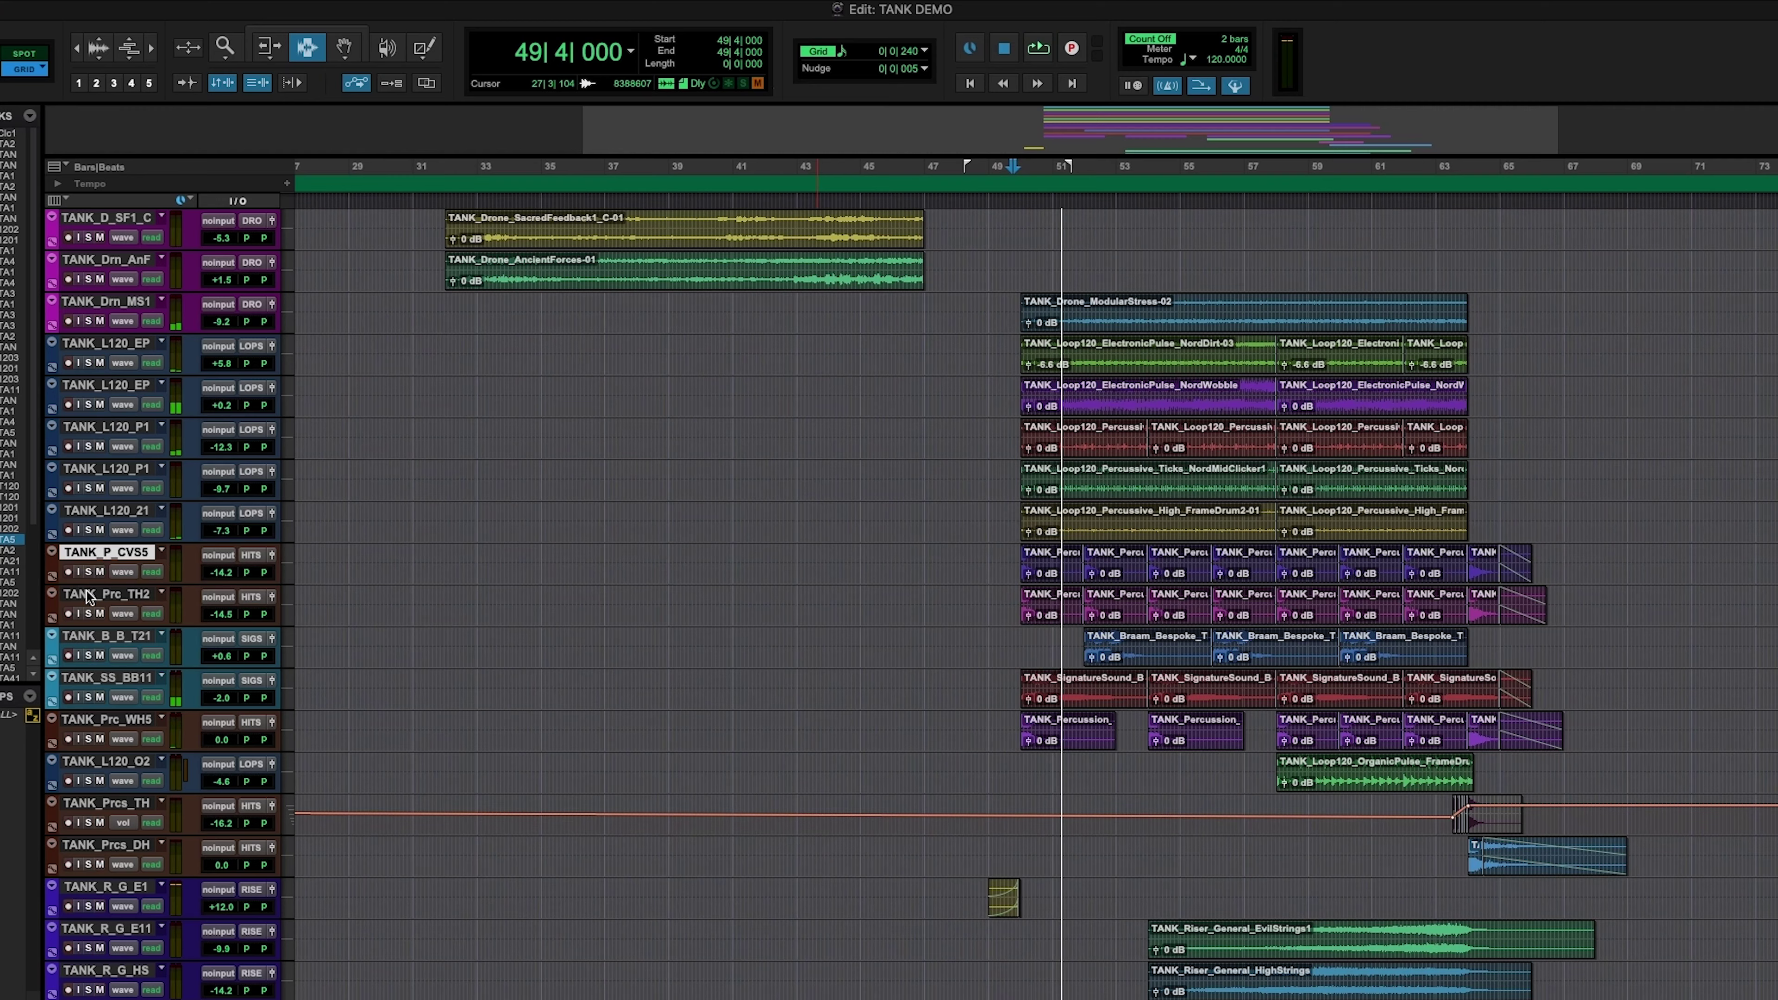
{"action": "key", "text": "space"}
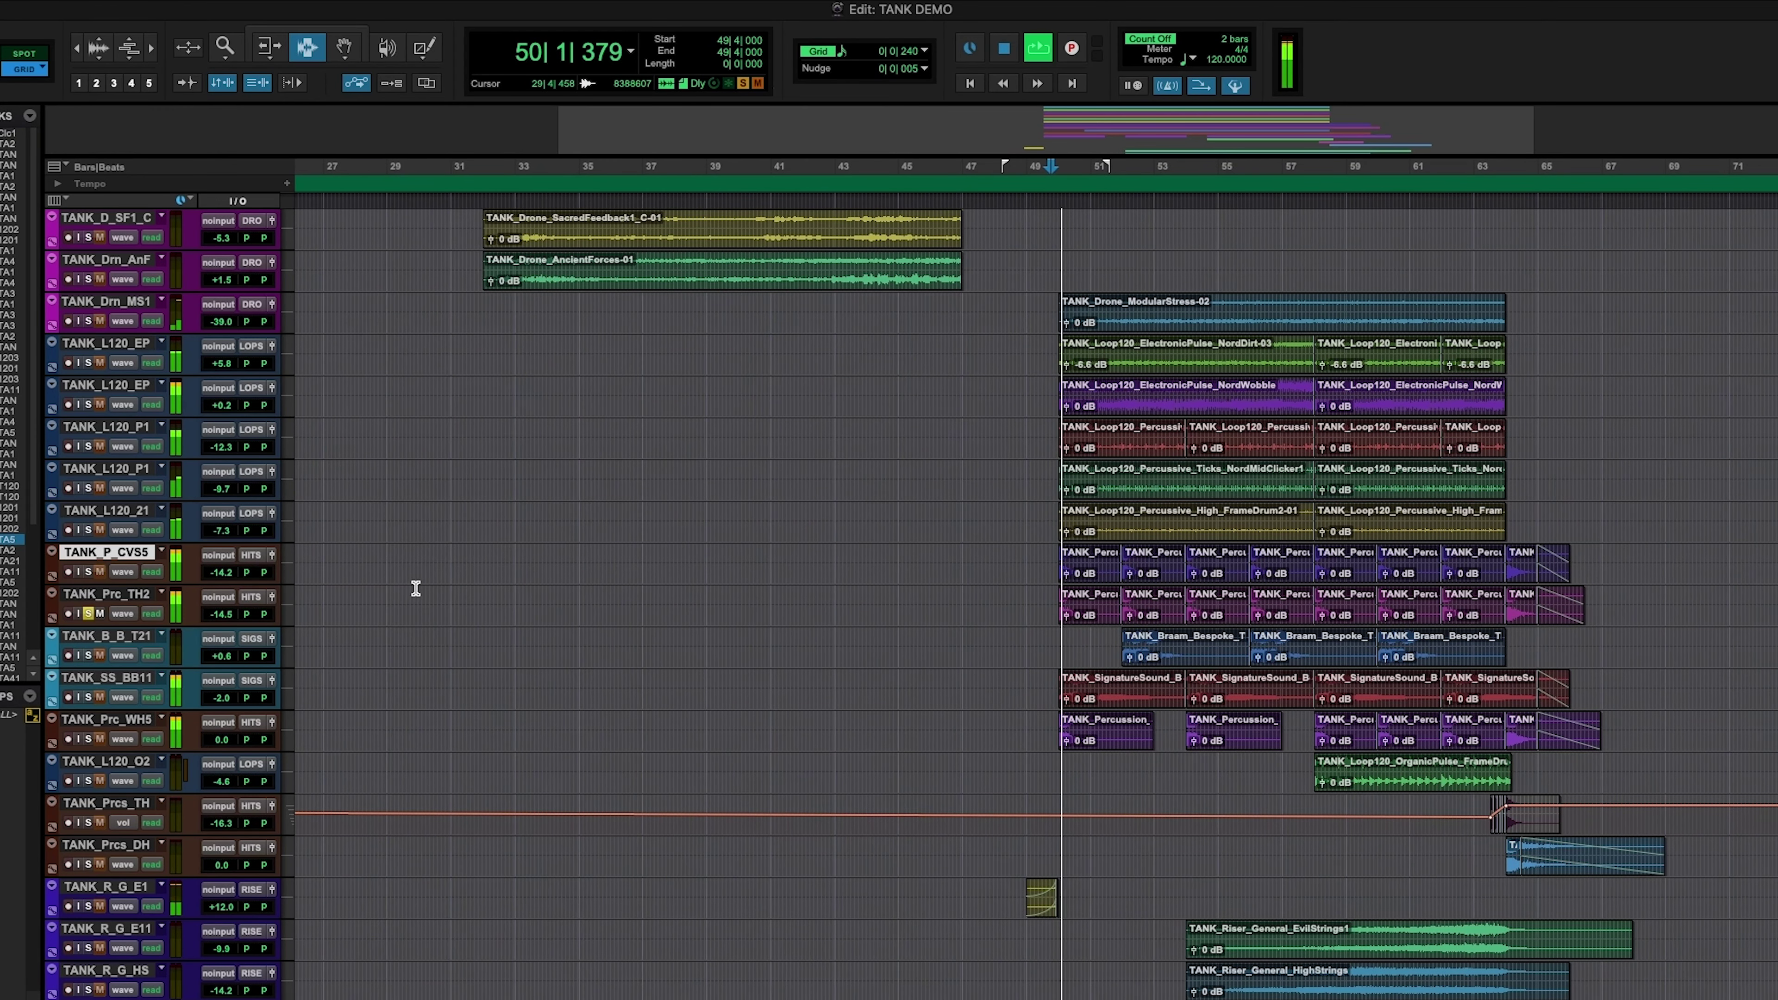
{"action": "key", "text": "space"}
- Play TANK_P_CVS5 and TANK_Prc_TH2 soloed together, and replay them from 49|4|000 with TANK_Prc_WH5 added to the solos
{"action": "left_click", "coordinate": [87, 572]}
{"action": "key", "text": "space"}
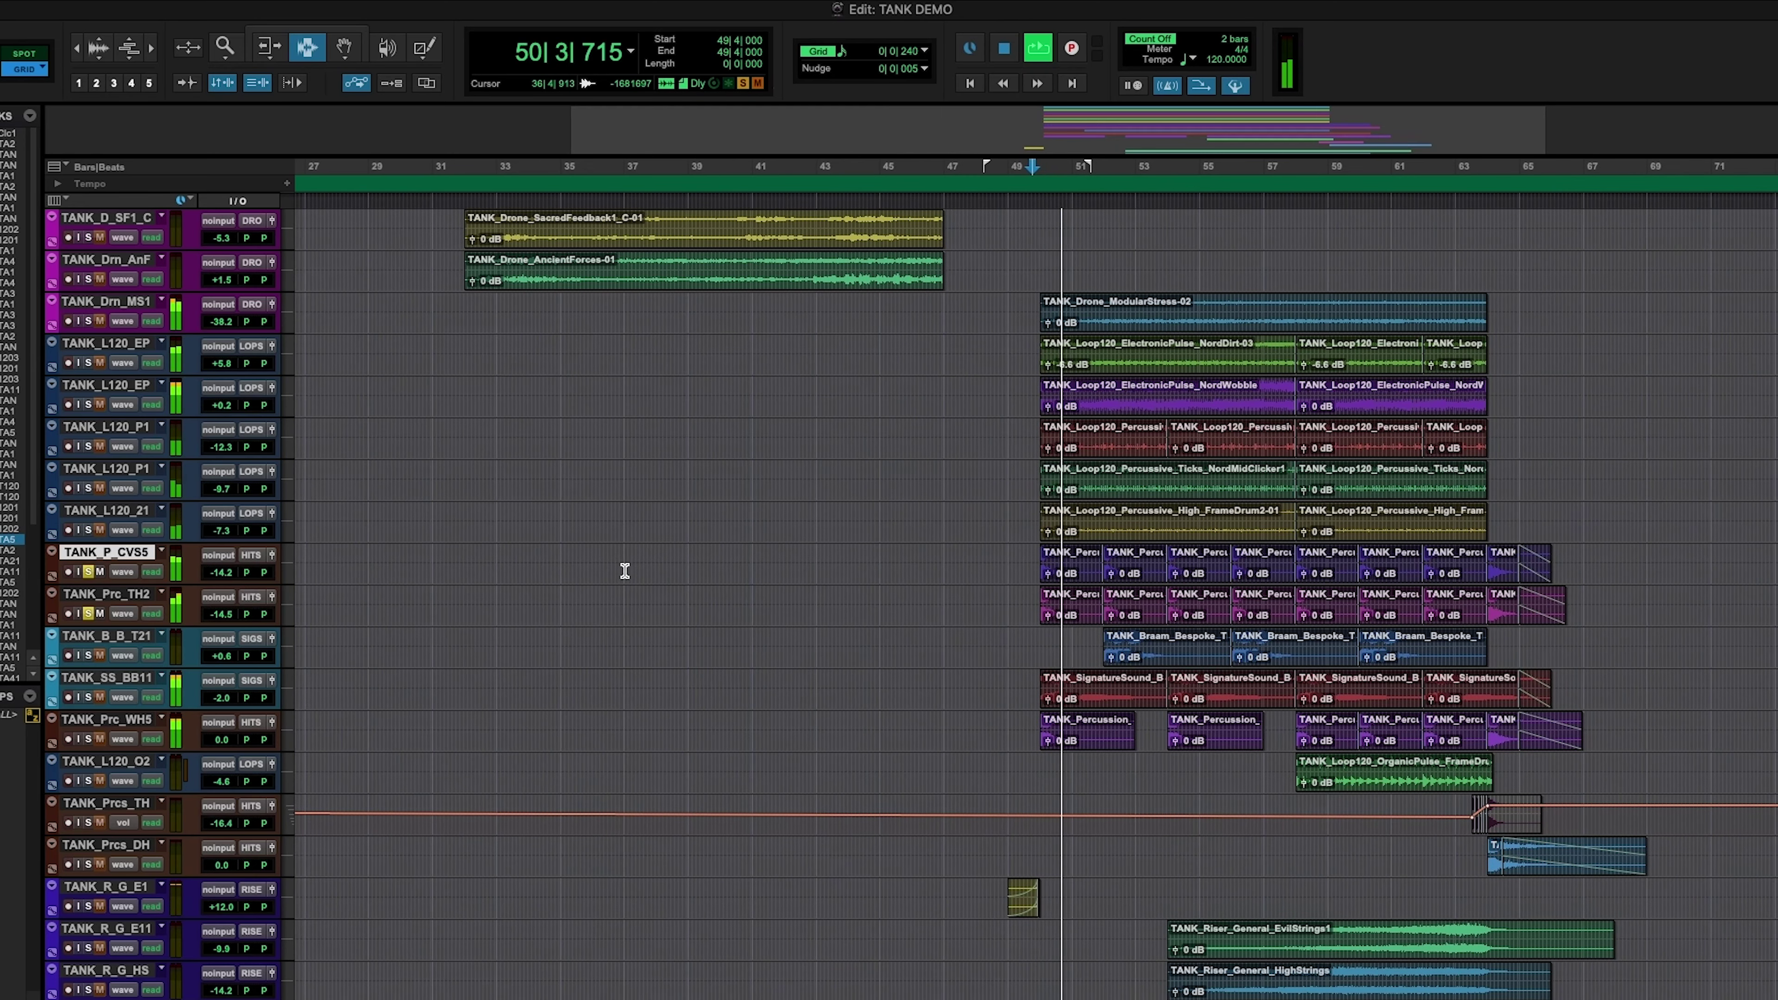
{"action": "key", "text": "space"}
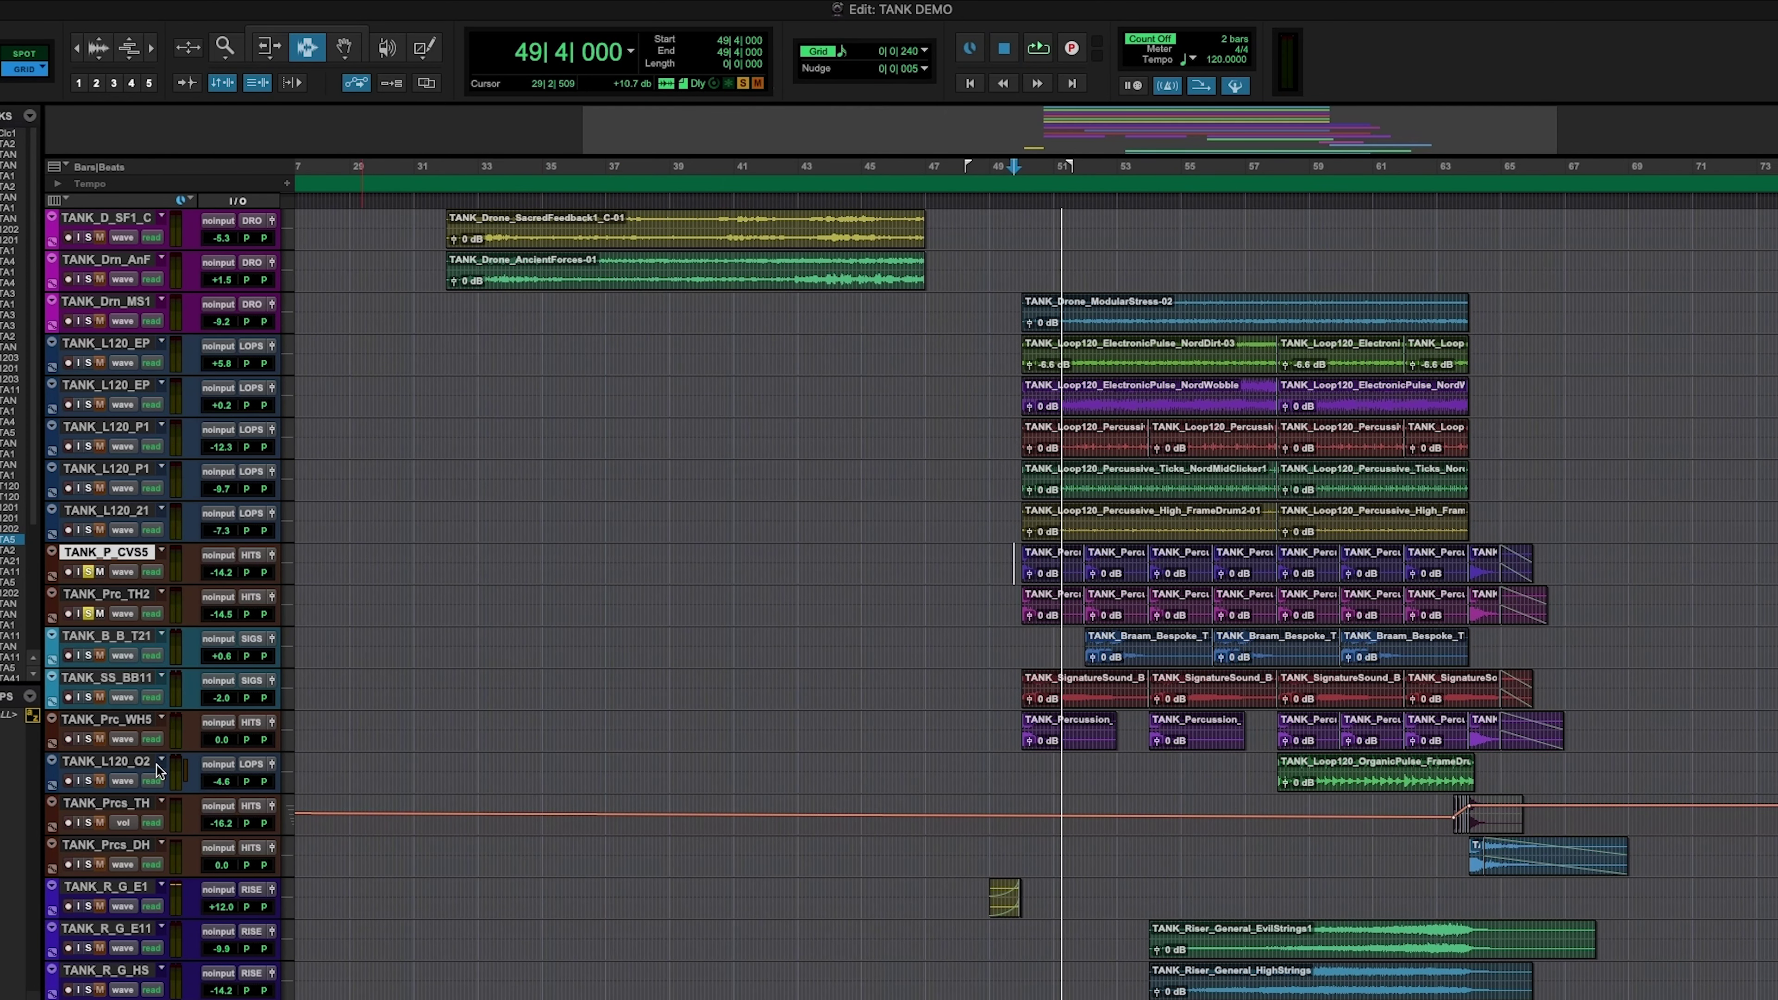
{"action": "key", "text": "space"}
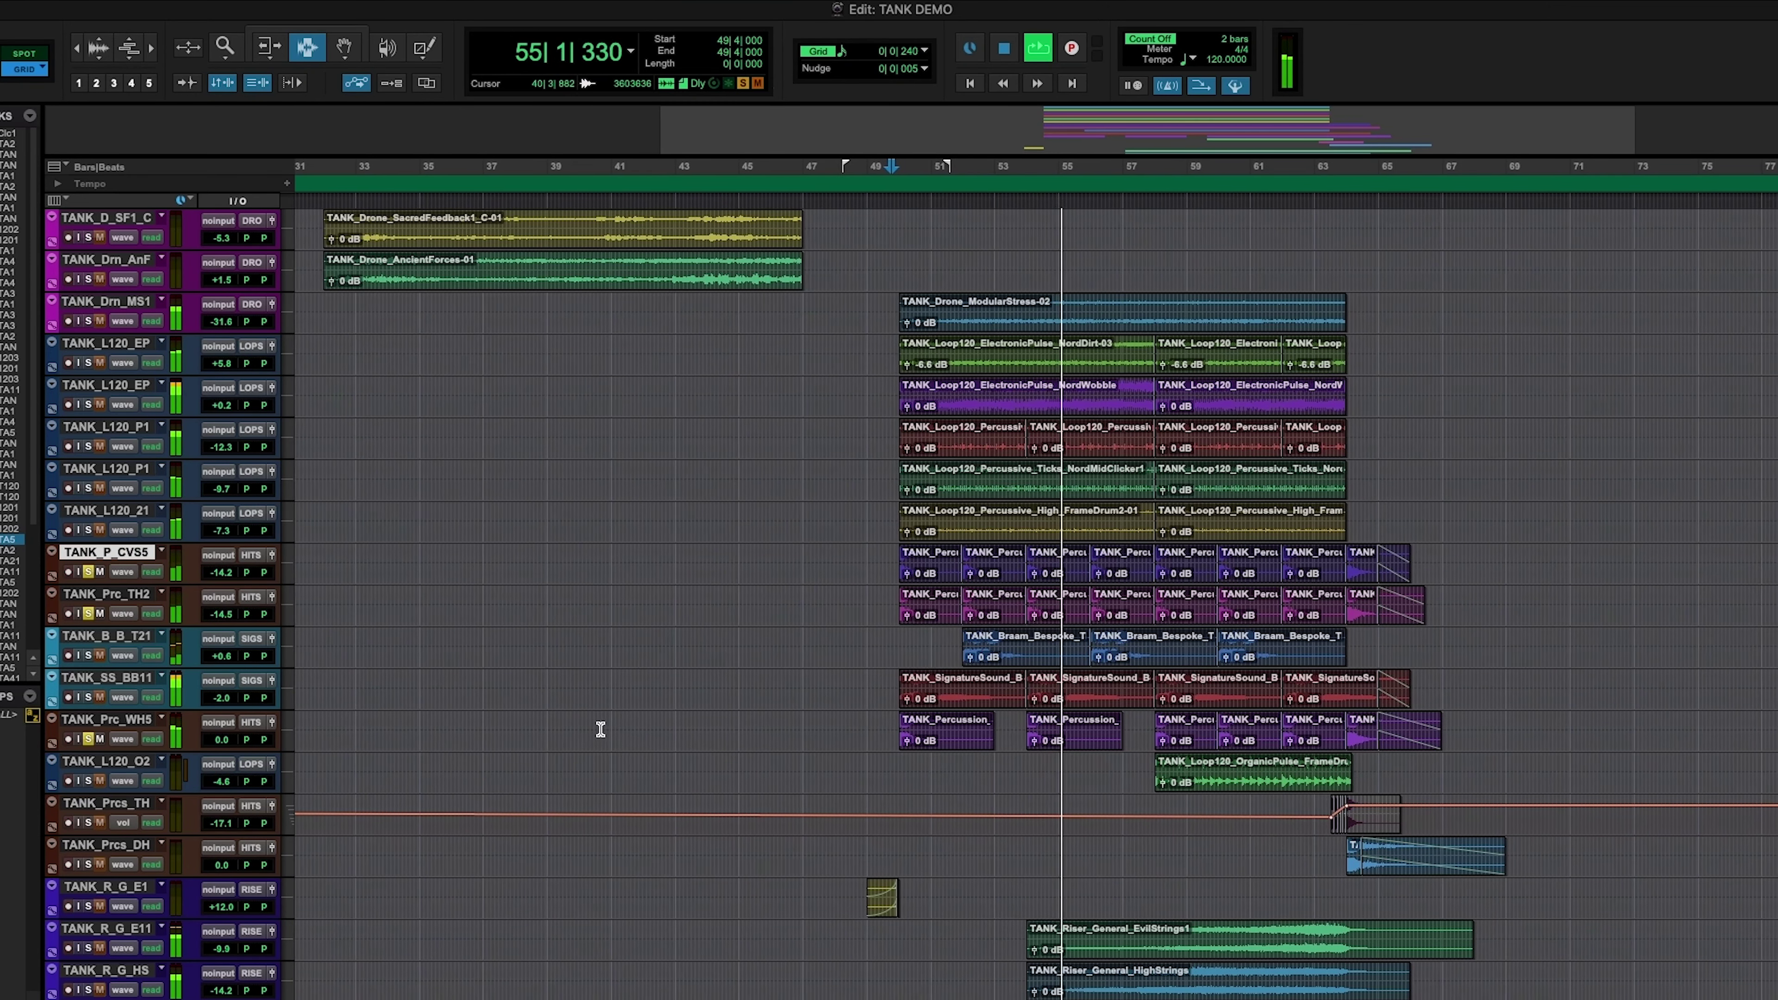
{"action": "key", "text": "space"}
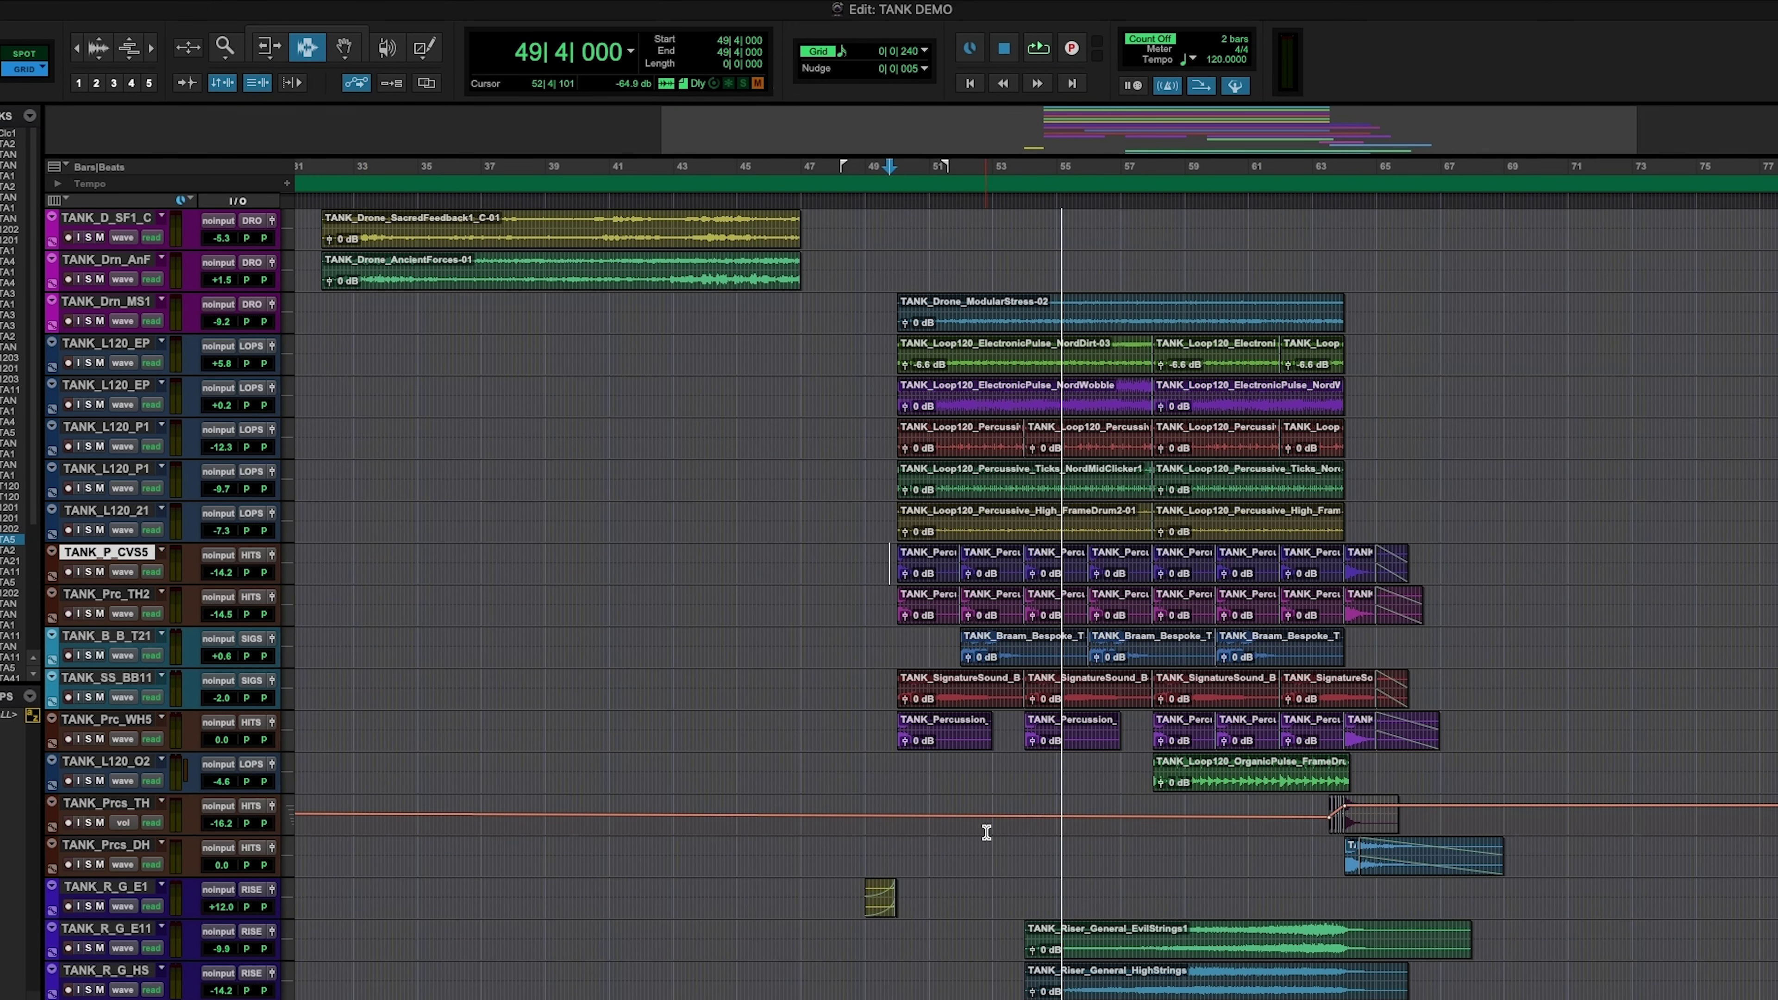
- Solo the TANK_R_G_E11 and TANK_R_G_HS risers and play them together from 53|4|720 to about bar 63
{"action": "scroll", "coordinate": [986, 832], "scroll_direction": "down", "scroll_amount": 4}
{"action": "scroll", "coordinate": [987, 833], "scroll_direction": "down", "scroll_amount": 1}
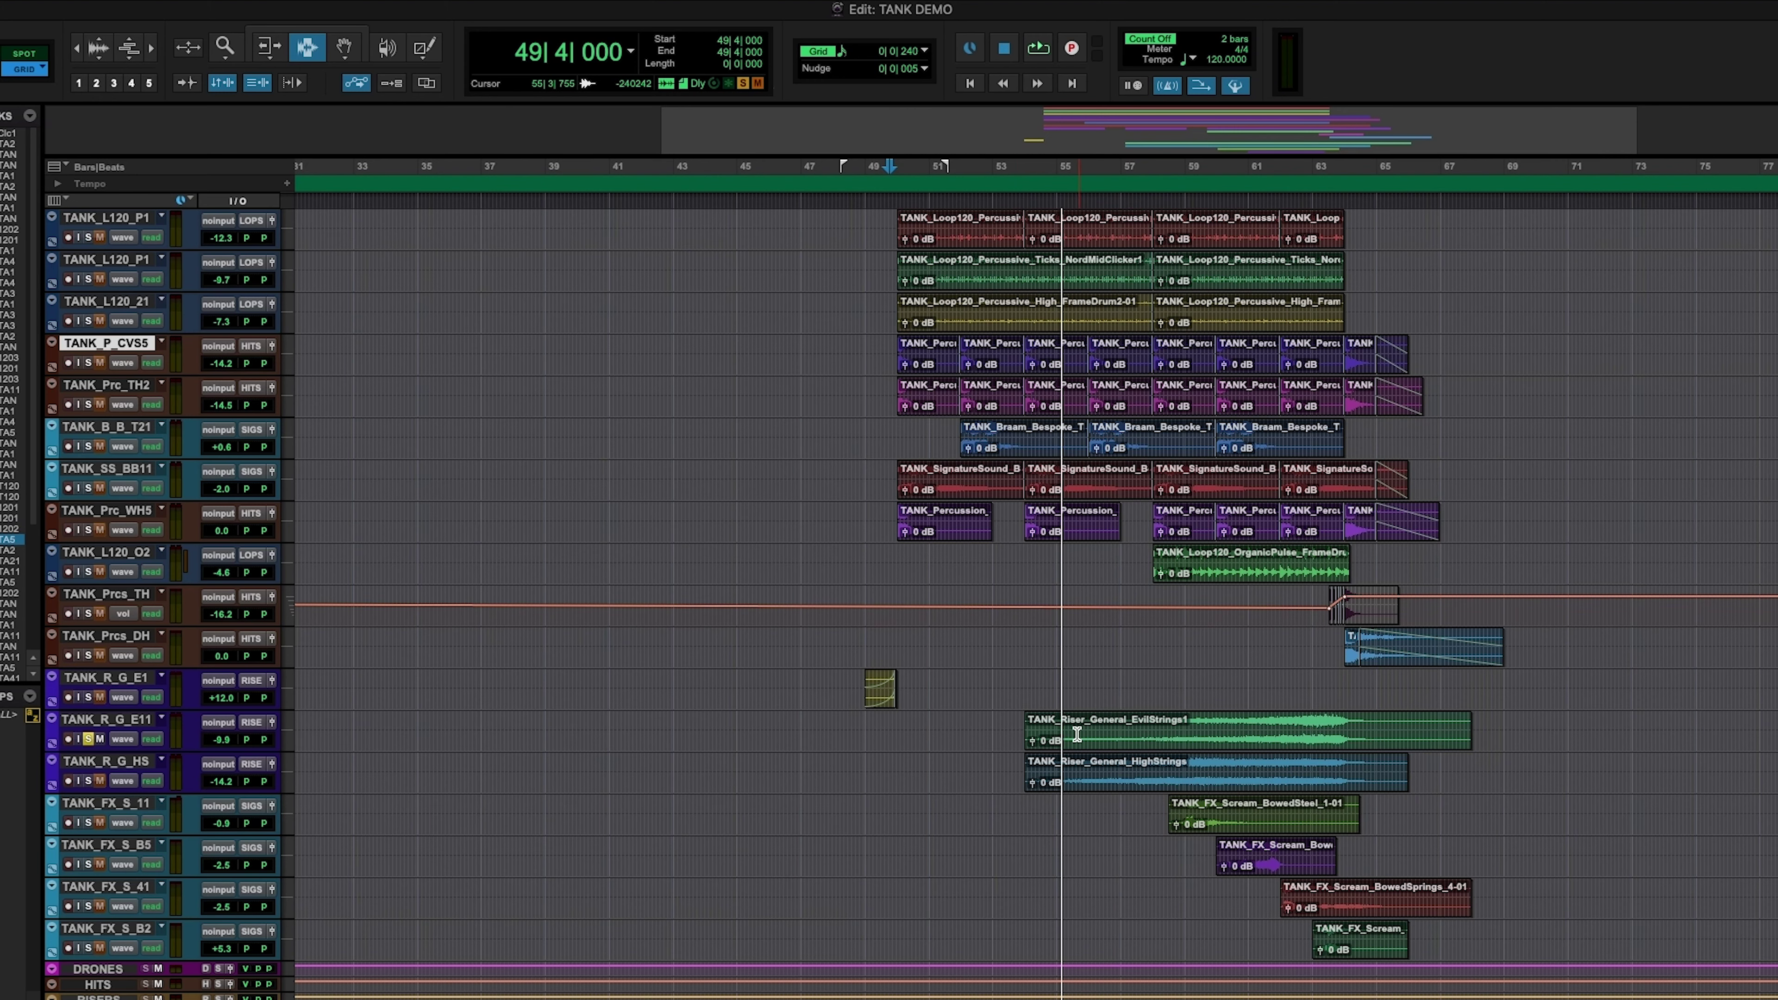
{"action": "left_click", "coordinate": [1016, 731]}
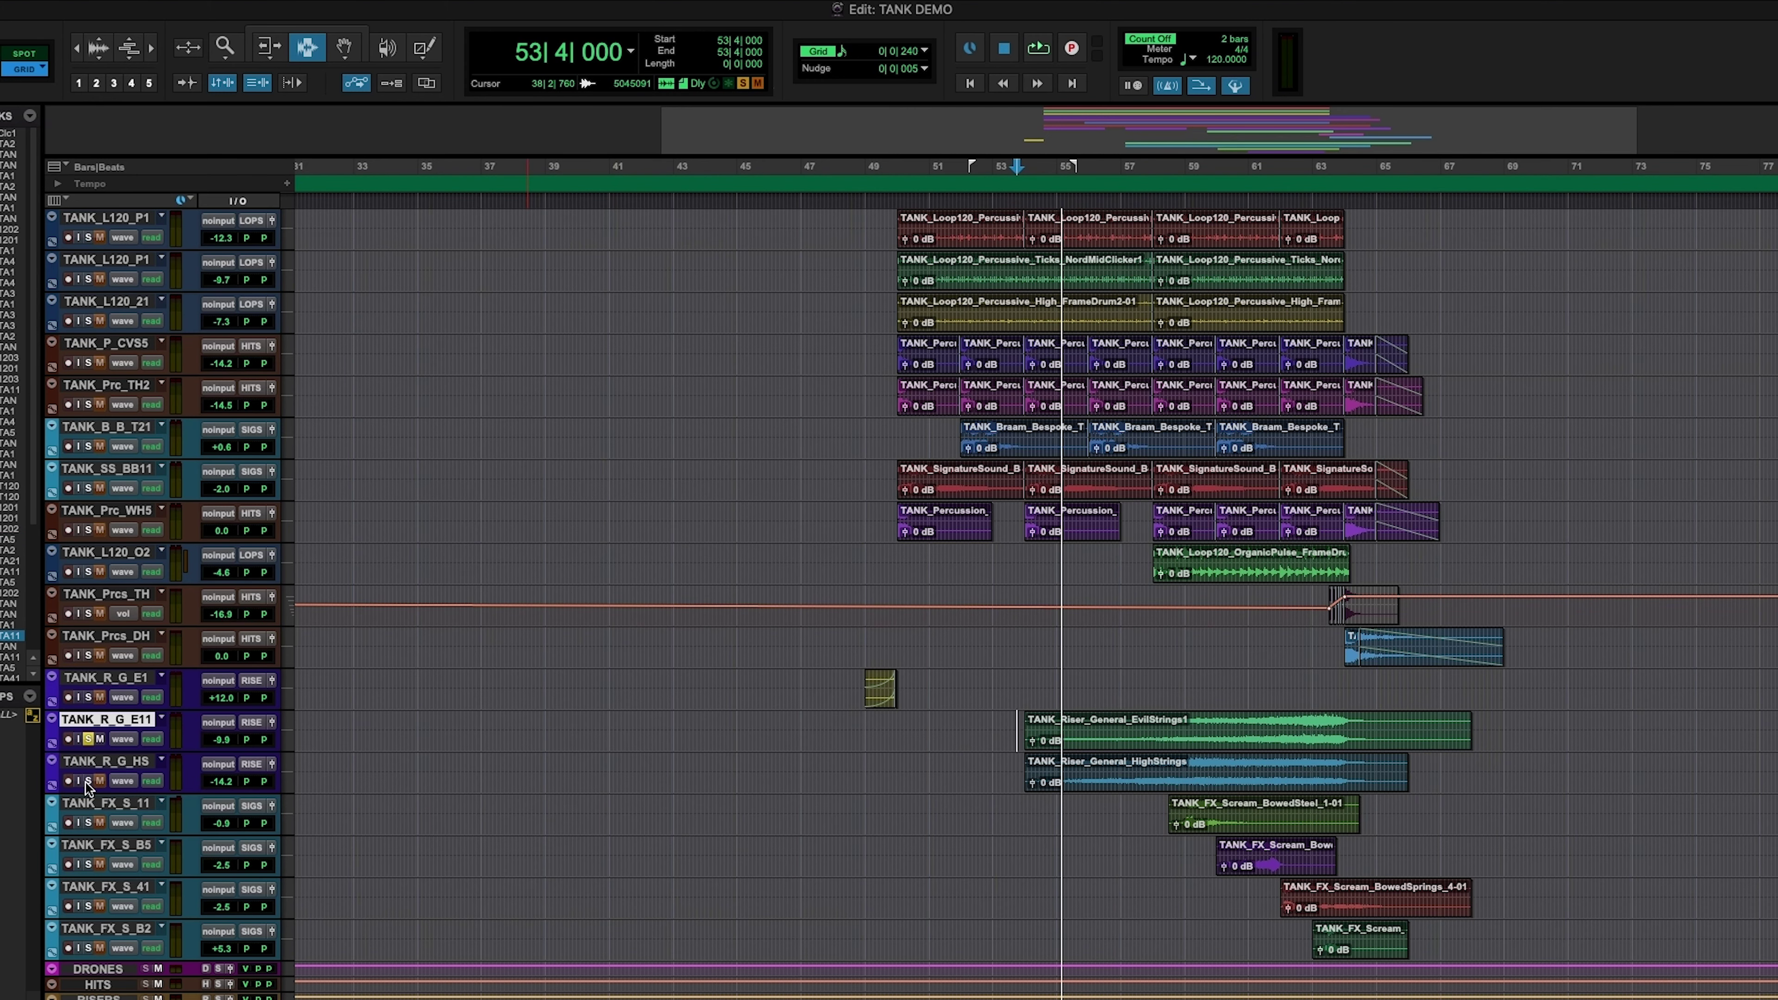
{"action": "key", "text": "space"}
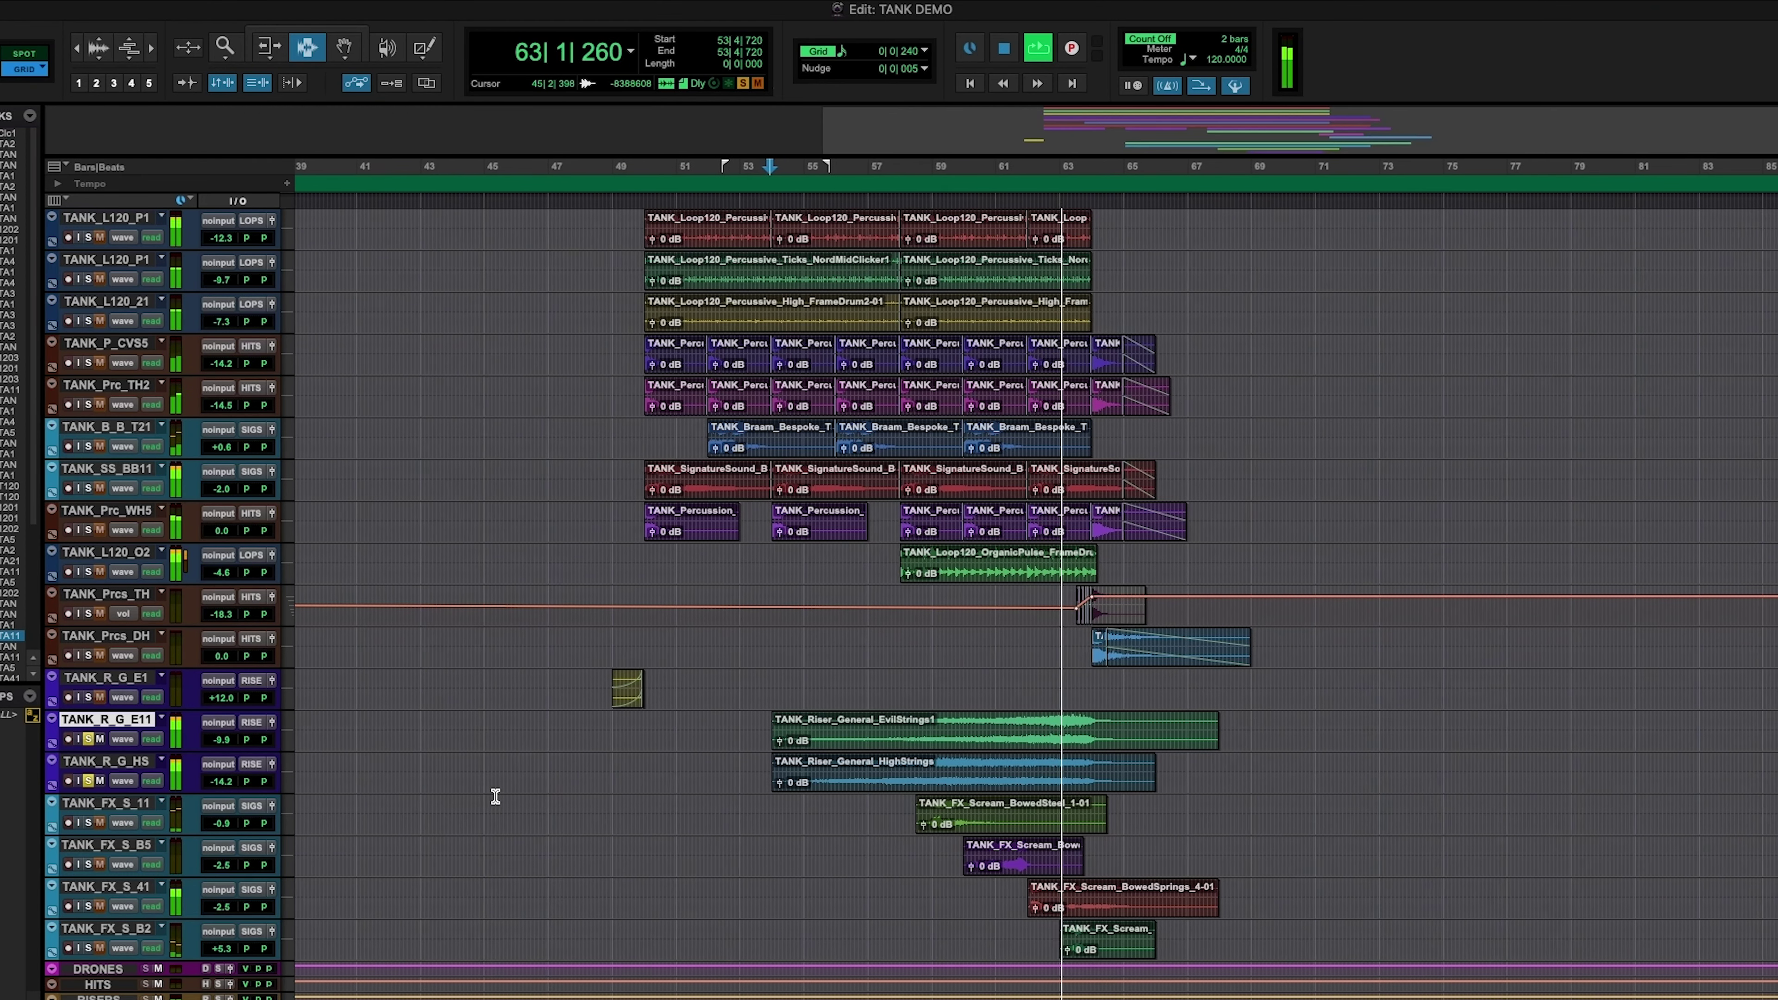
{"action": "key", "text": "space"}
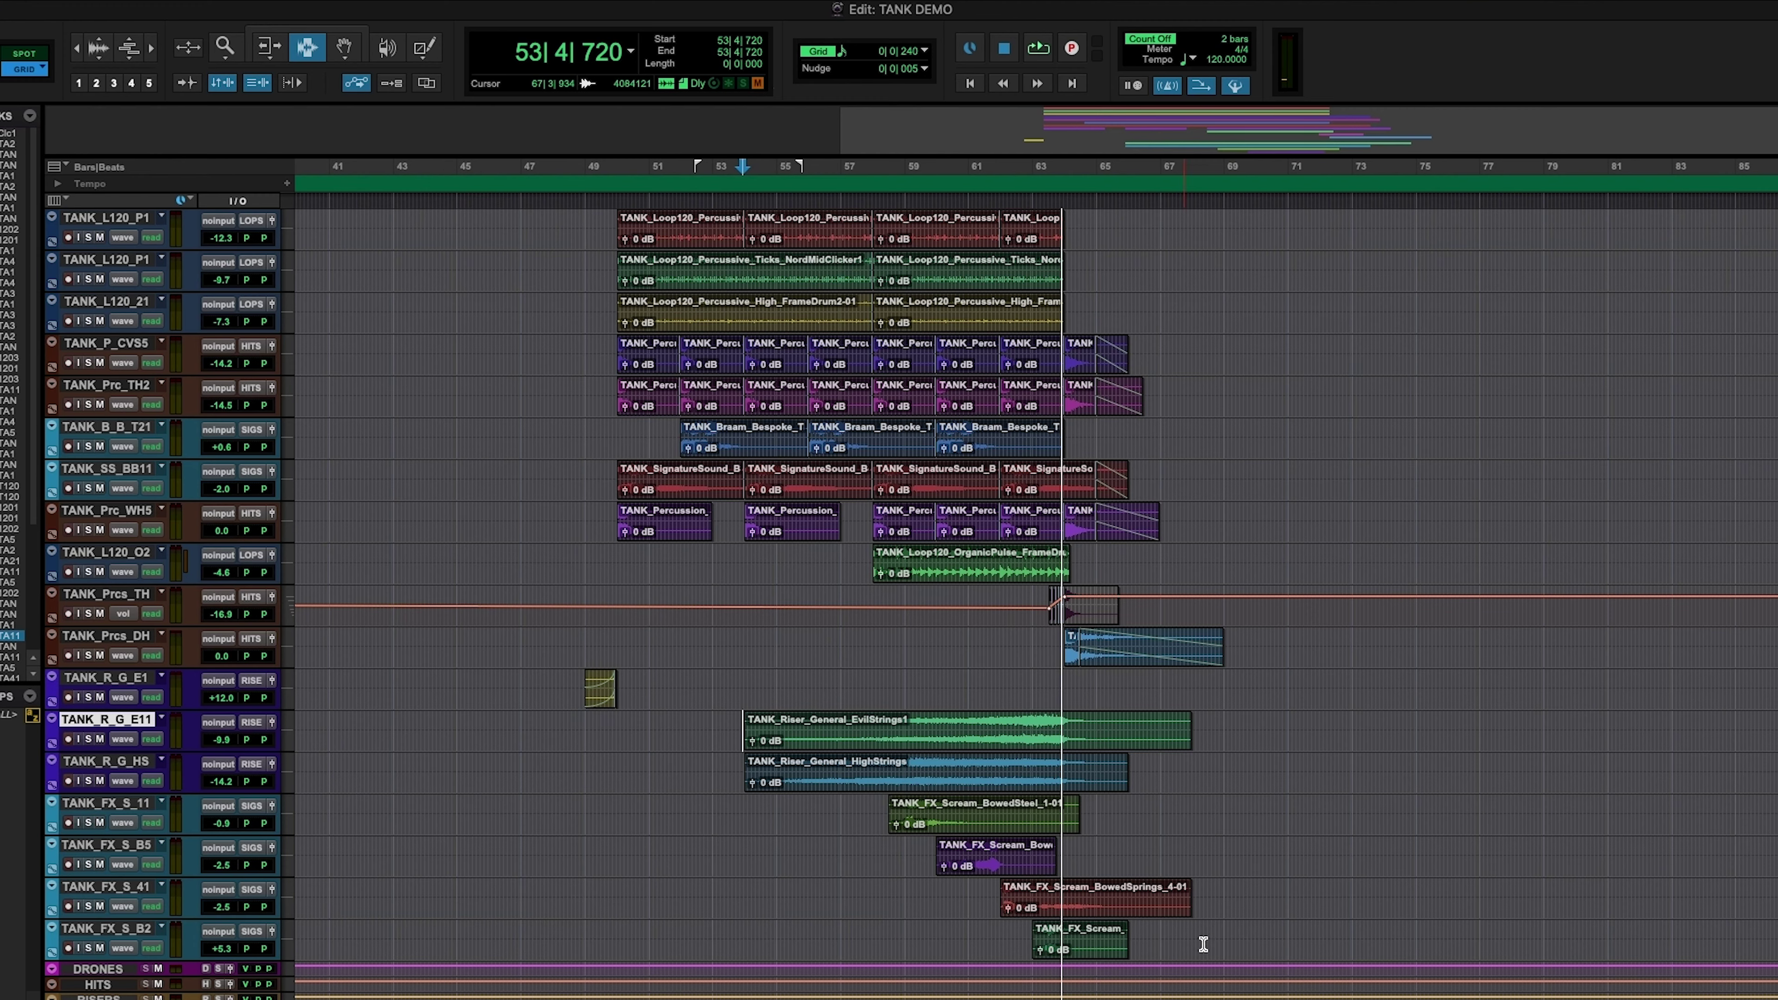
- Solo the TANK_L120_O1 and TANK_L120_O3 loops with the TANK_Drn_MdS drone and set the playback start to 30|3|240
{"action": "scroll", "coordinate": [1167, 608], "scroll_direction": "left", "scroll_amount": 15}
{"action": "scroll", "coordinate": [1166, 608], "scroll_direction": "up", "scroll_amount": 10}
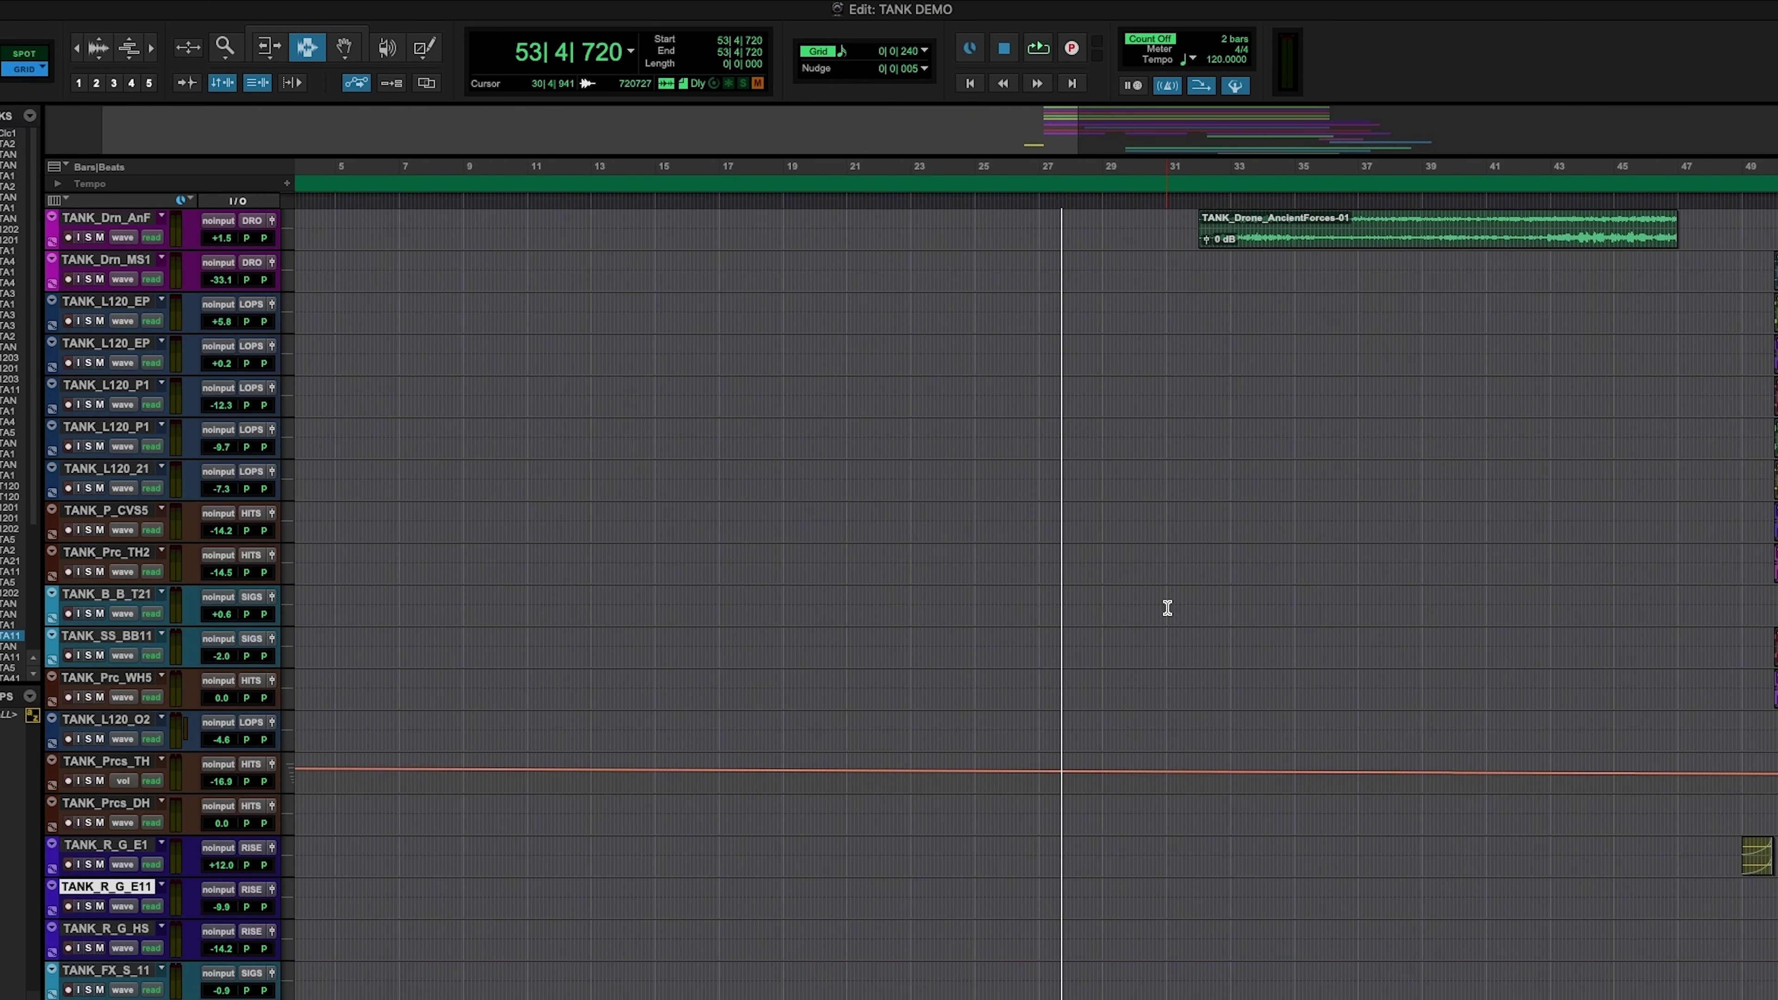
{"action": "scroll", "coordinate": [1167, 608], "scroll_direction": "up", "scroll_amount": 6}
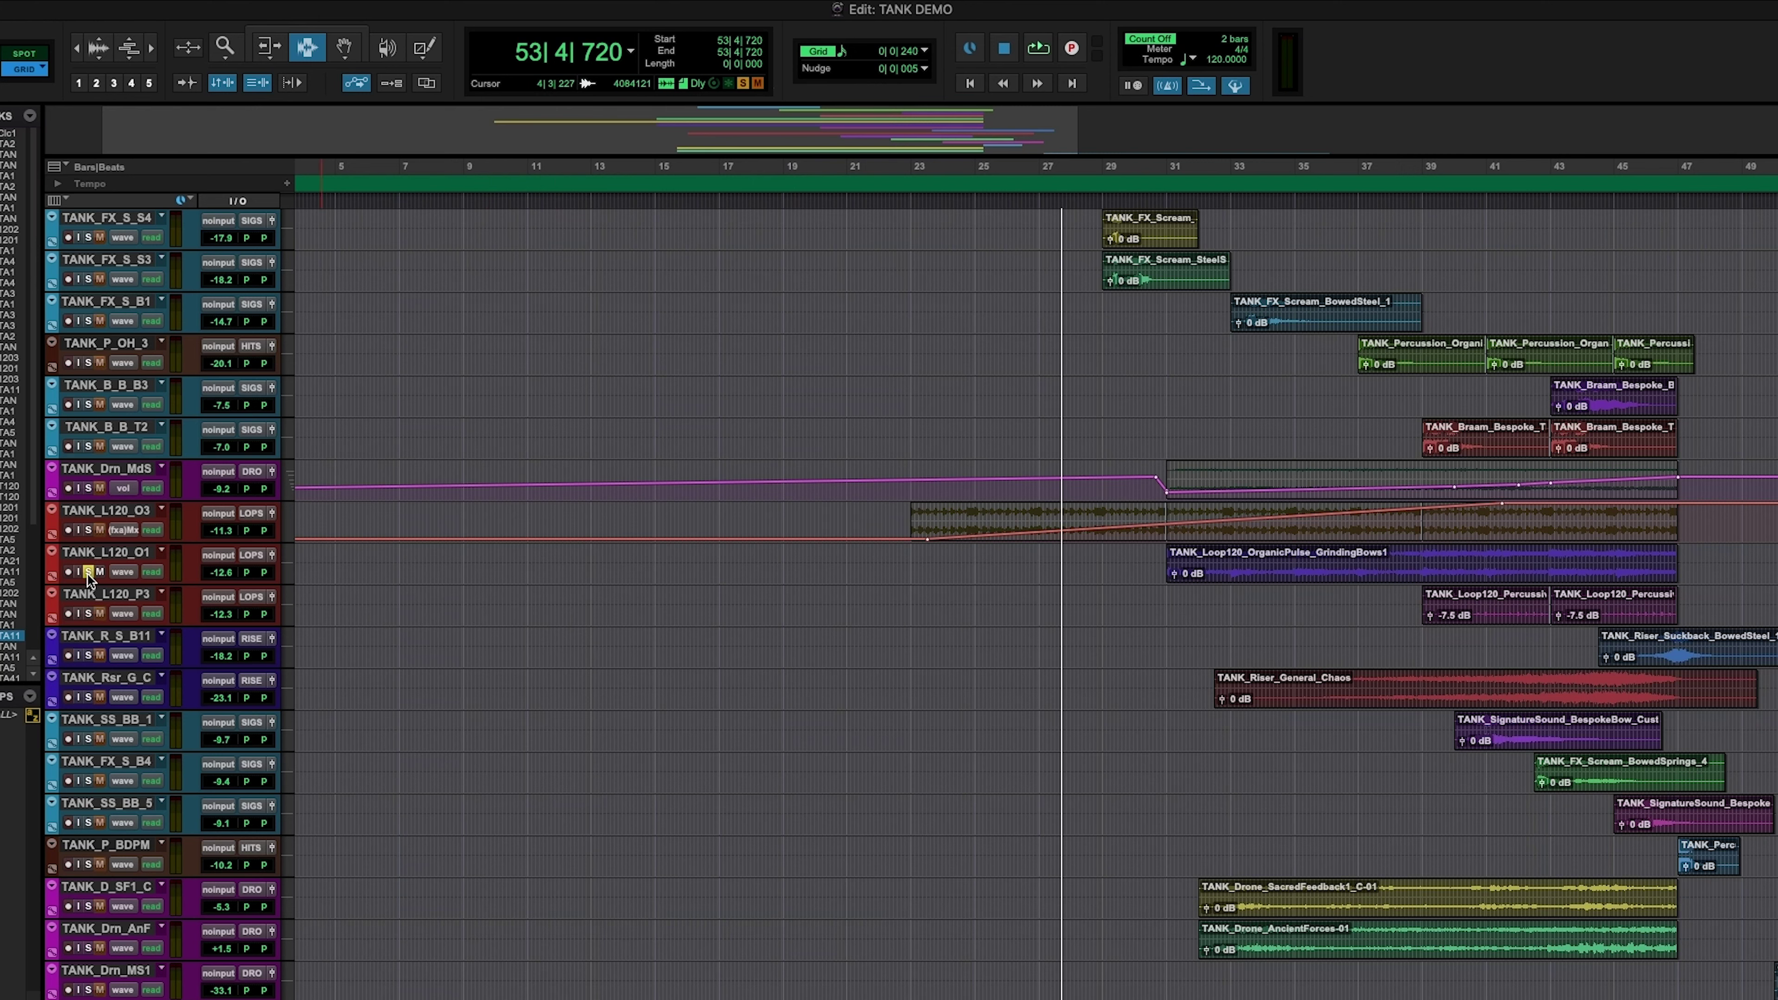
{"action": "left_click", "coordinate": [1153, 571]}
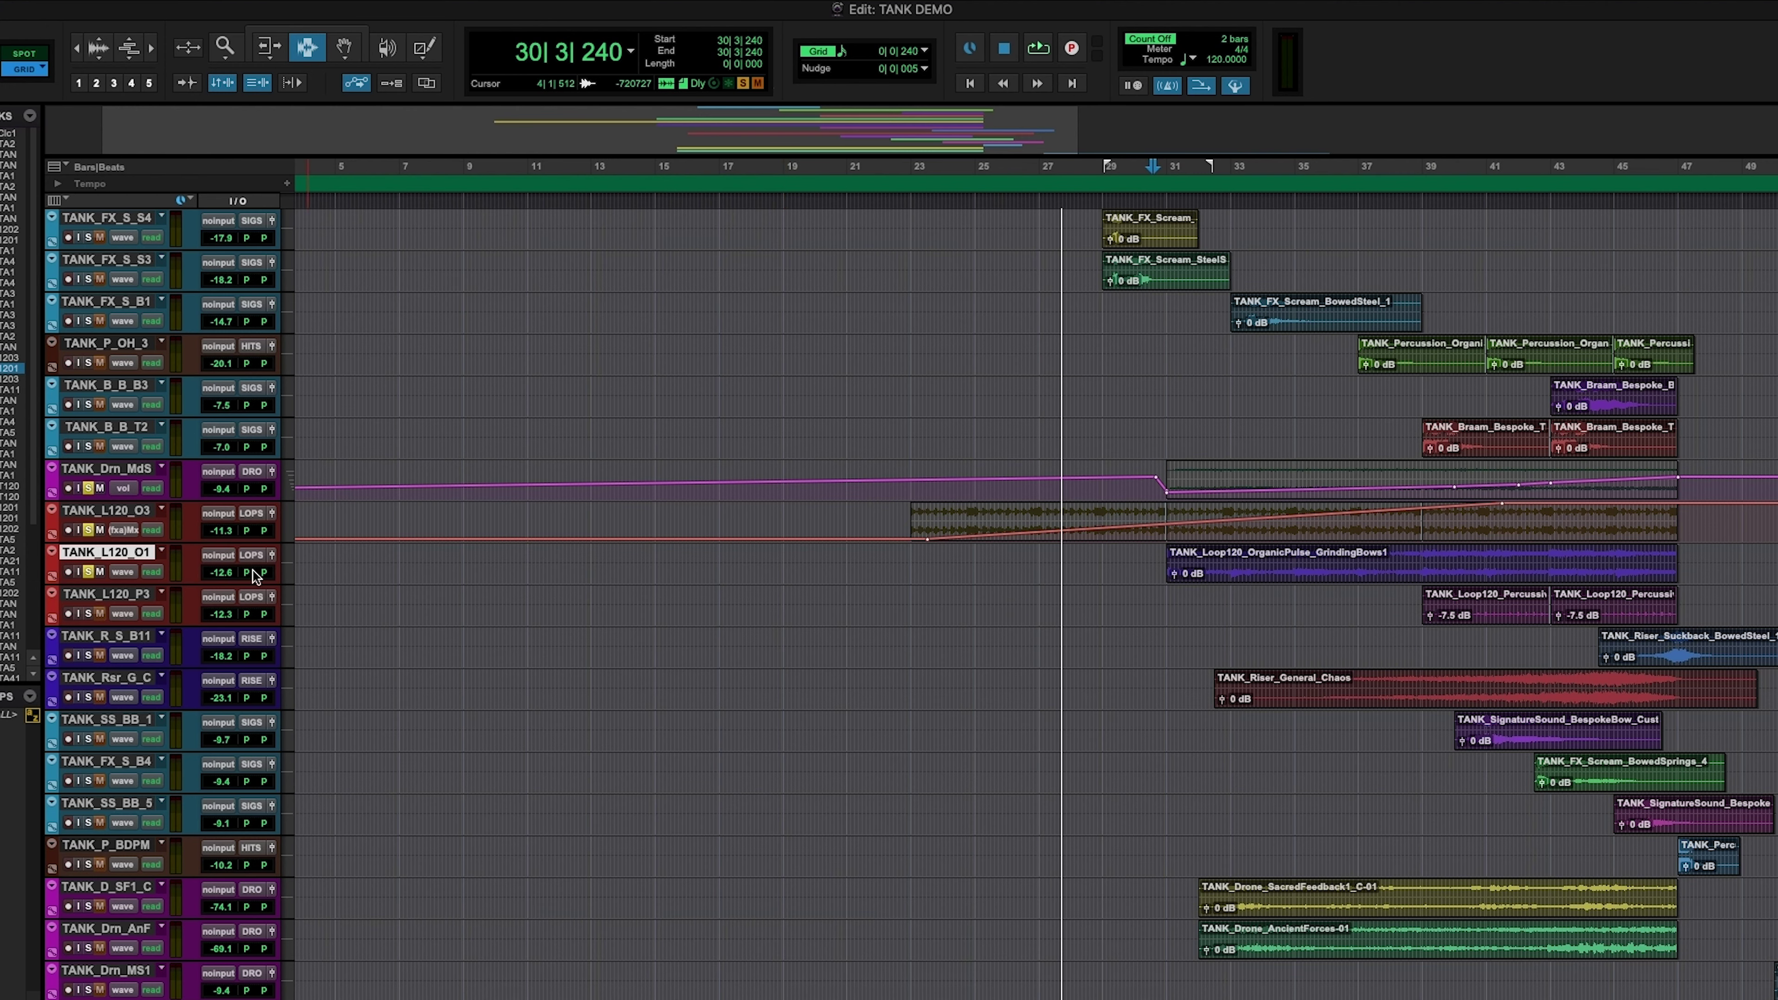
- Play from 35|4|480 to about bar 46, toggling the TANK_L120_O3 and TANK_Drn_MdS solos off and on against the soloed TANK_L120_O1
{"action": "left_click", "coordinate": [1320, 169]}
{"action": "key", "text": "space"}
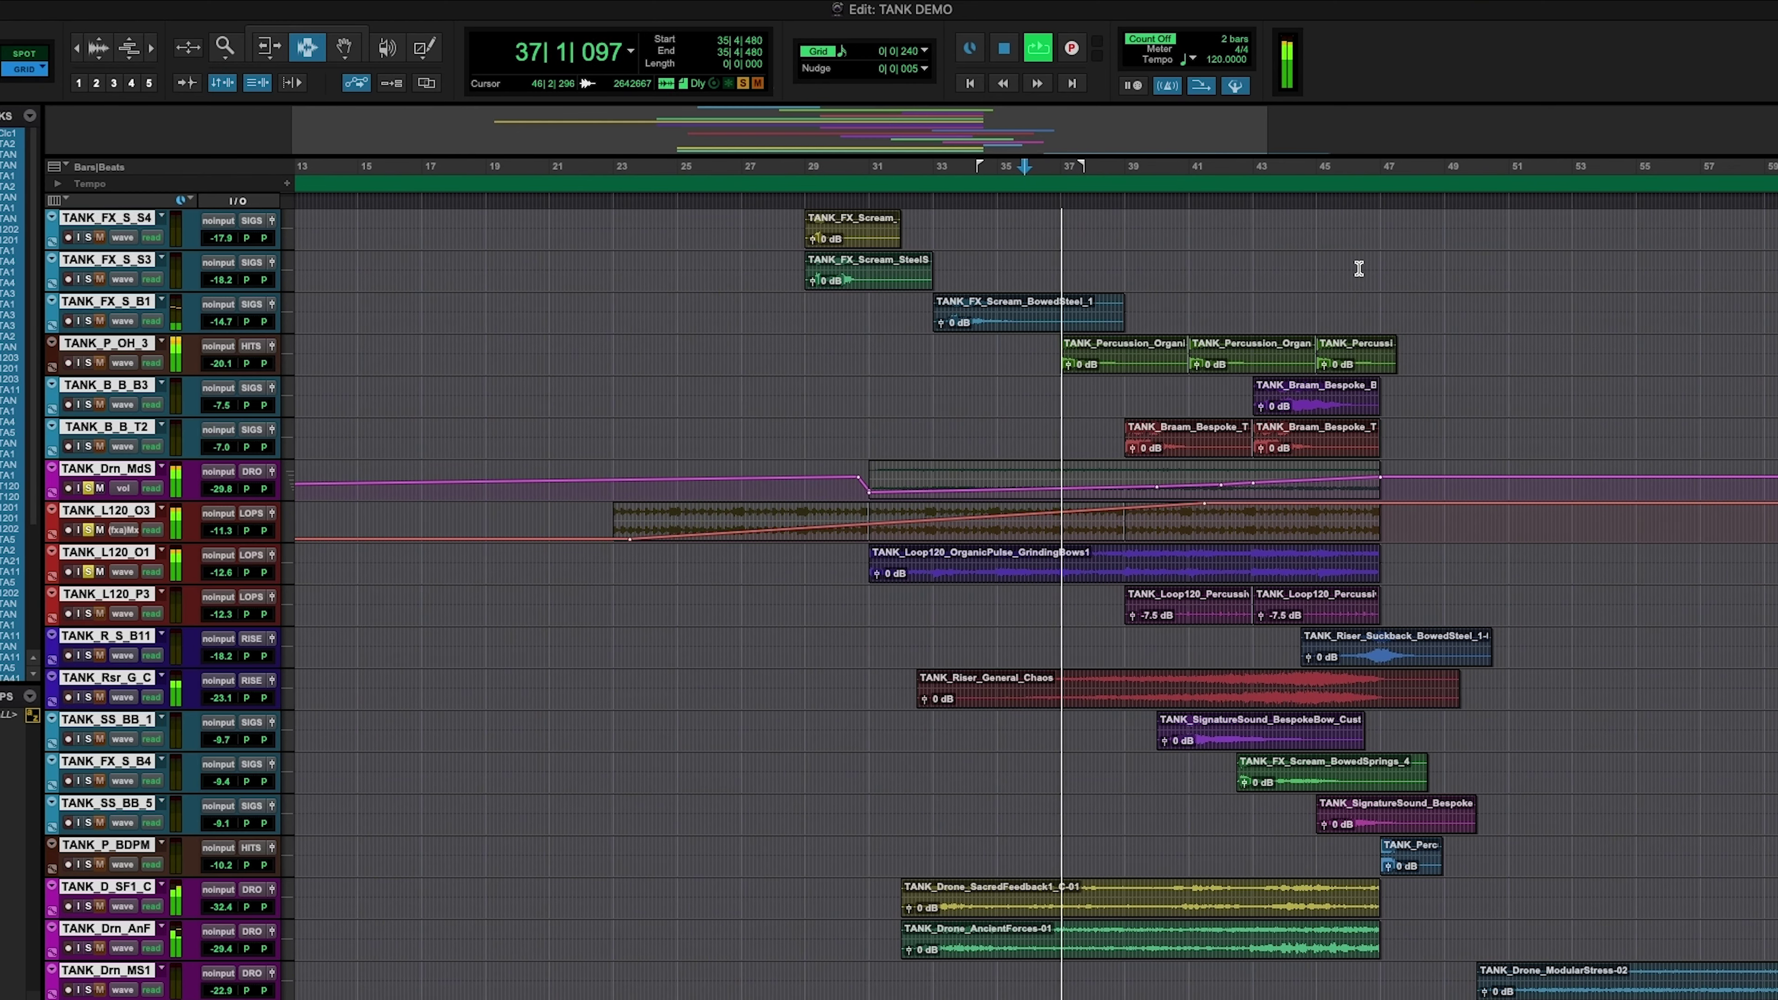
{"action": "left_click", "coordinate": [87, 530]}
{"action": "left_click", "coordinate": [88, 488]}
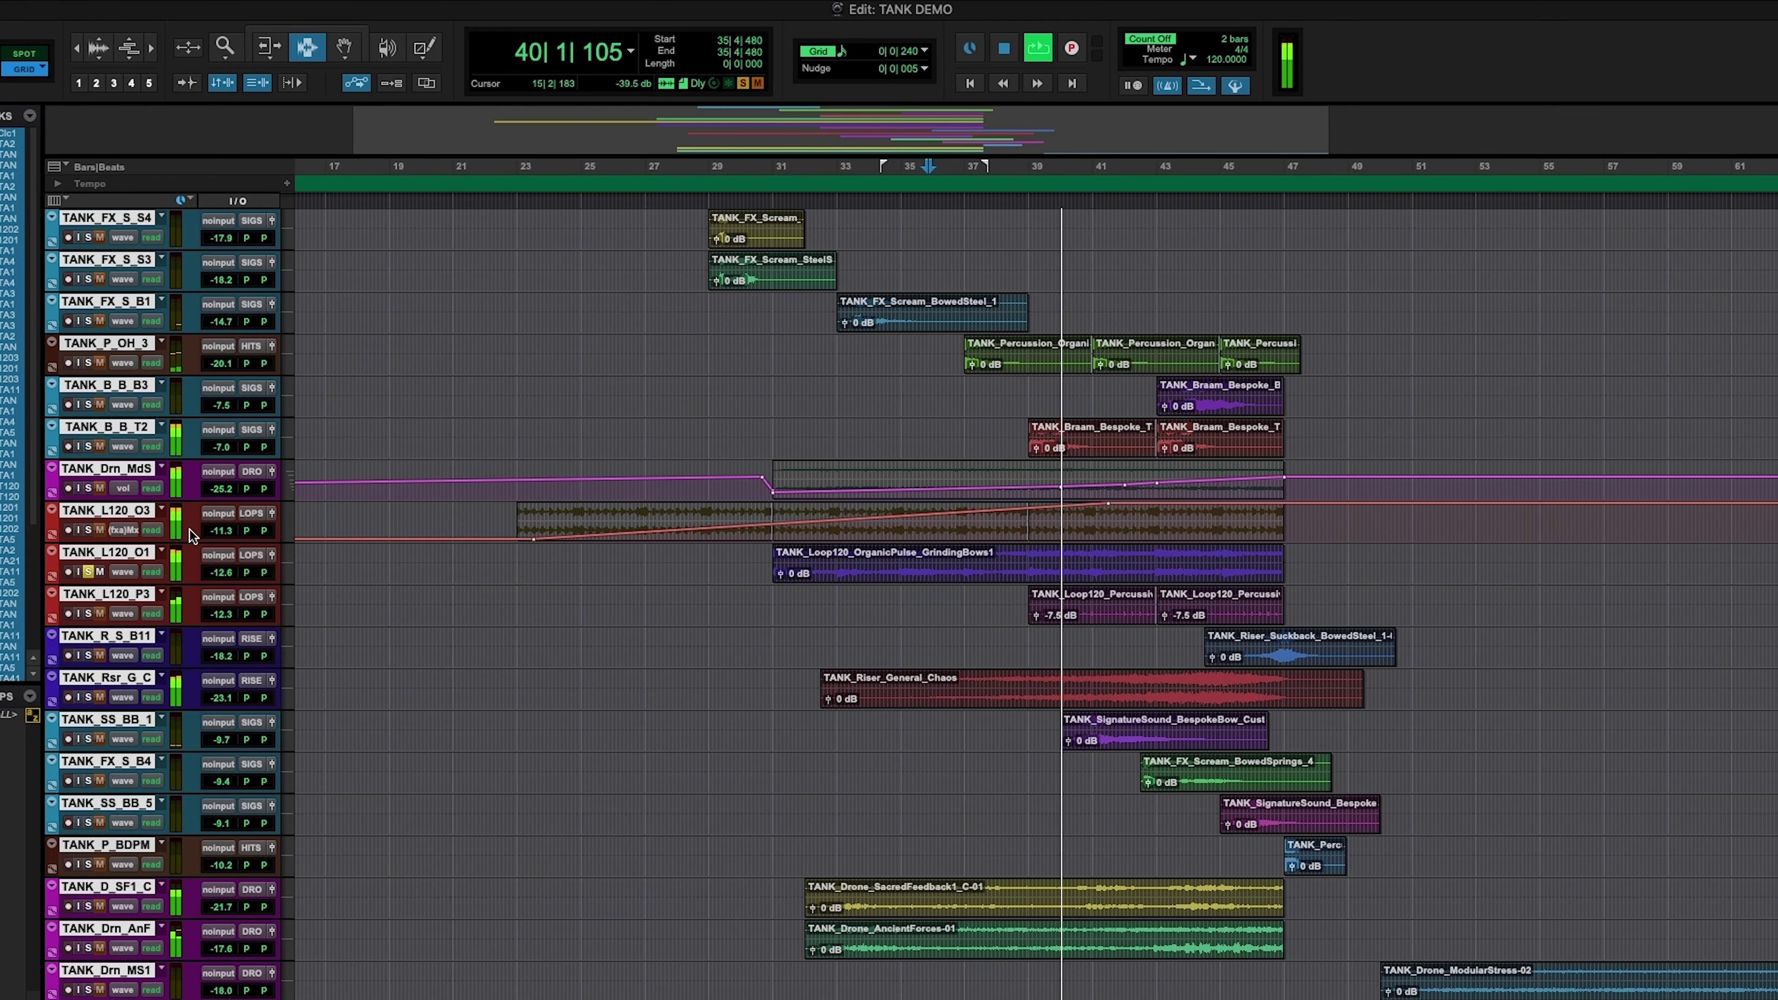
{"action": "left_click", "coordinate": [89, 530]}
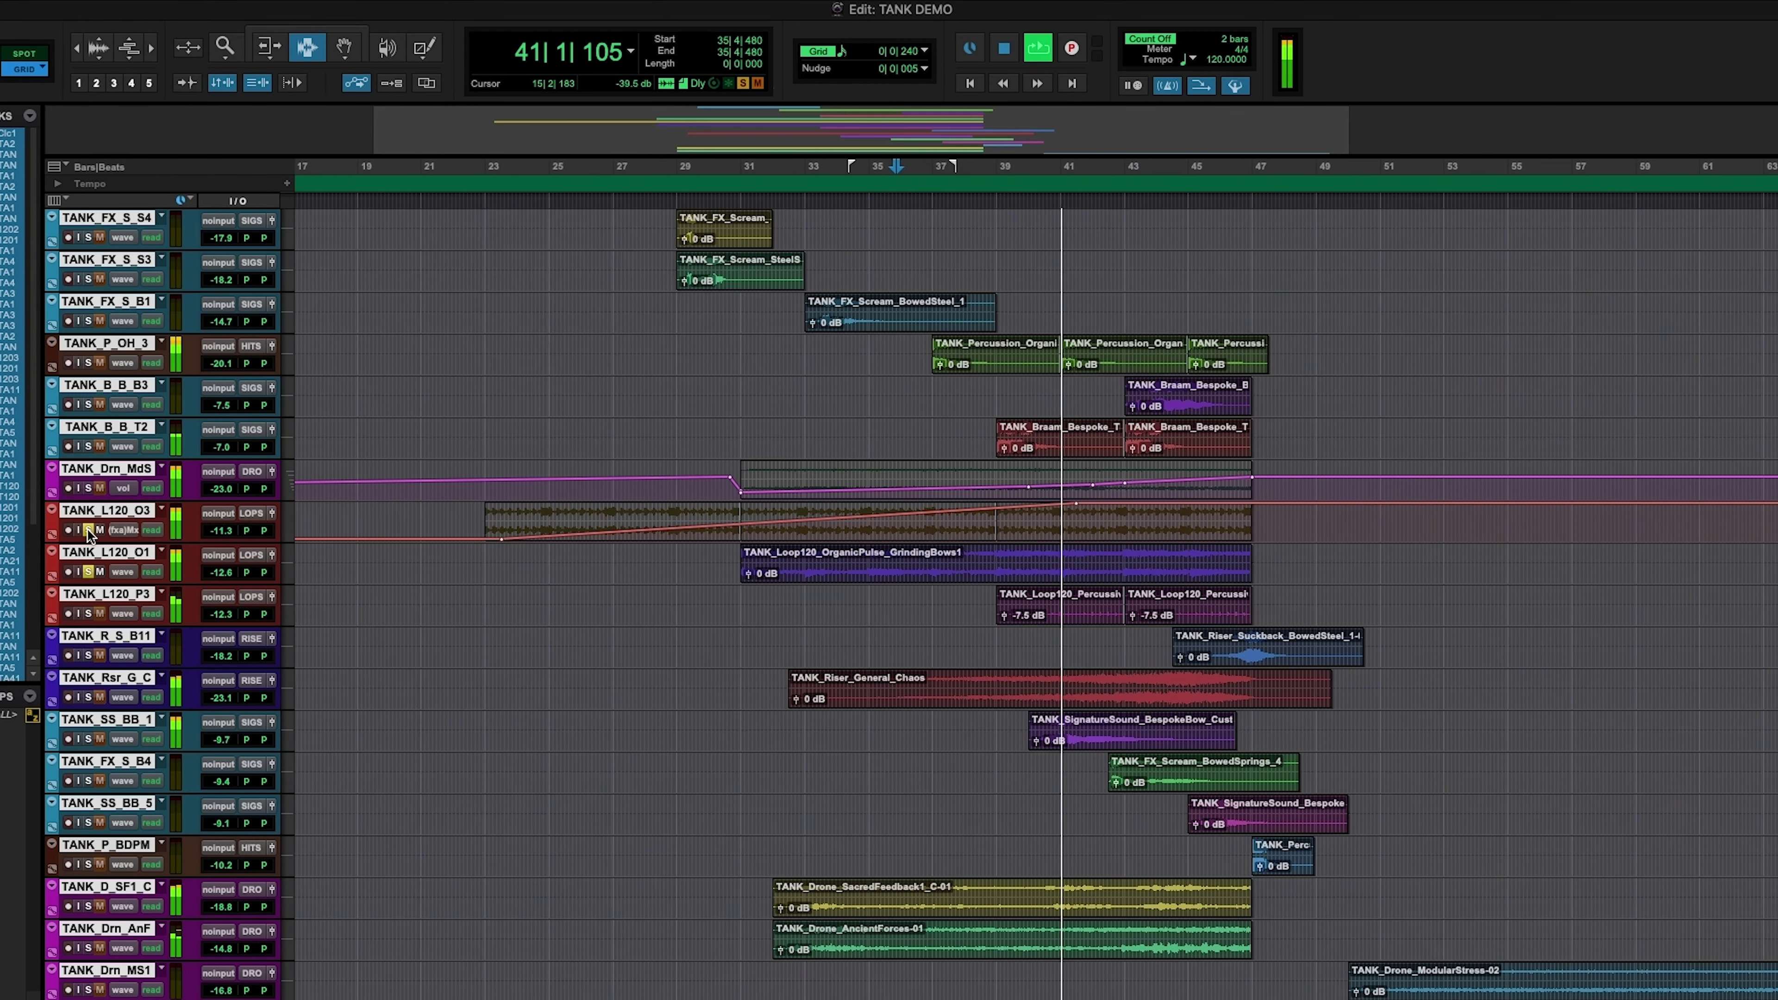
{"action": "left_click", "coordinate": [88, 488]}
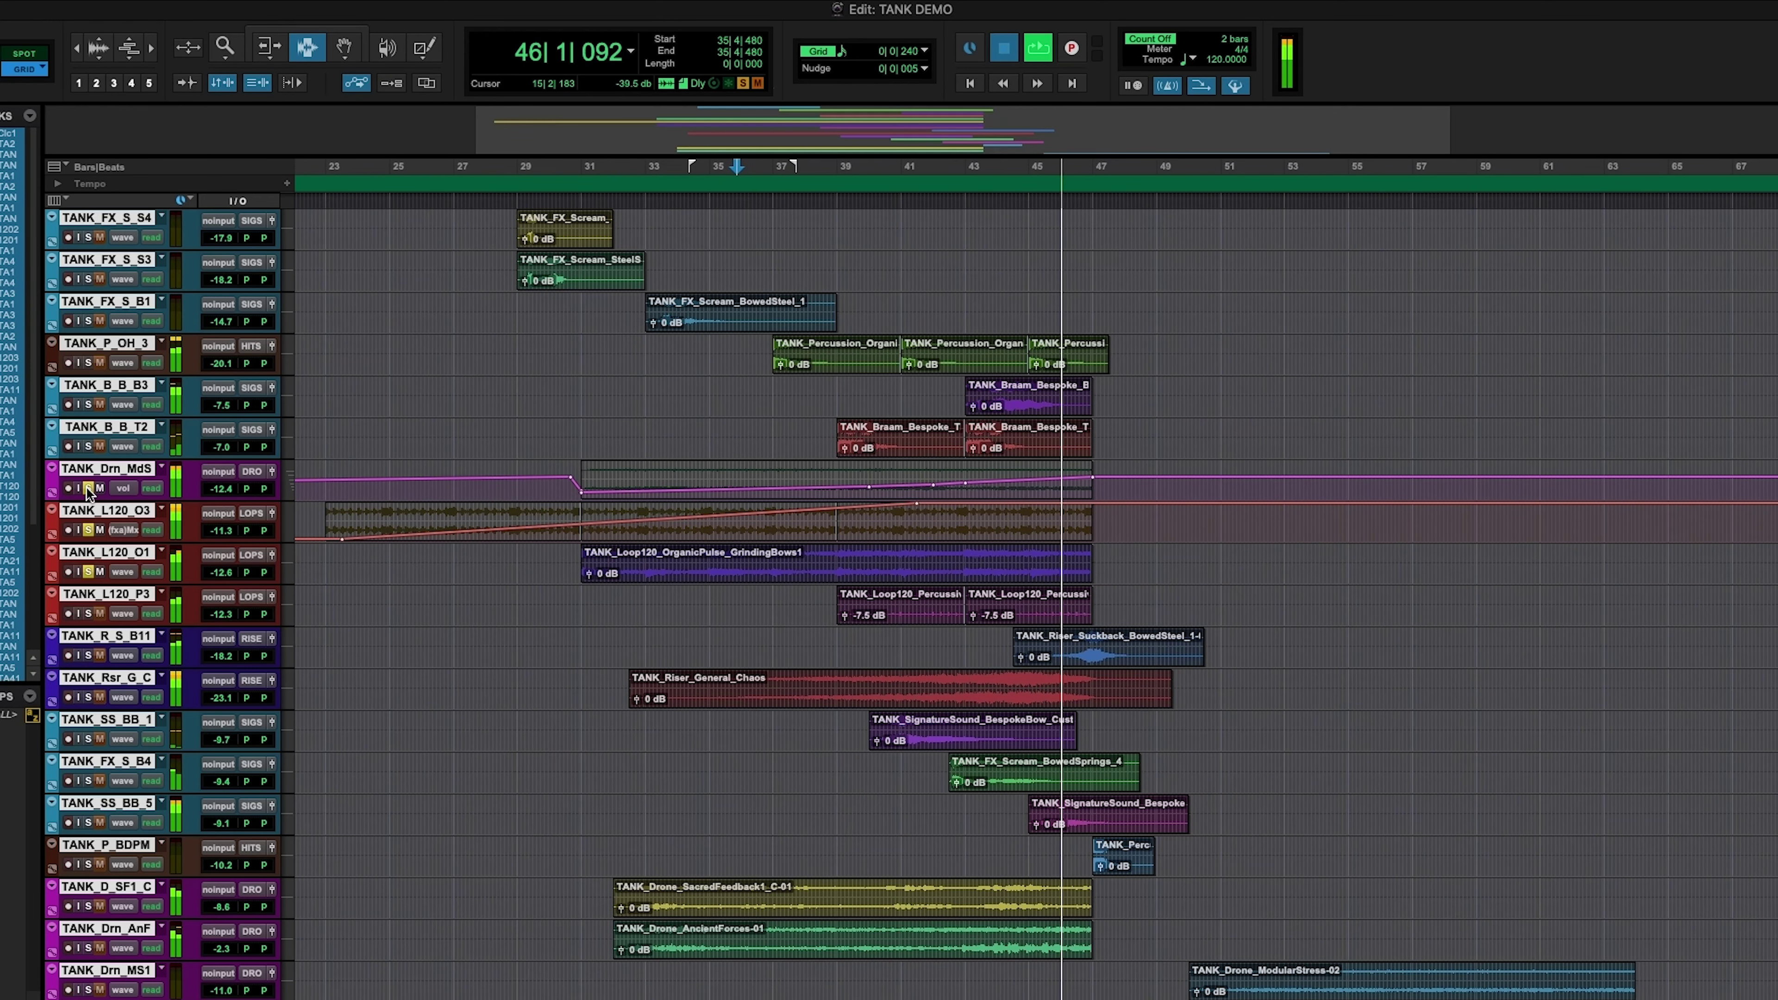
{"action": "key", "text": "space"}
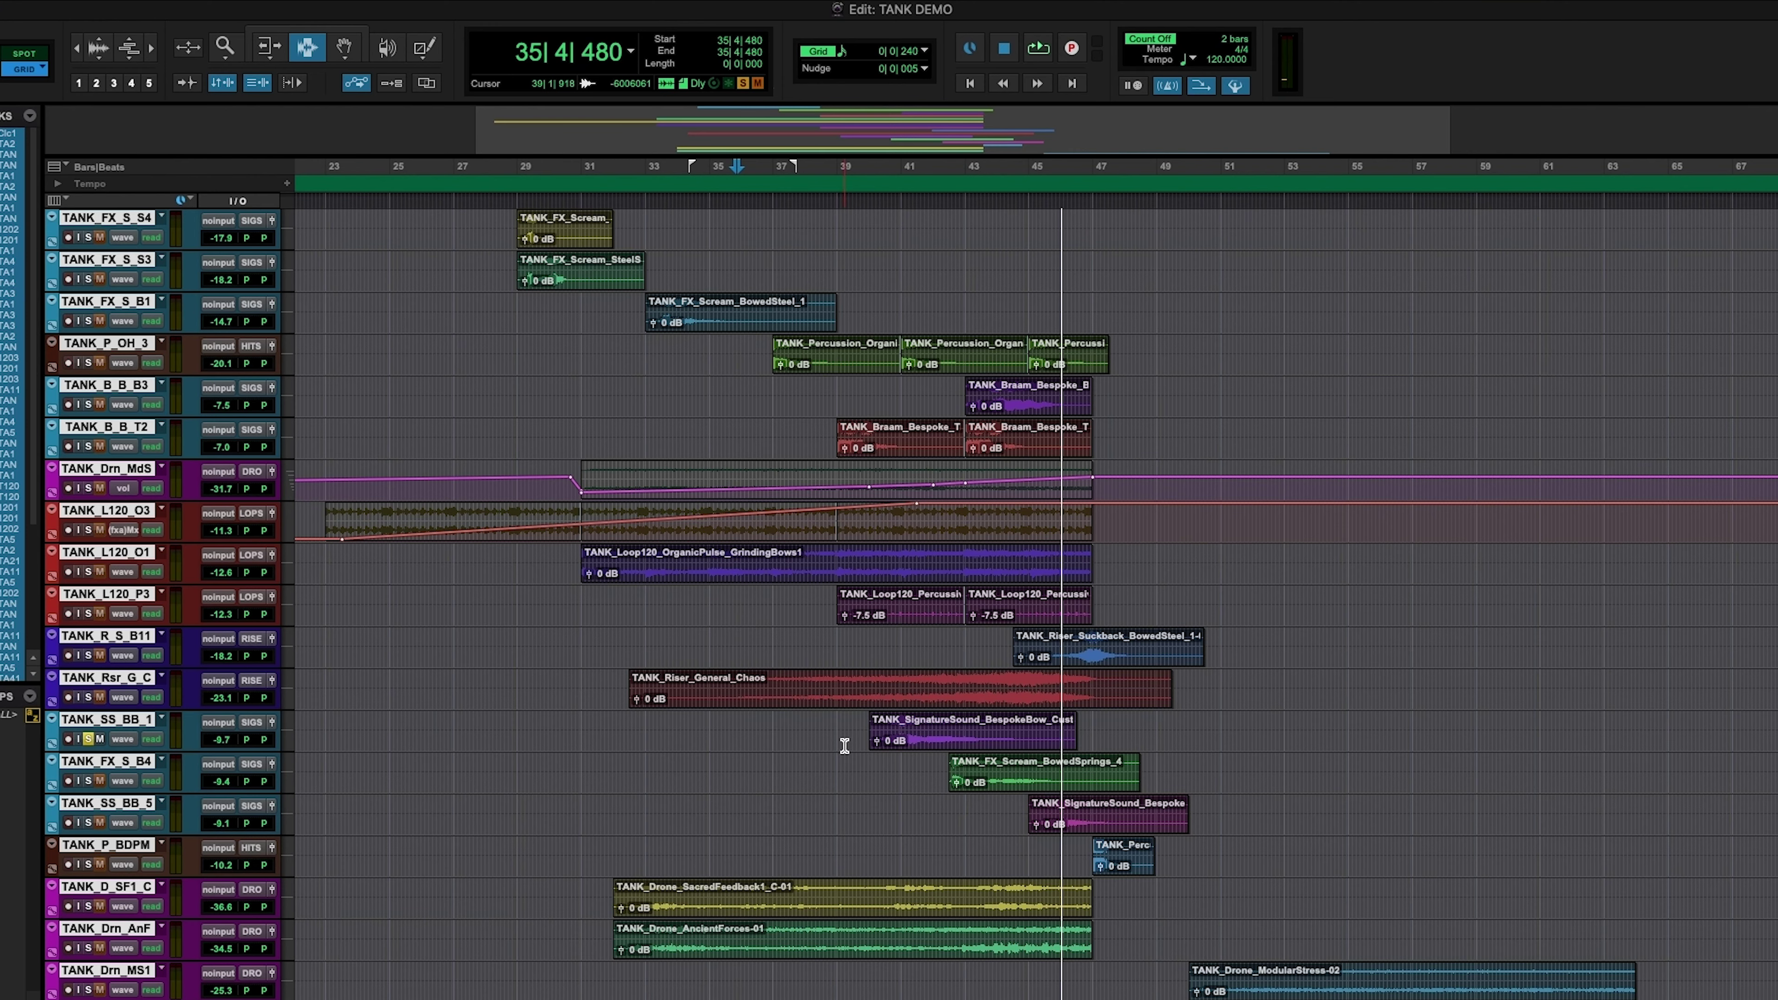
- Play the soloed TANK_SS_BB_1 from 39|4|000, add TANK_FX_S_B4 and TANK_SS_BB_5 to the solos, and clear all solos after stopping
{"action": "left_click", "coordinate": [861, 728]}
{"action": "key", "text": "space"}
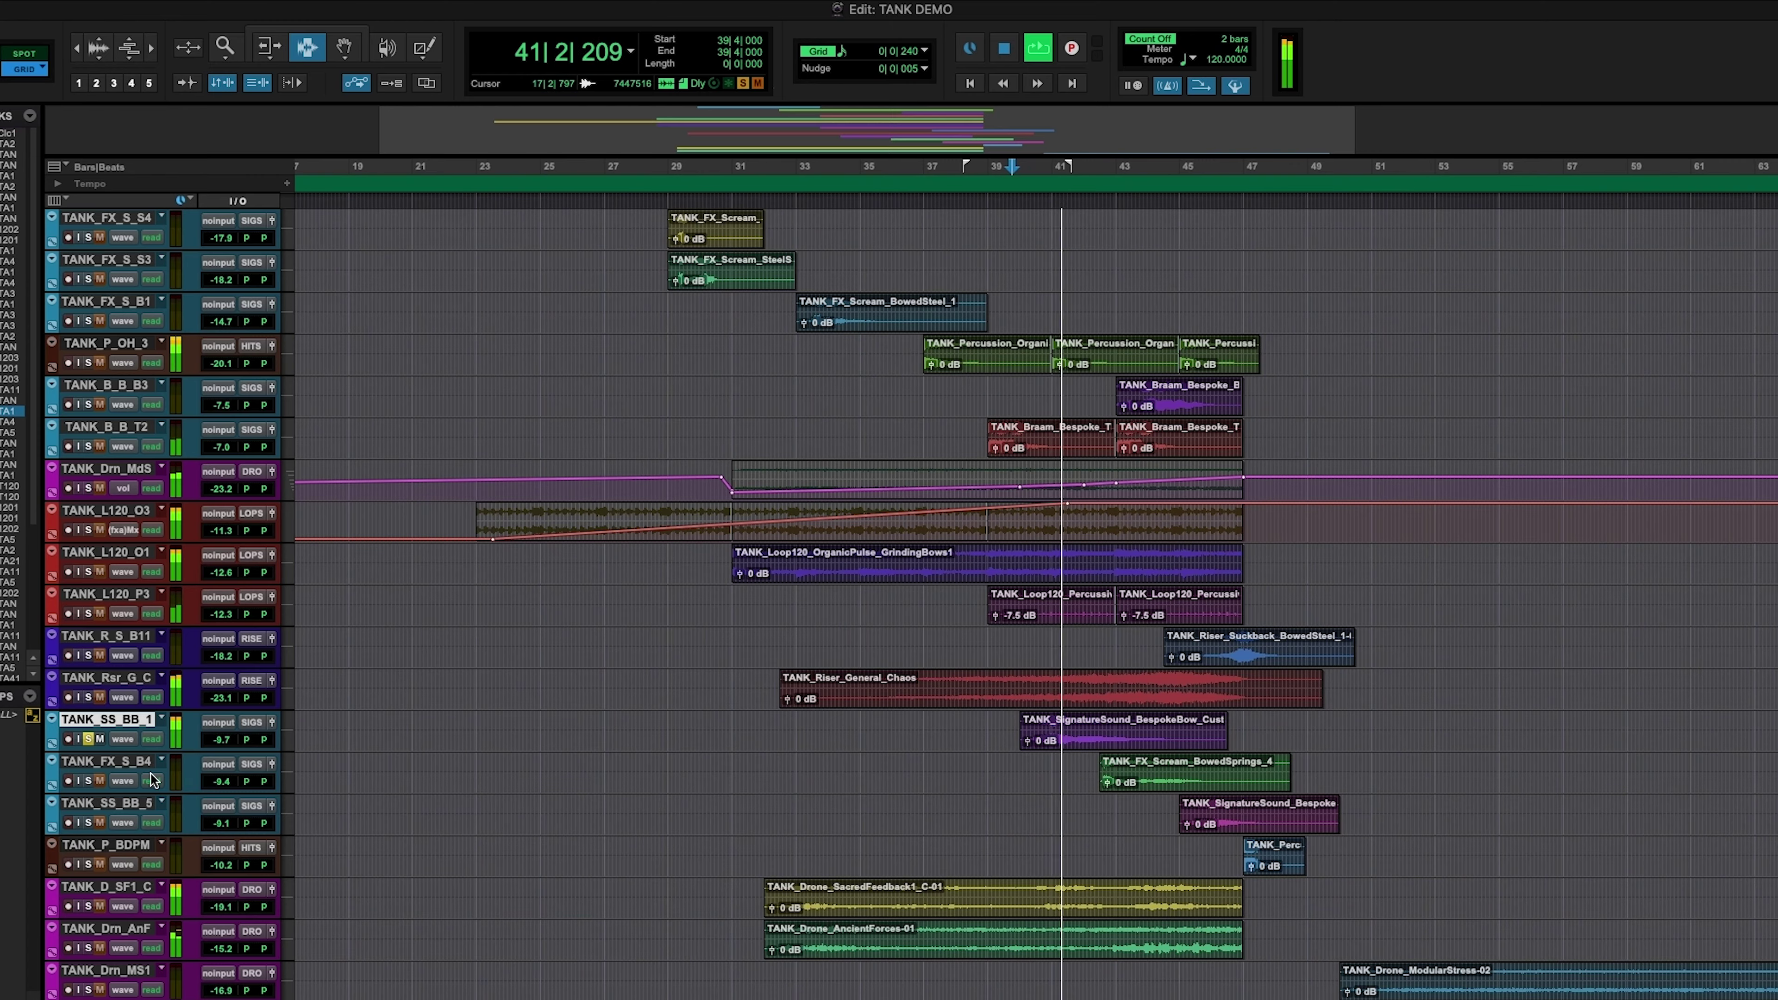
{"action": "left_click", "coordinate": [85, 780]}
{"action": "left_click", "coordinate": [88, 821]}
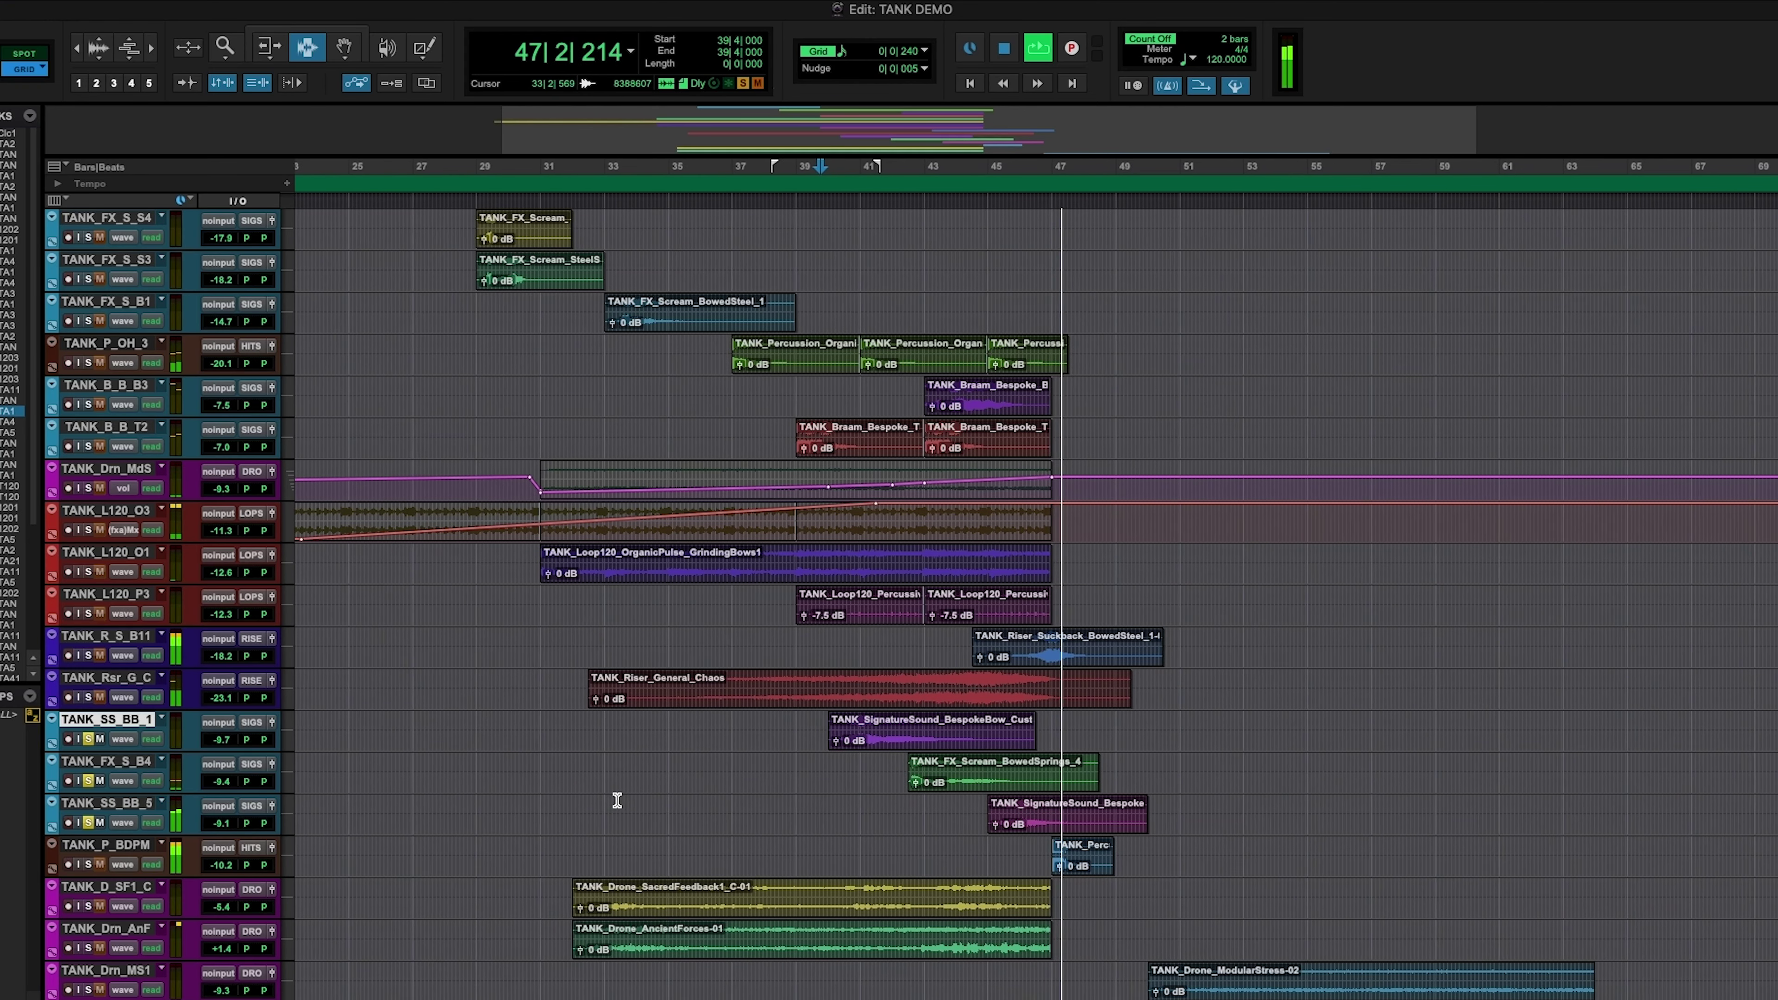
{"action": "key", "text": "space"}
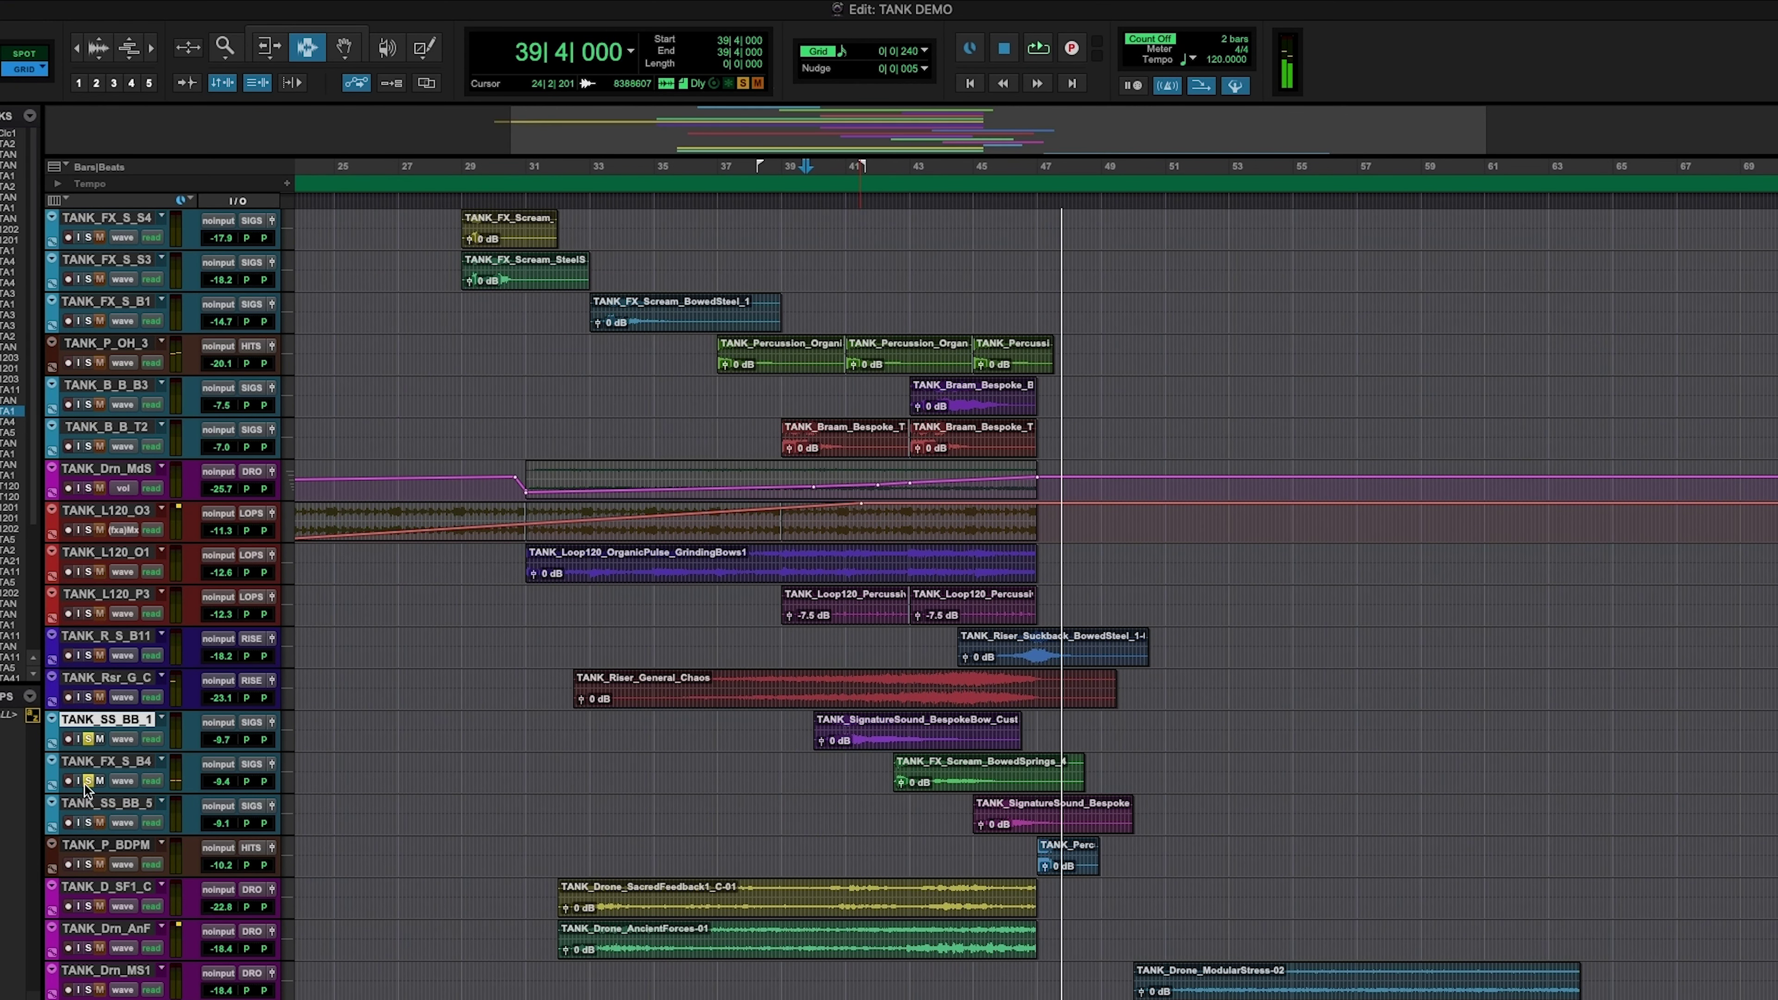
{"action": "left_click", "coordinate": [80, 780]}
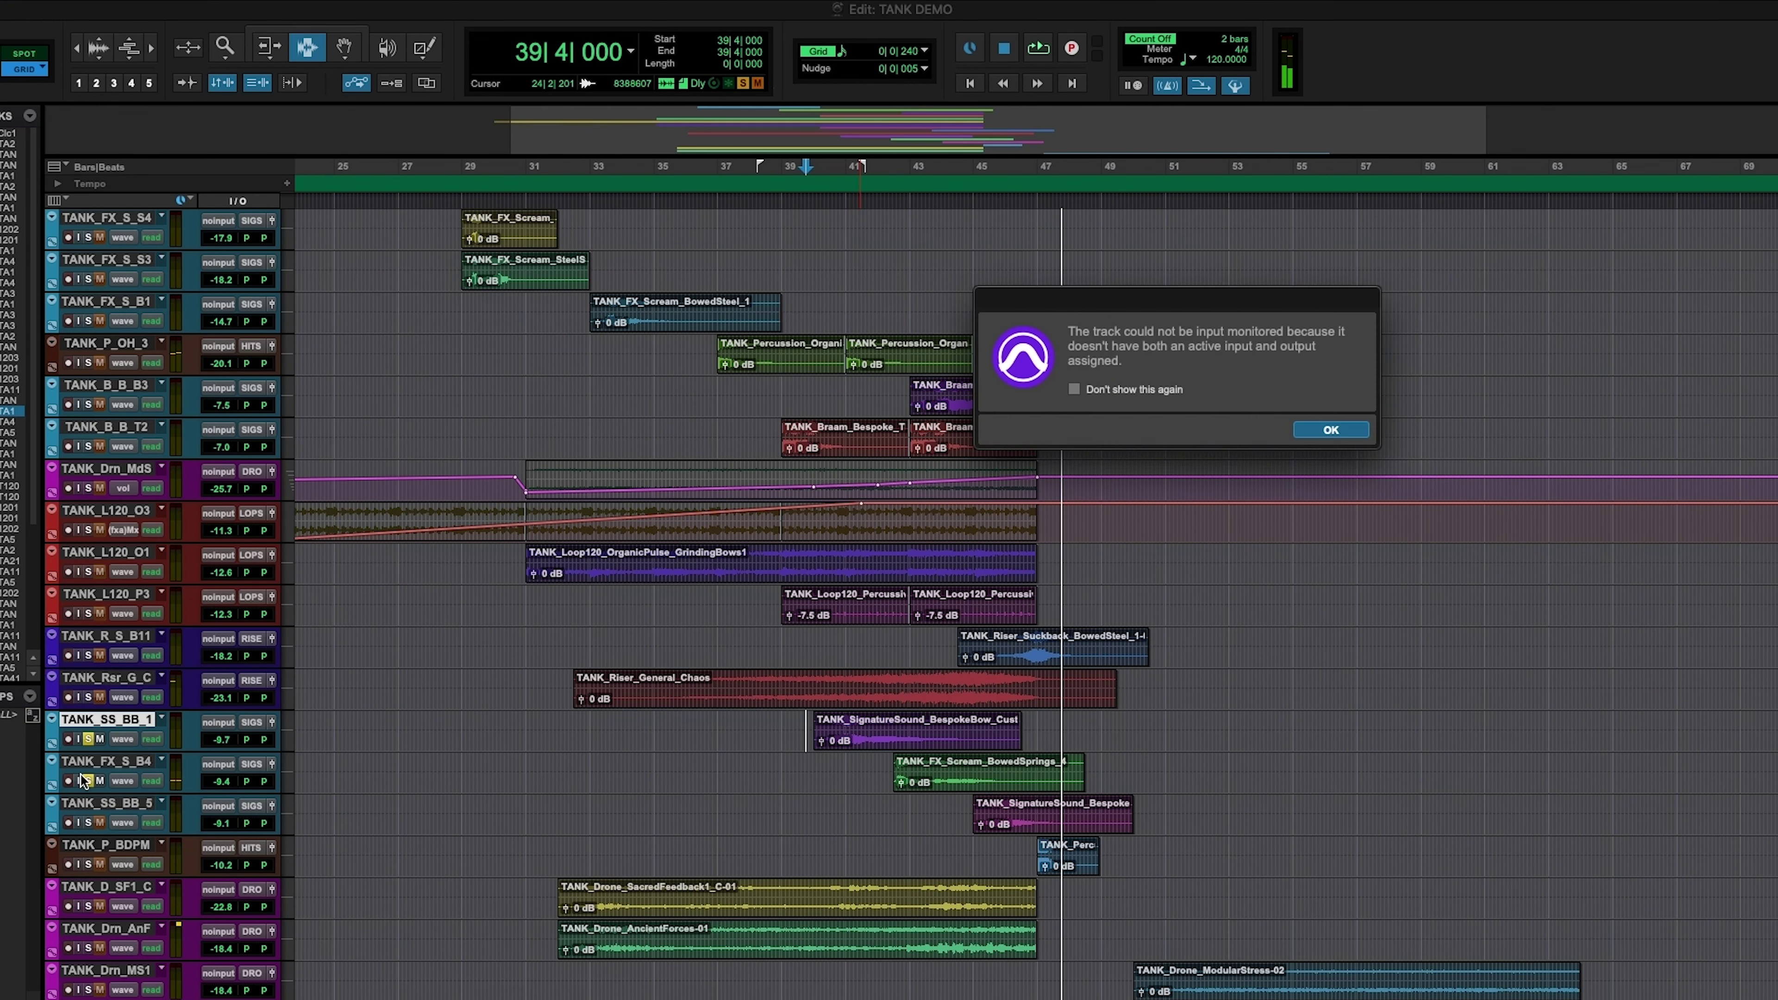
{"action": "left_click", "coordinate": [1314, 437]}
{"action": "left_click", "coordinate": [1334, 439]}
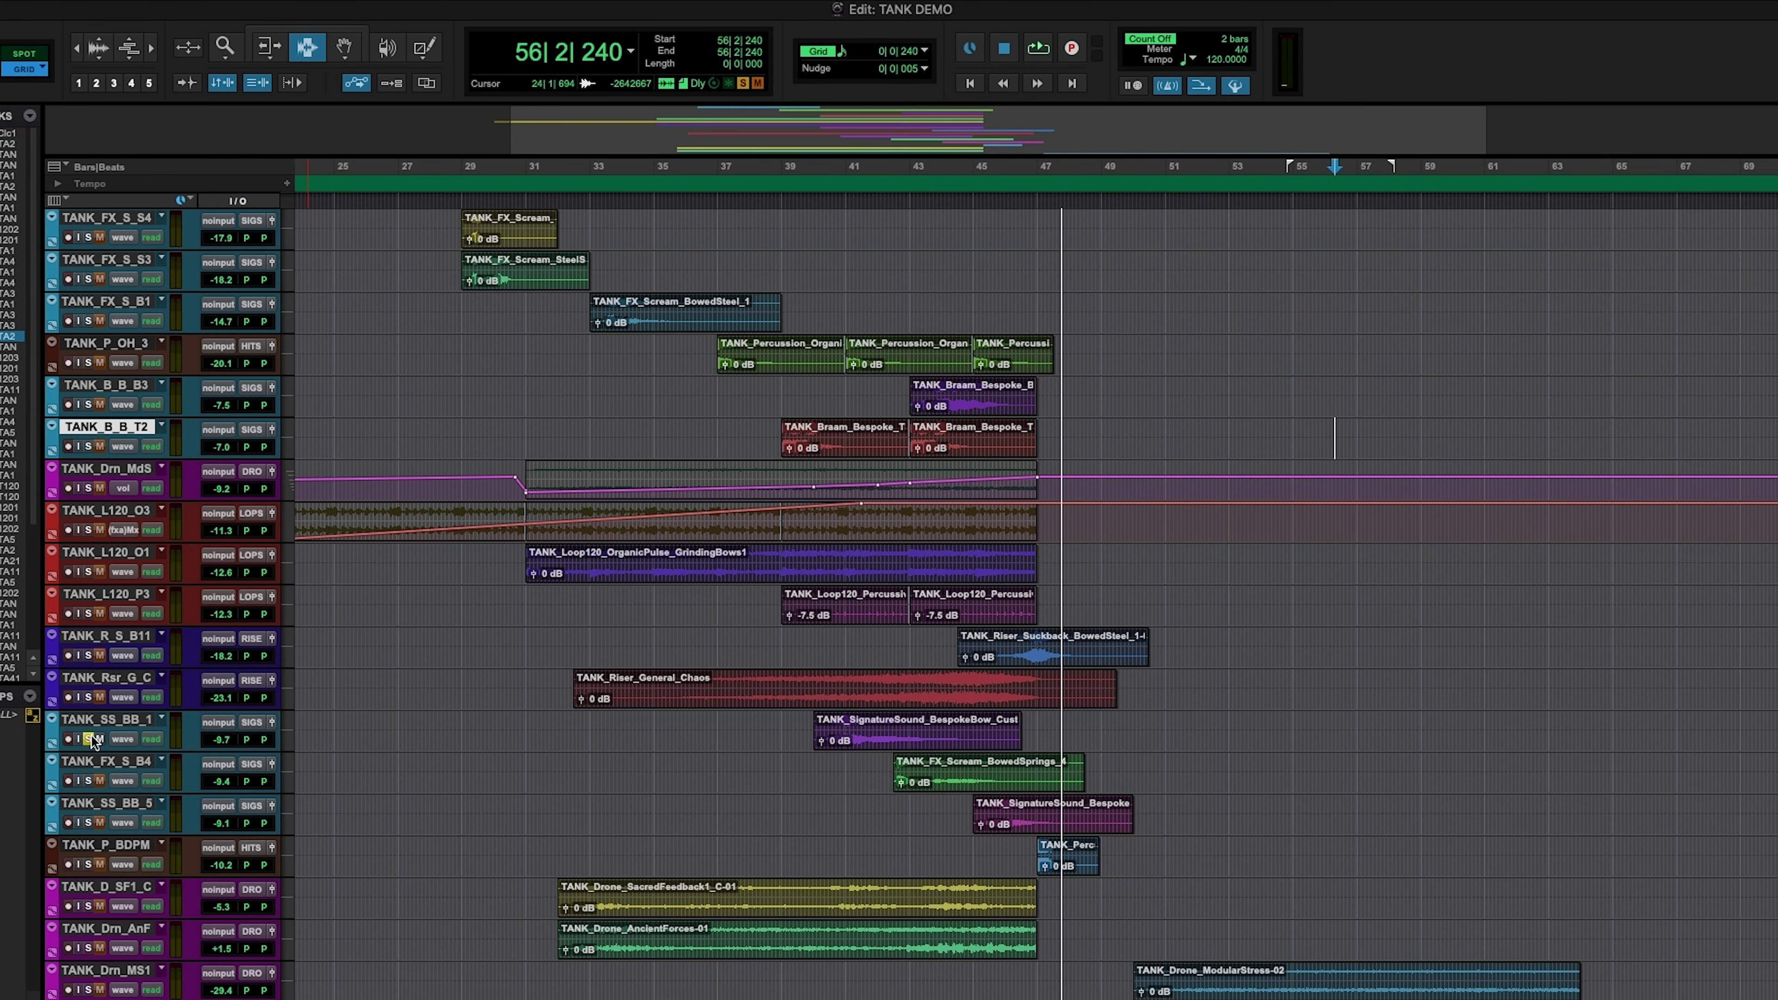
- Return to the start of the arrangement and play the opening section unsoloed from 1|4|480 to about bar 10
{"action": "key", "text": "Home"}
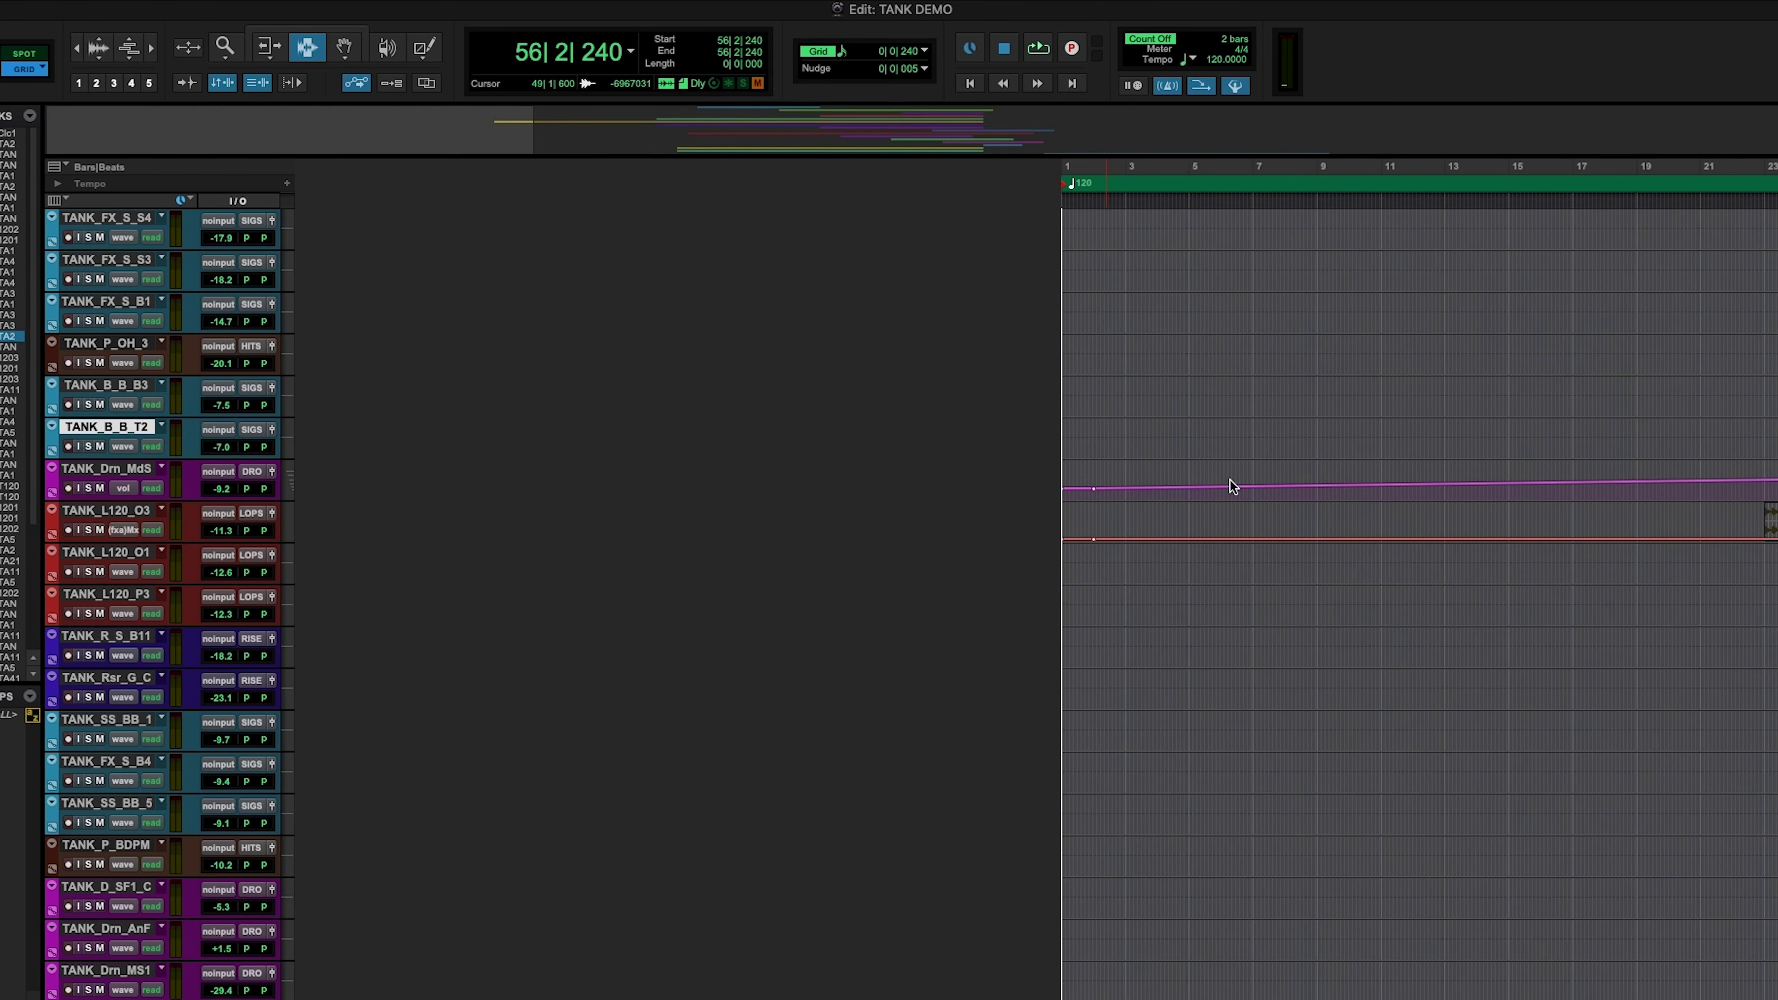
{"action": "scroll", "coordinate": [1330, 420], "scroll_direction": "up", "scroll_amount": 10}
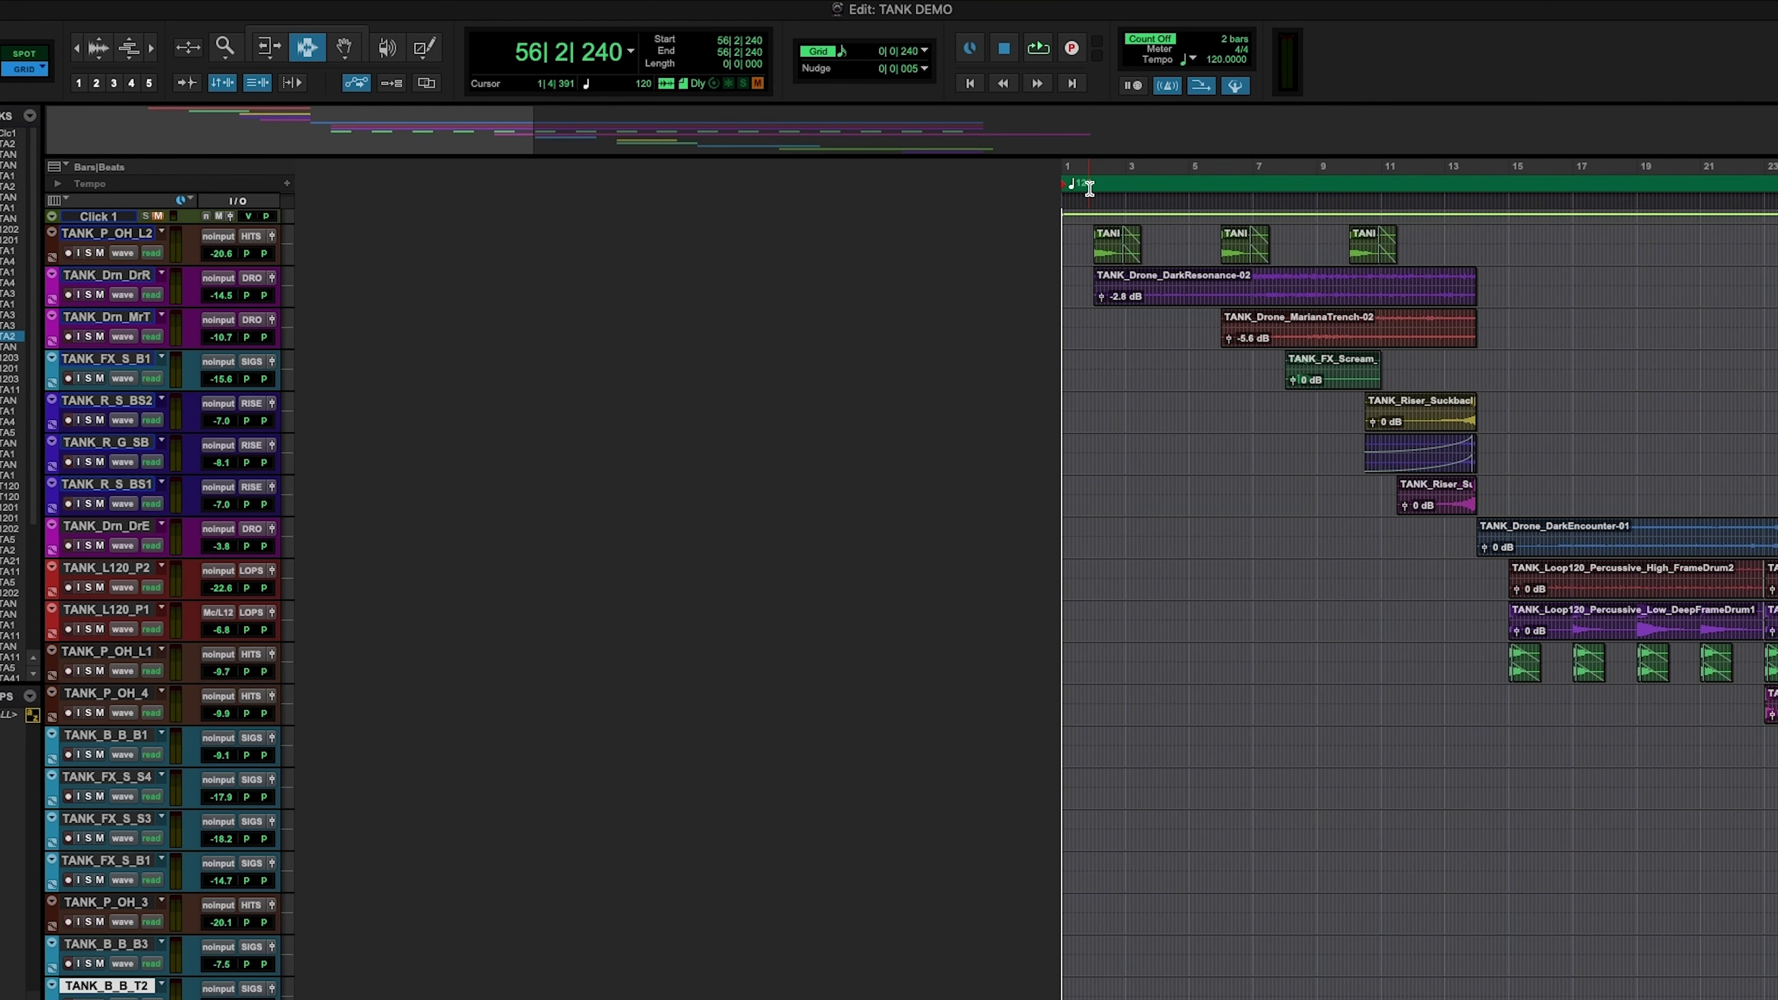
{"action": "left_click", "coordinate": [1089, 187]}
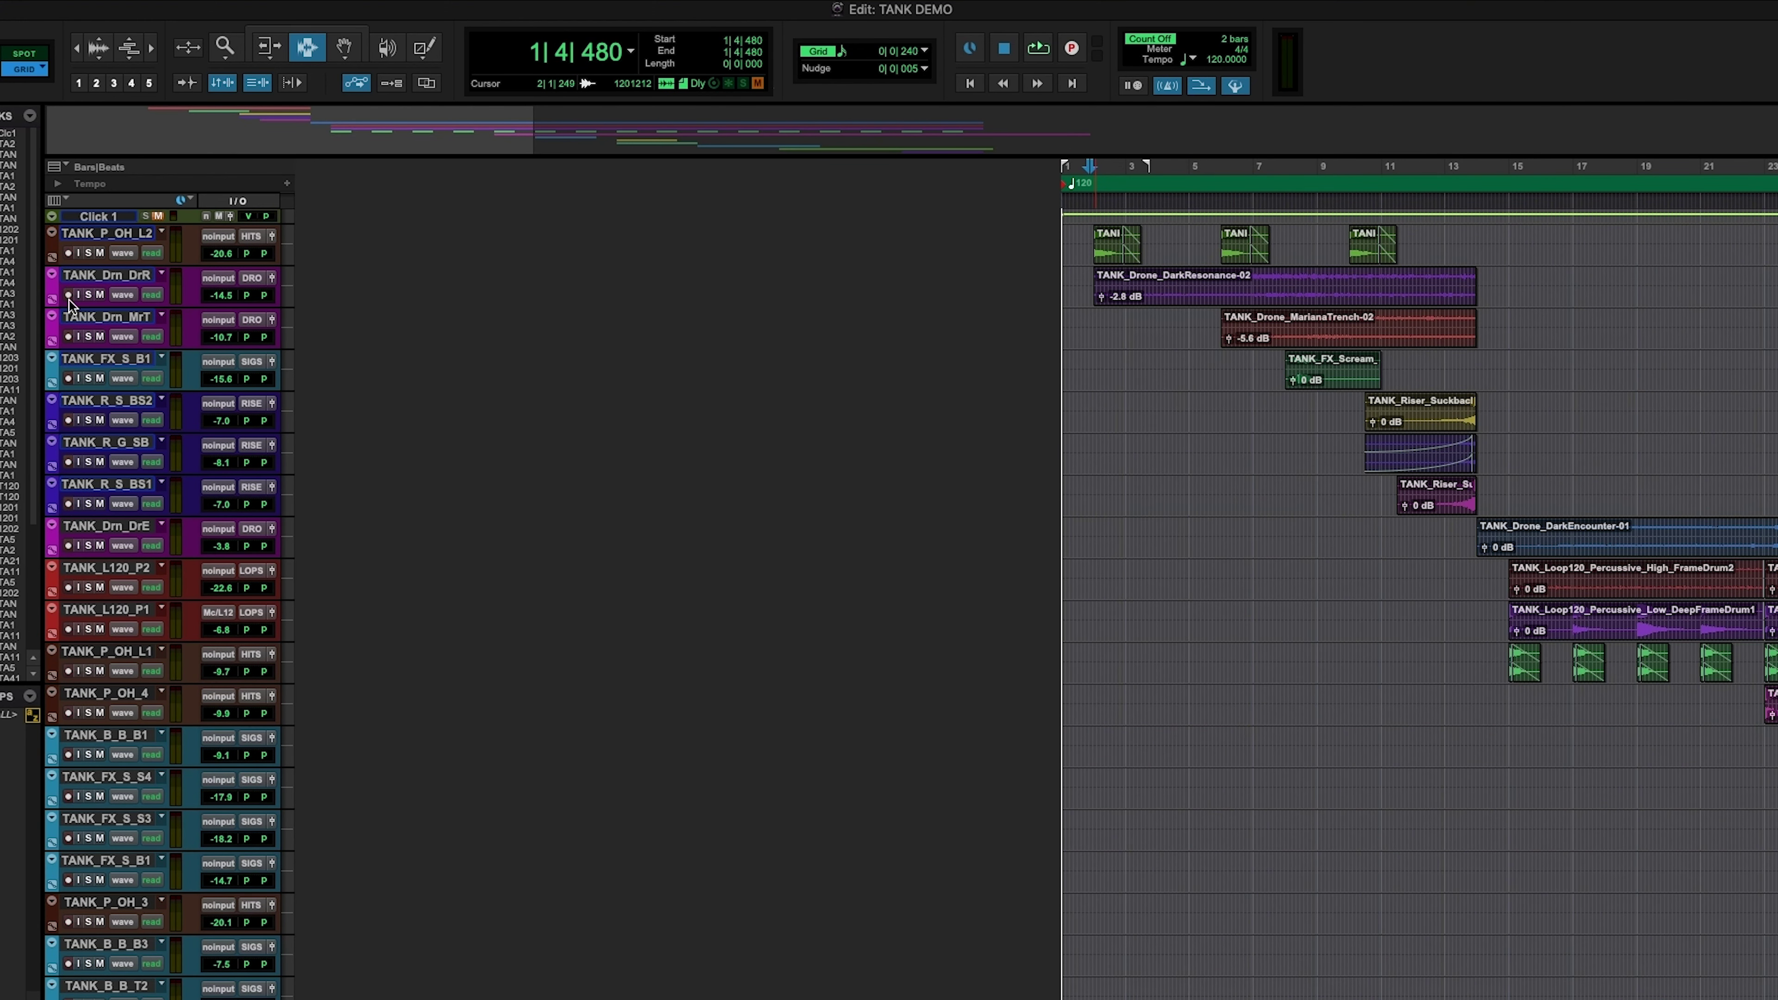
{"action": "key", "text": "space"}
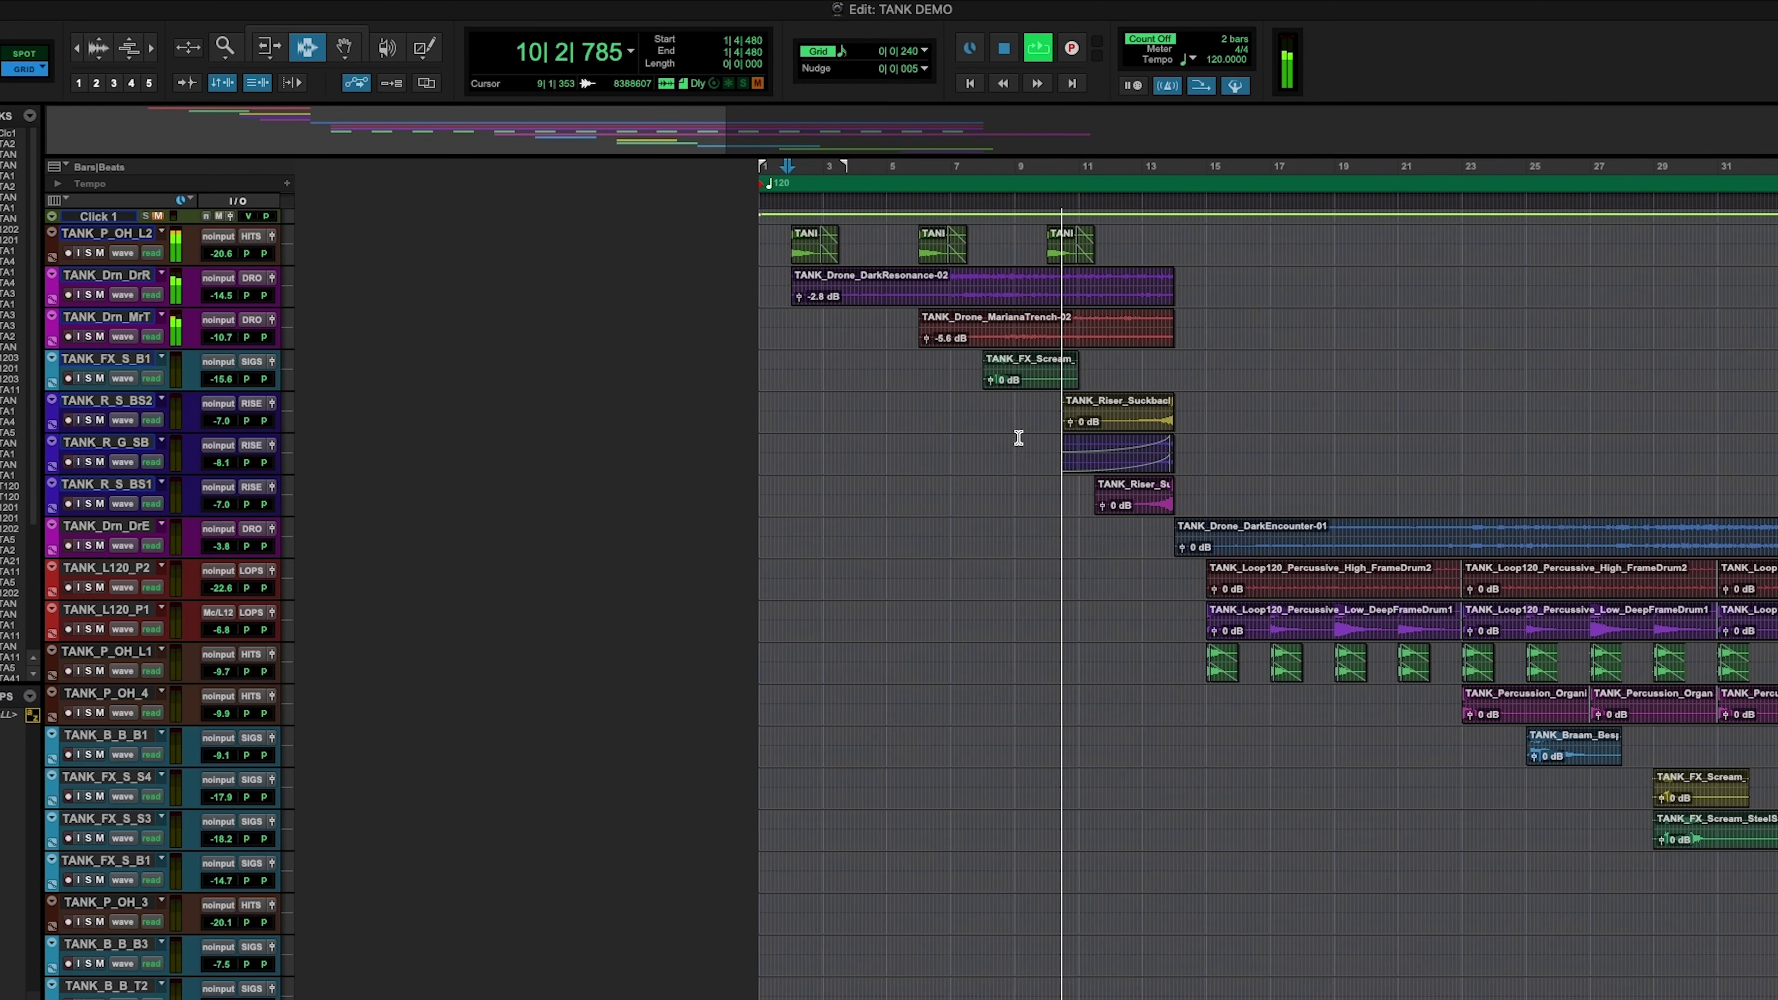
{"action": "key", "text": "space"}
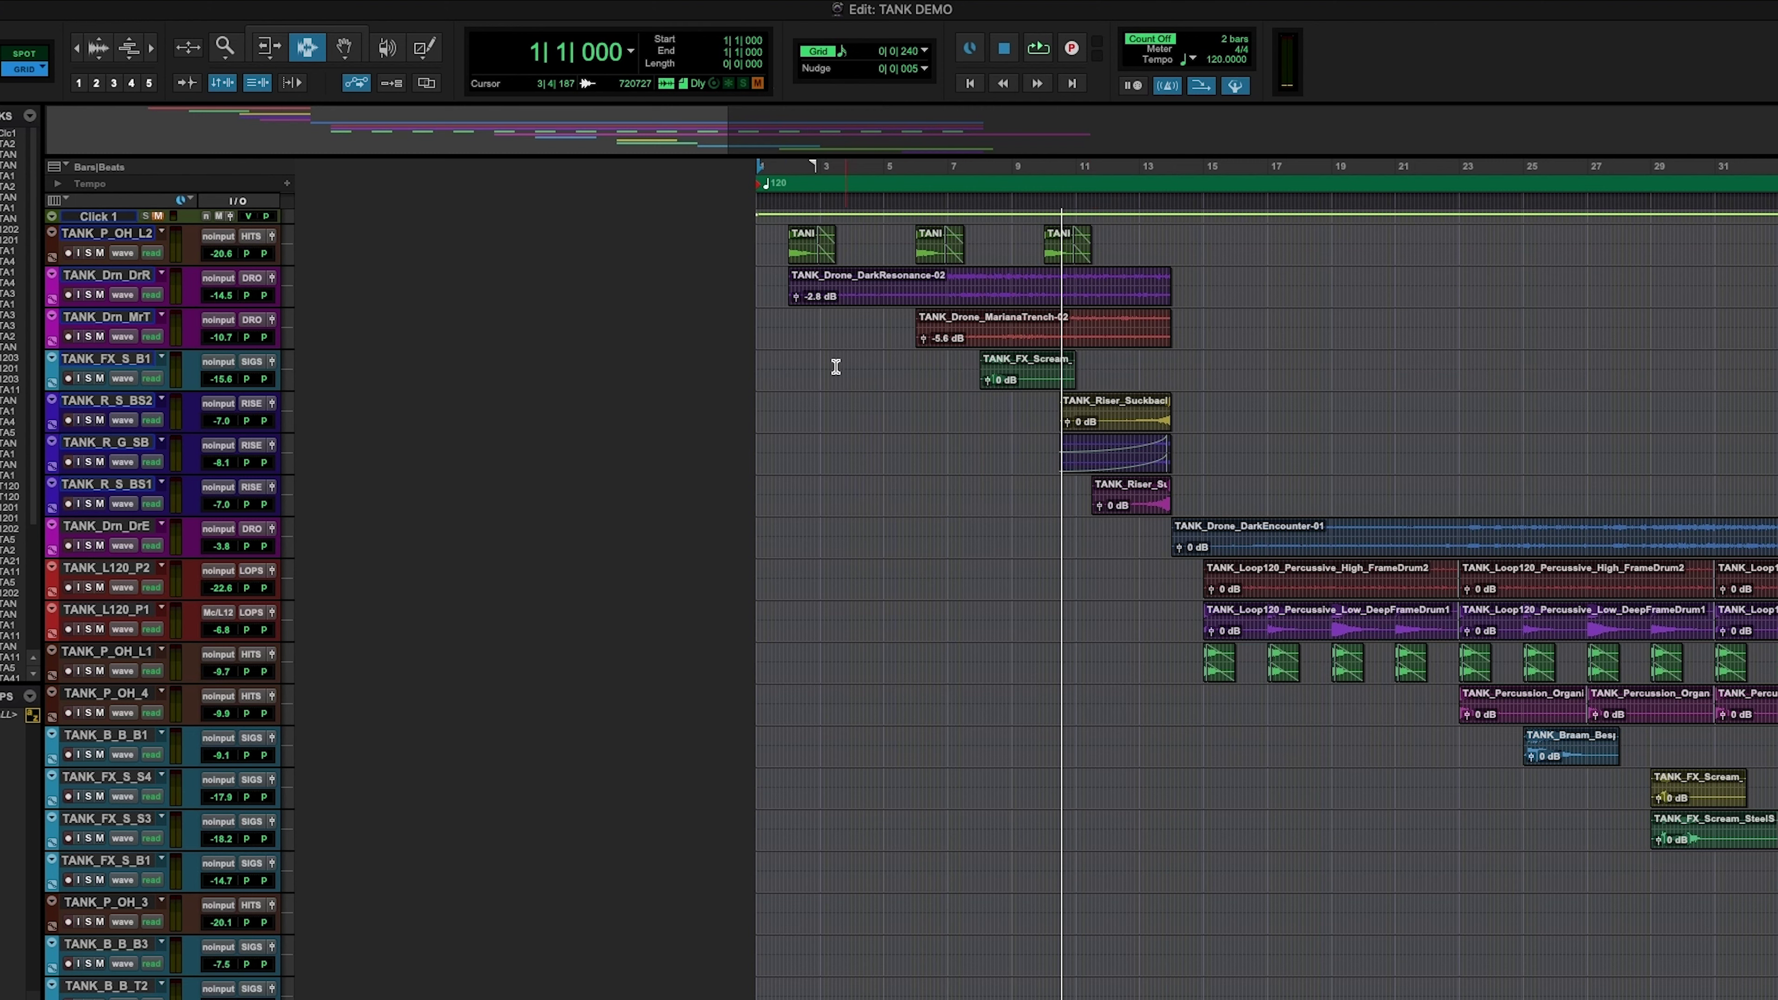
- Play the full arrangement from 1|1|000 to about bar 67, following the active tracks down to the last scream effects and group tracks
{"action": "key", "text": "space"}
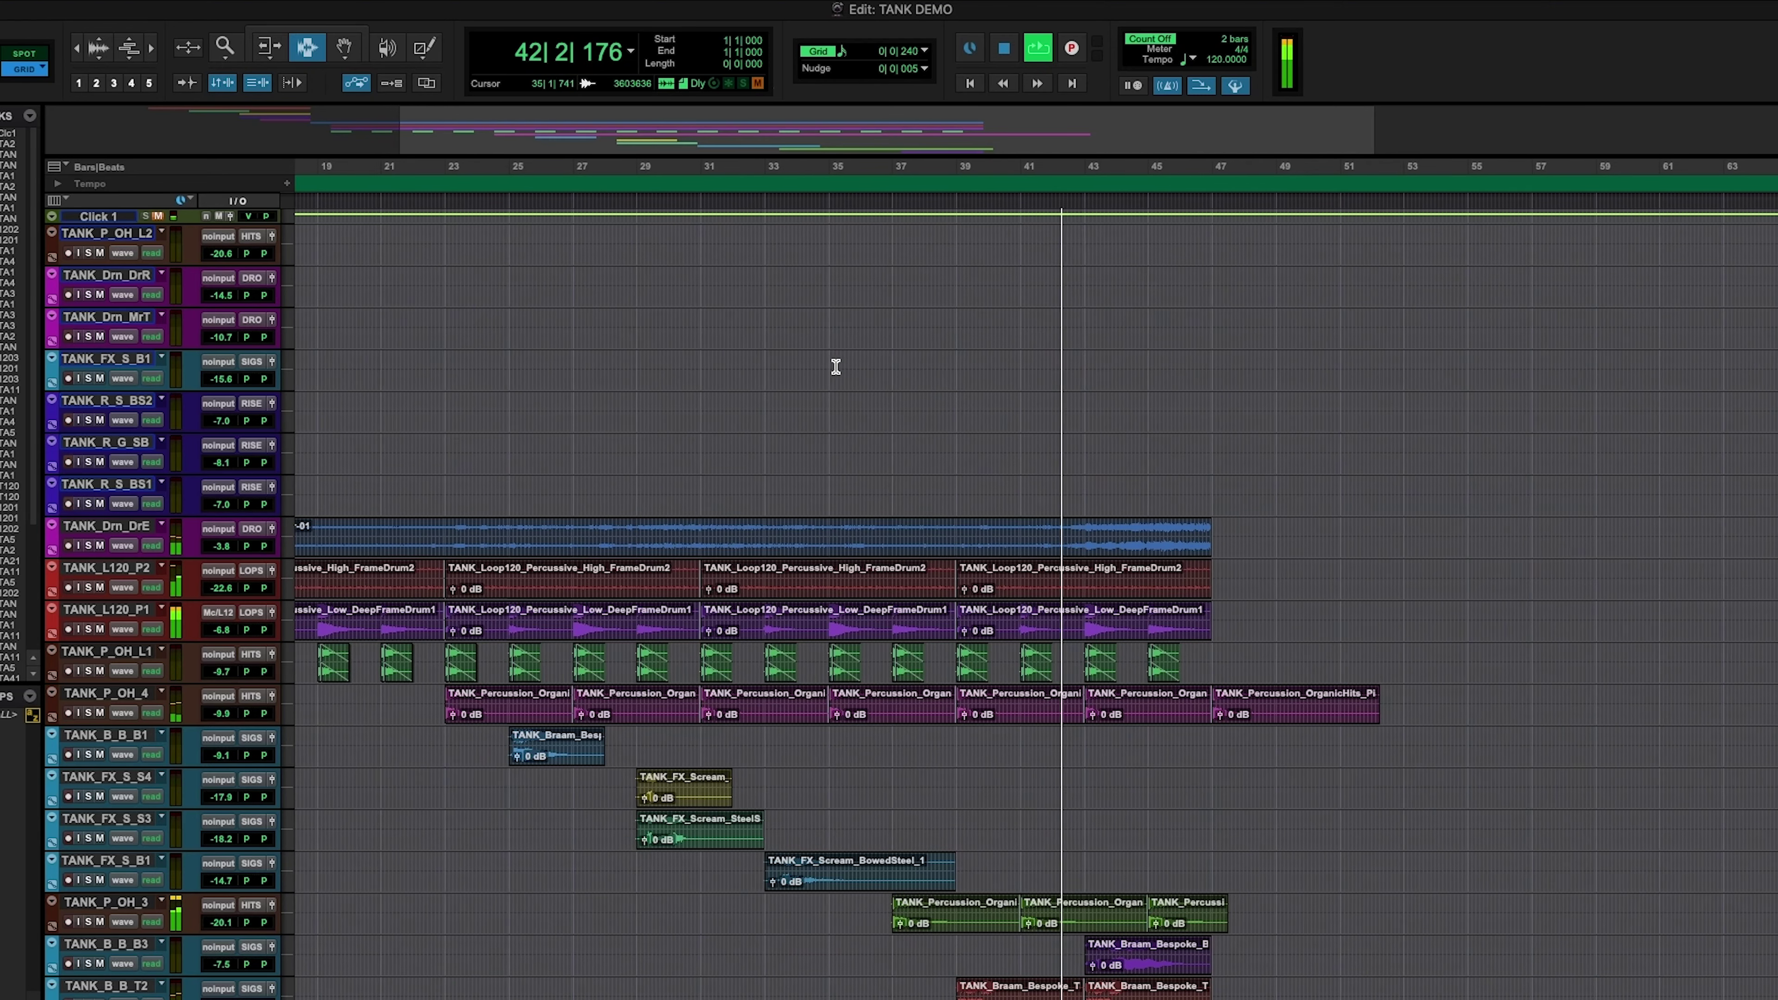
{"action": "scroll", "coordinate": [1358, 440], "scroll_direction": "down", "scroll_amount": 6}
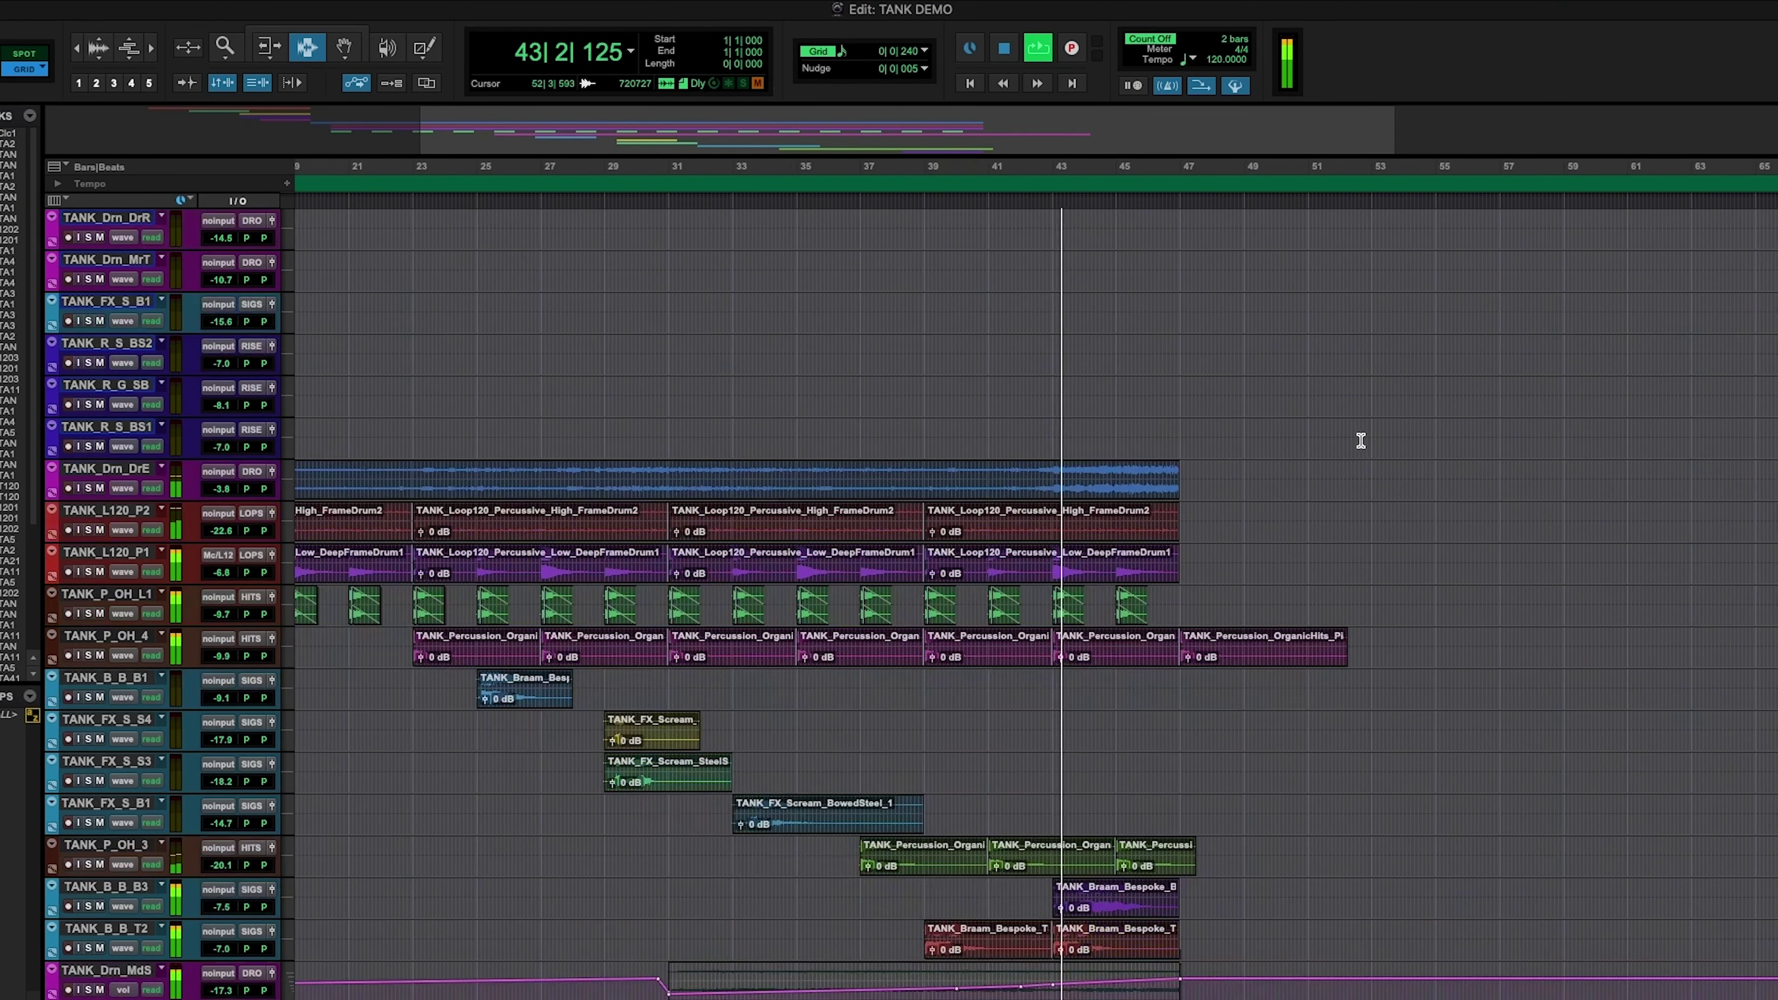
{"action": "scroll", "coordinate": [1361, 441], "scroll_direction": "down", "scroll_amount": 7}
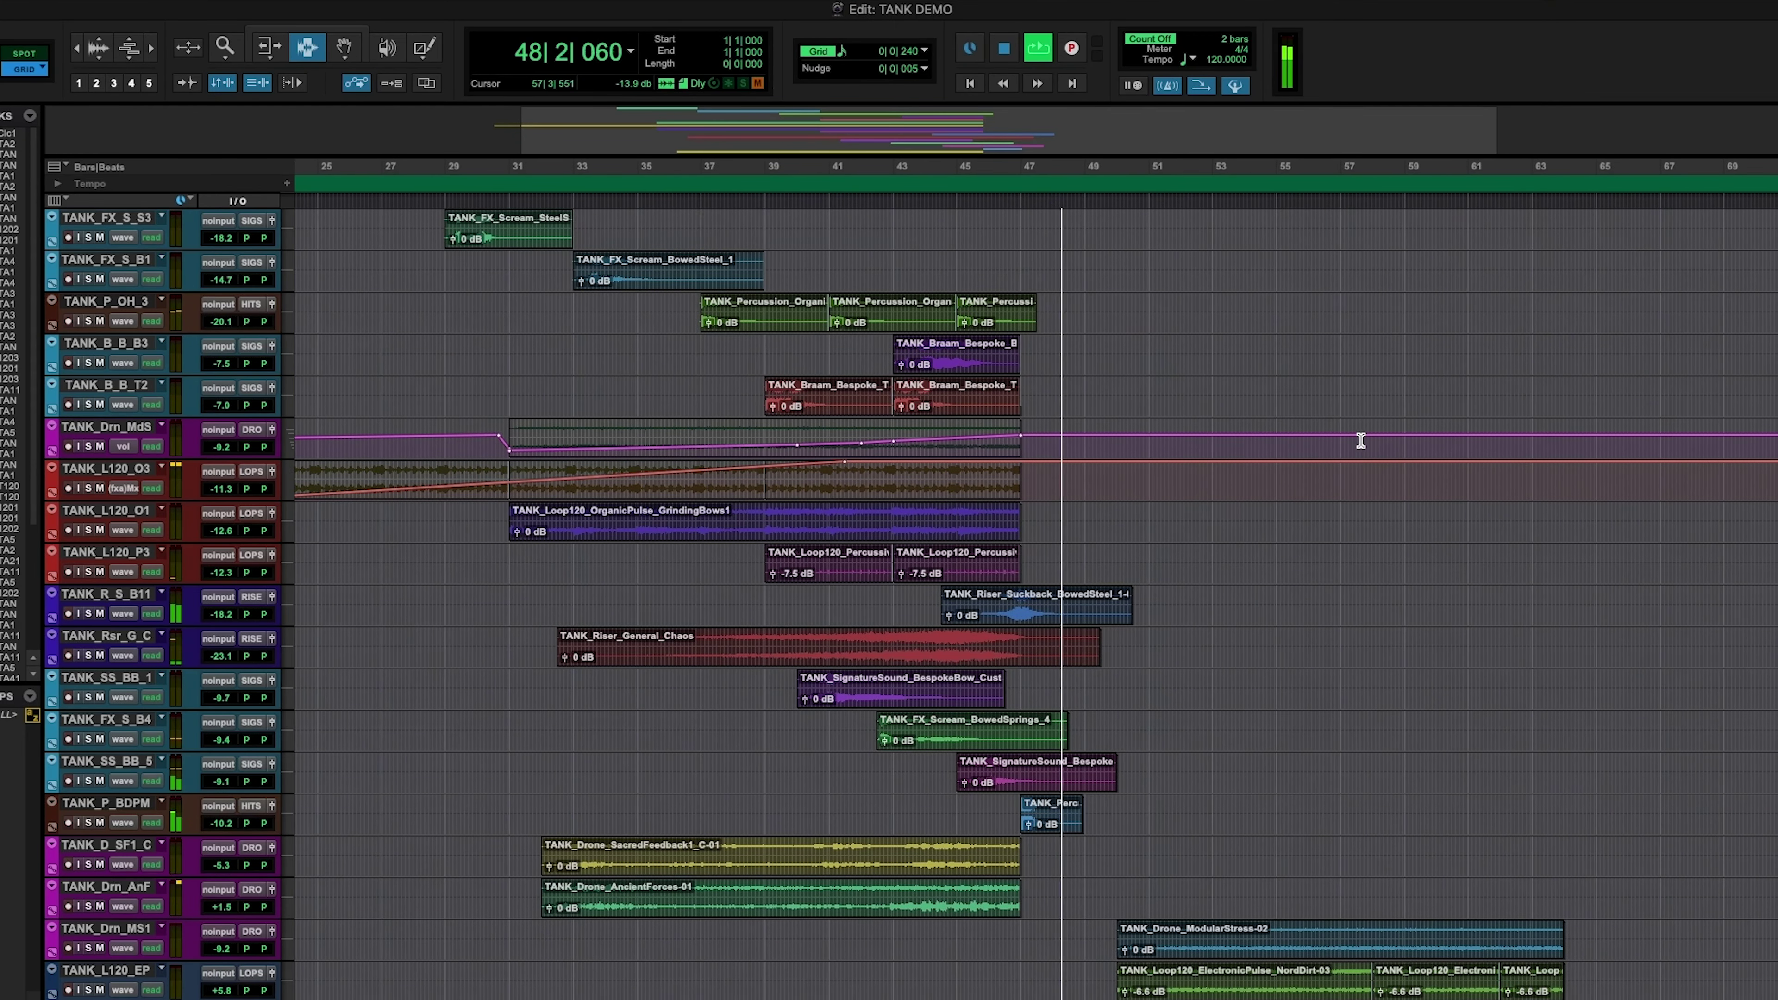
{"action": "scroll", "coordinate": [1361, 440], "scroll_direction": "down", "scroll_amount": 15}
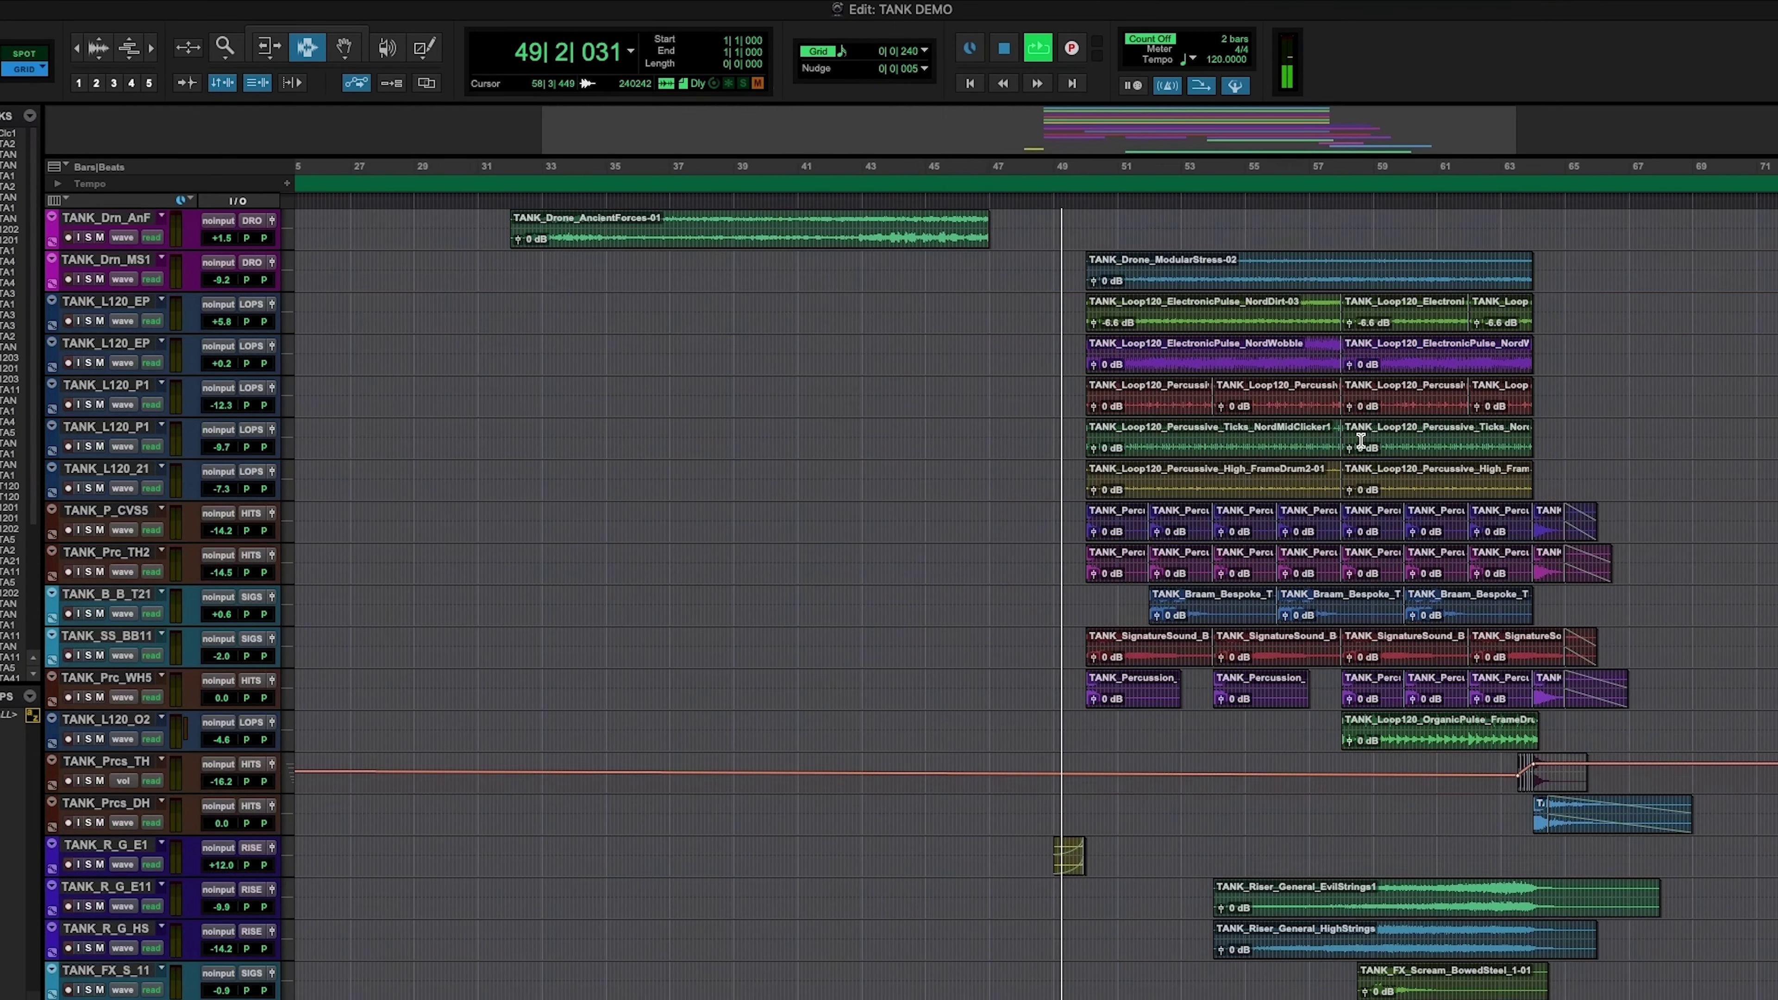
{"action": "scroll", "coordinate": [1361, 441], "scroll_direction": "down", "scroll_amount": 2}
{"action": "scroll", "coordinate": [1361, 441], "scroll_direction": "up", "scroll_amount": 2}
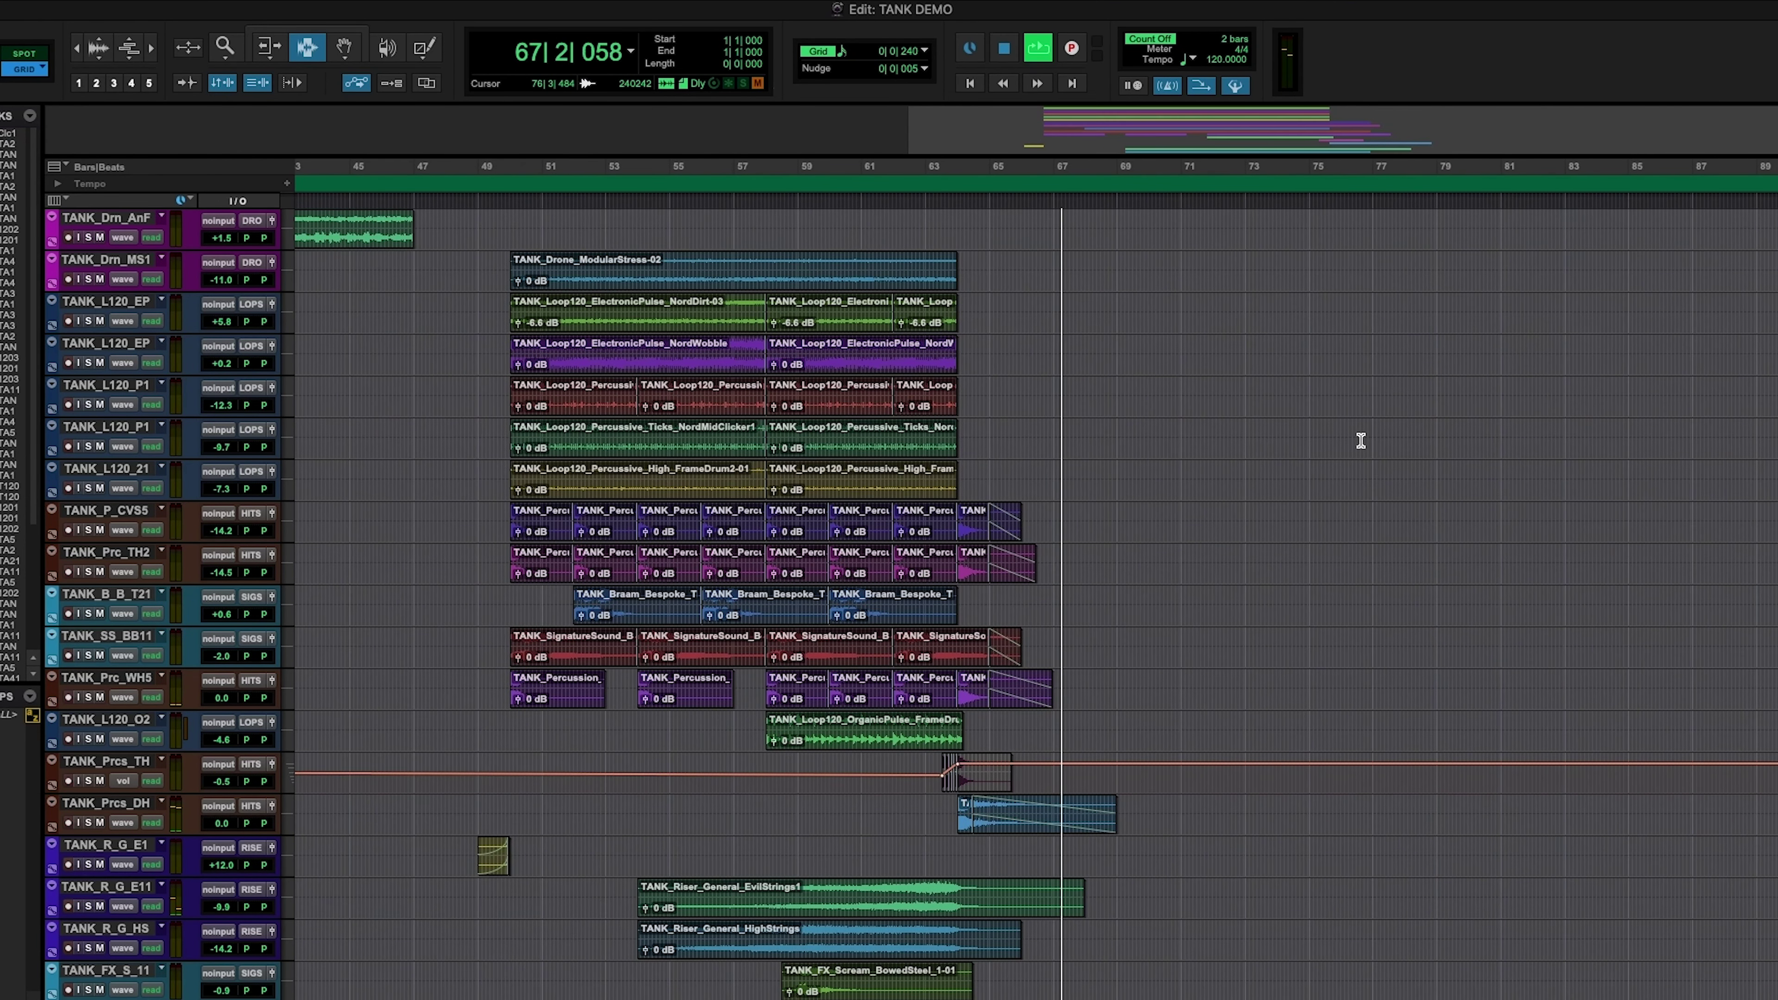
{"action": "key", "text": "space"}
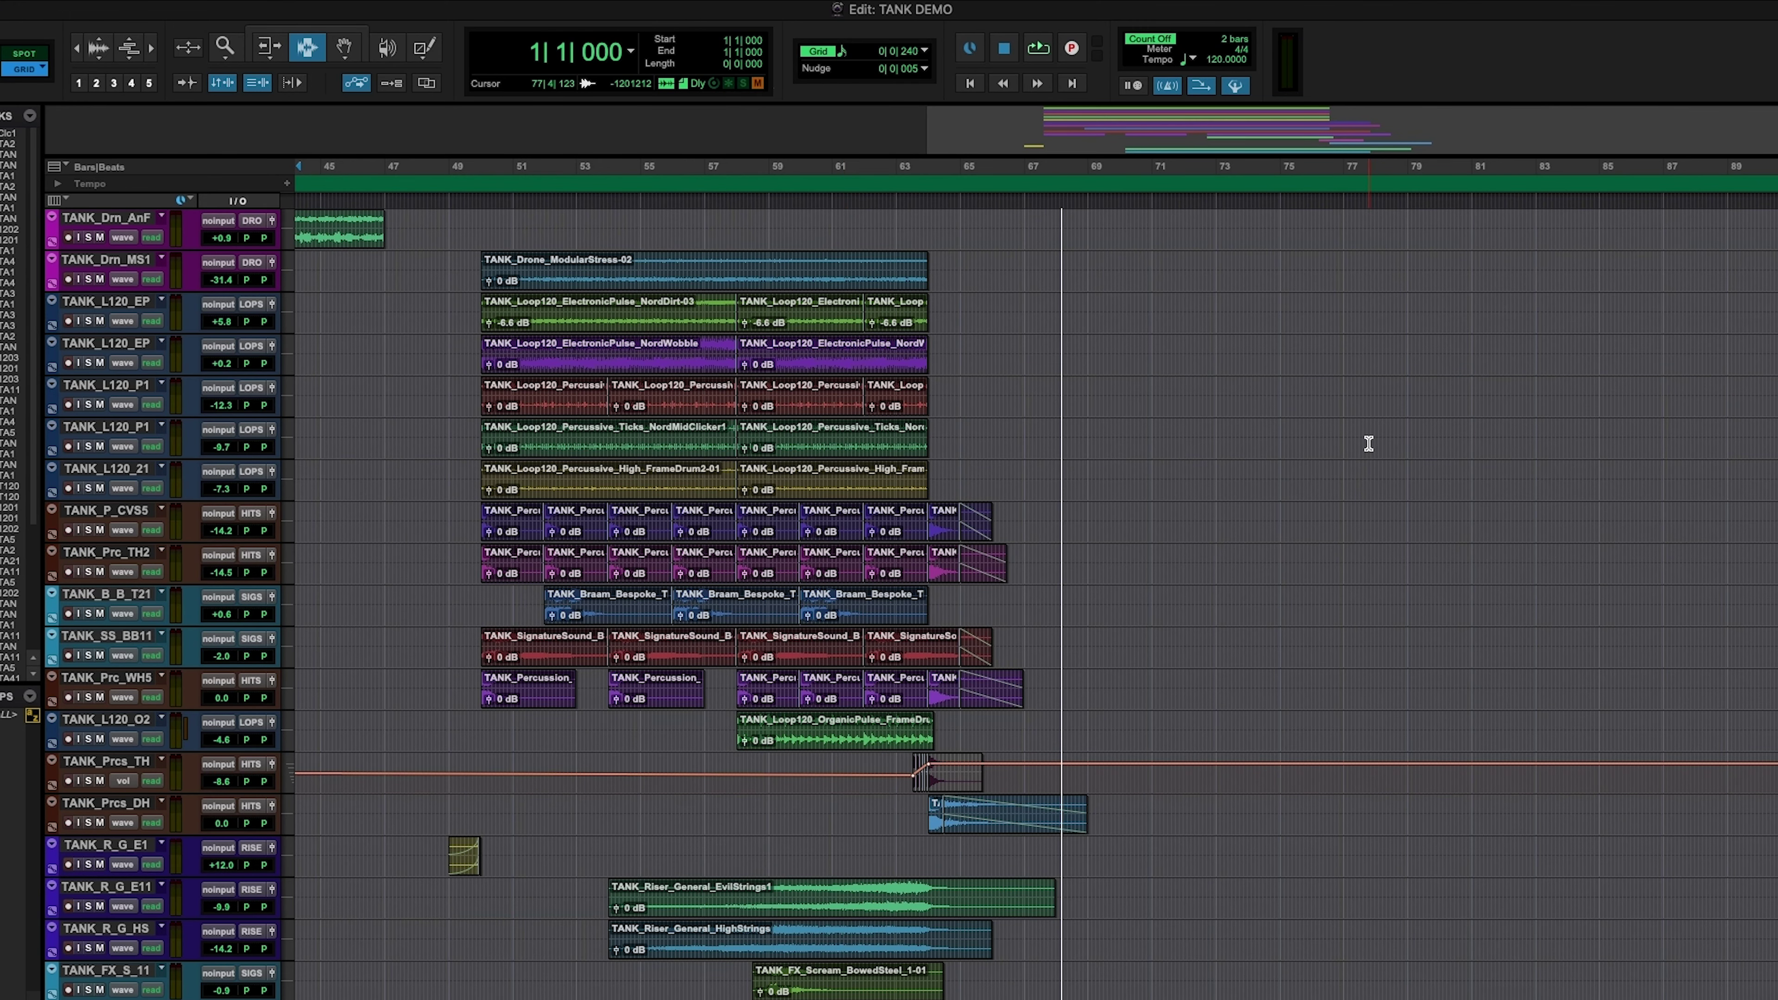
{"action": "scroll", "coordinate": [1361, 440], "scroll_direction": "down", "scroll_amount": 7}
{"action": "scroll", "coordinate": [1369, 443], "scroll_direction": "up", "scroll_amount": 2}
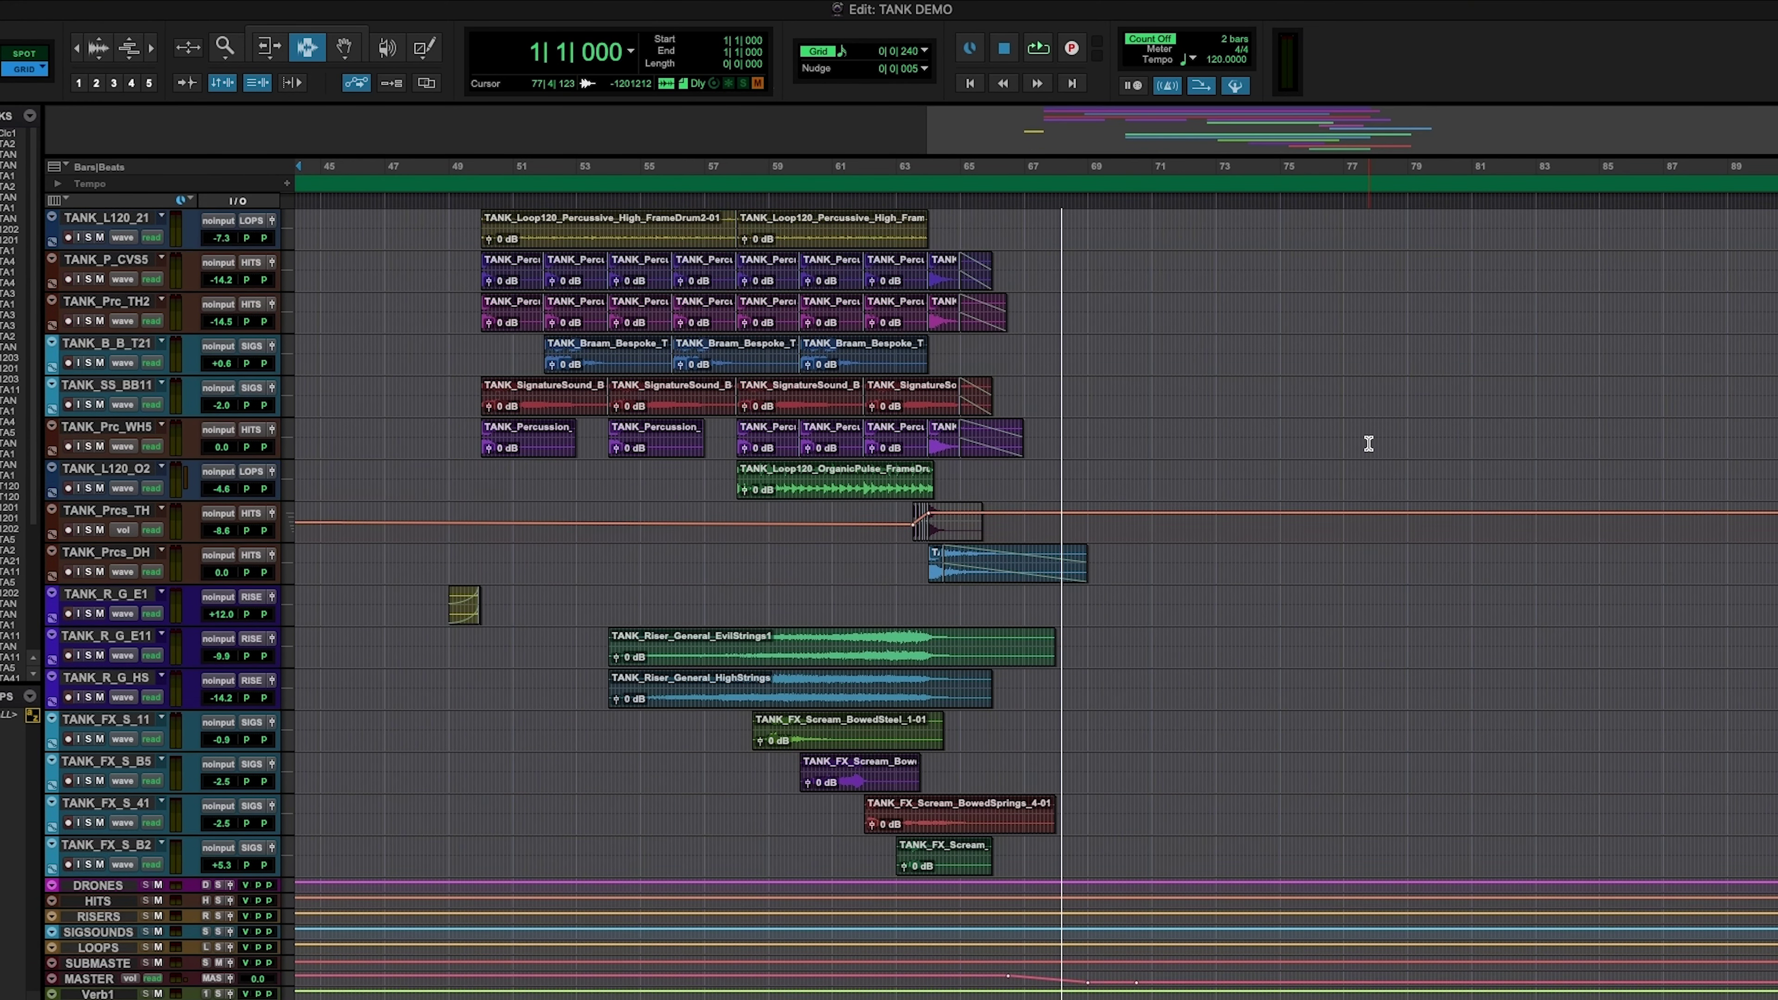